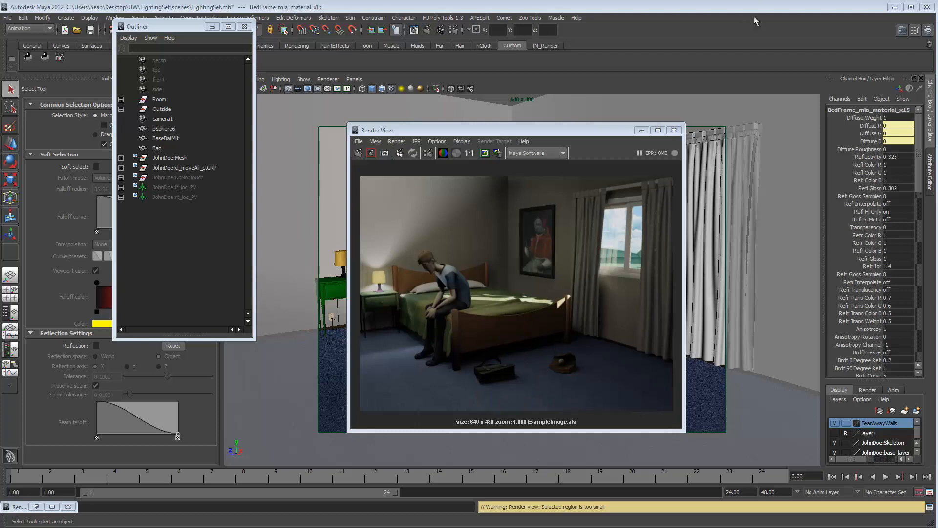
# Step: Close the Render View and reposition the Outliner window
pyautogui.click(674, 130)
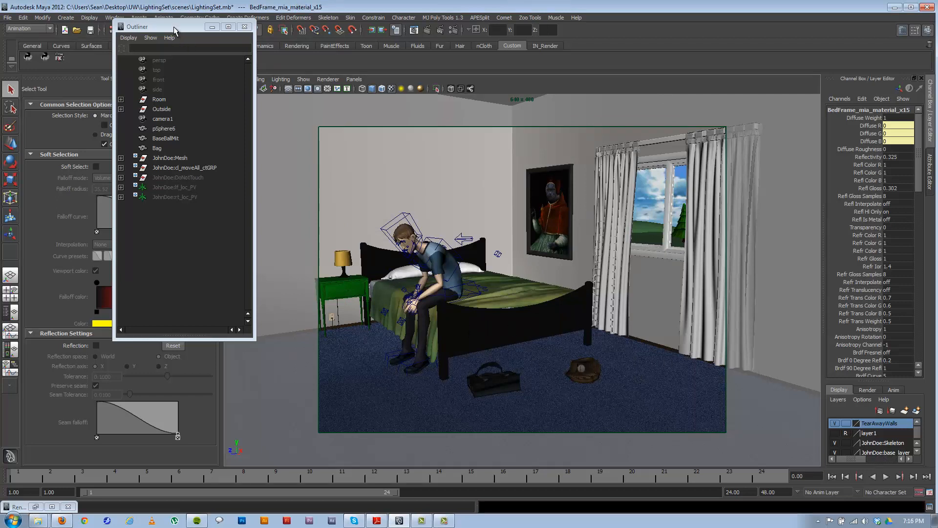
pyautogui.moveTo(172, 36); pyautogui.dragTo(178, 44)
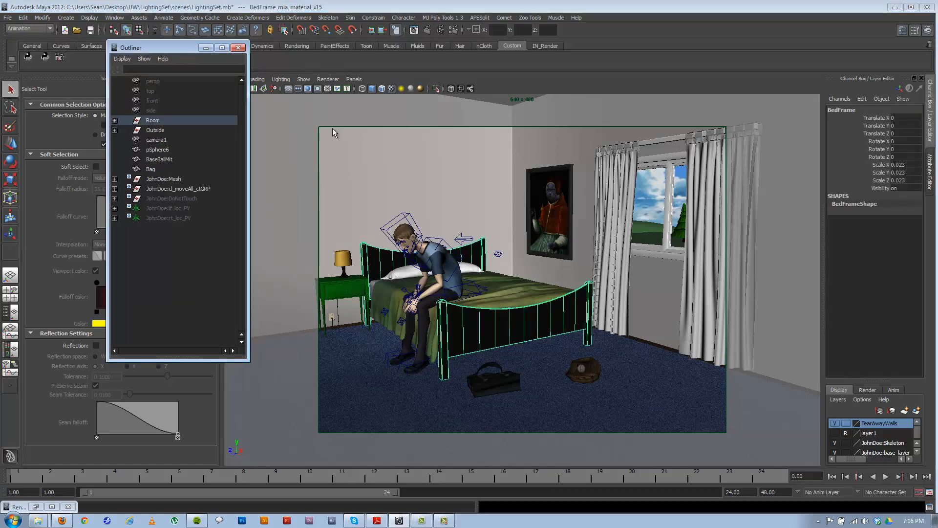
# Step: Inspect the bedroom's objects by selecting the blanket, nightstand, bag, curtains and room walls one after another
pyautogui.click(506, 298)
pyautogui.click(501, 295)
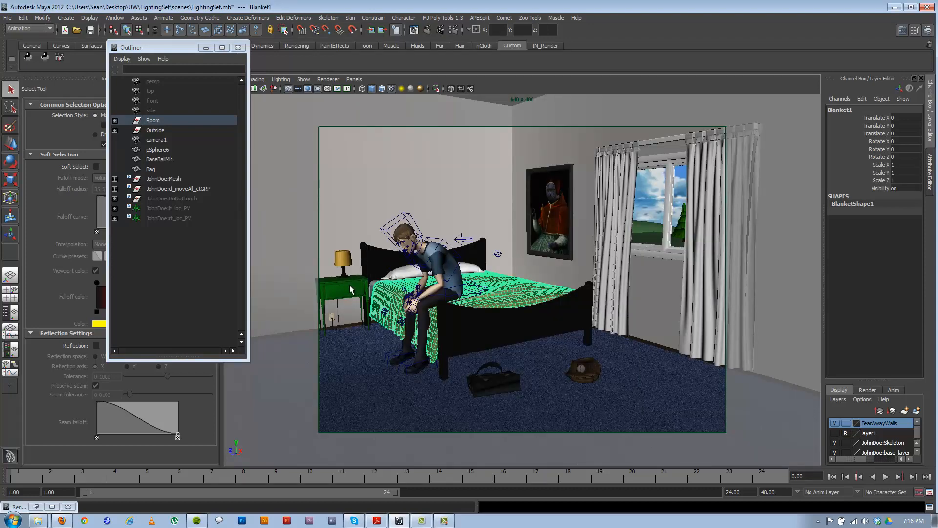
pyautogui.click(350, 290)
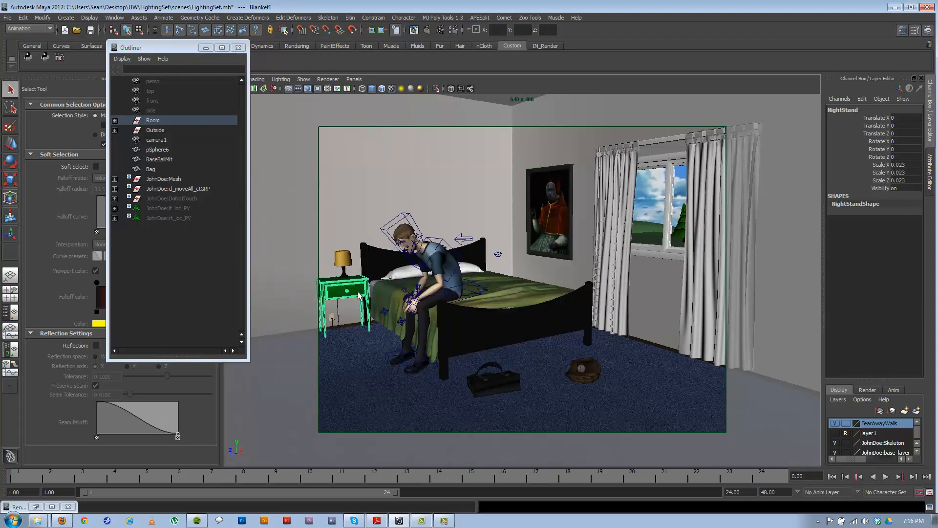
pyautogui.click(491, 385)
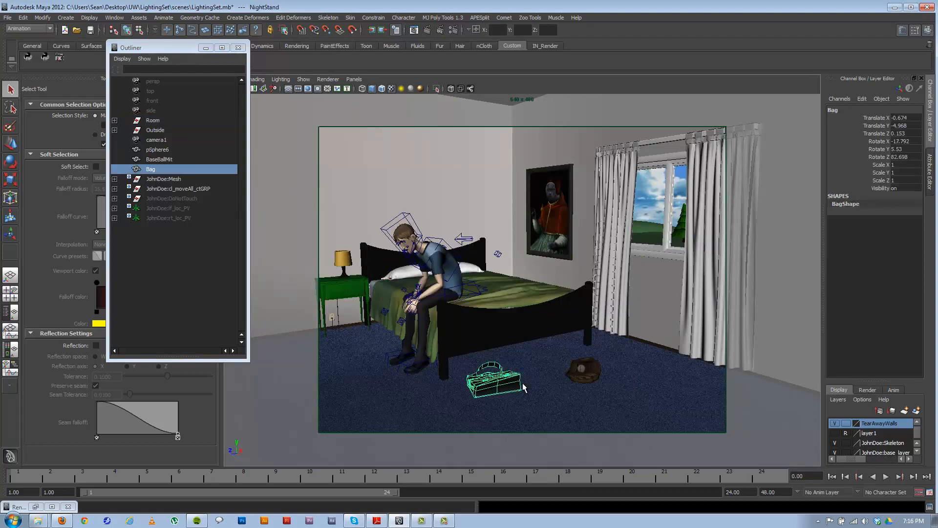
pyautogui.click(589, 373)
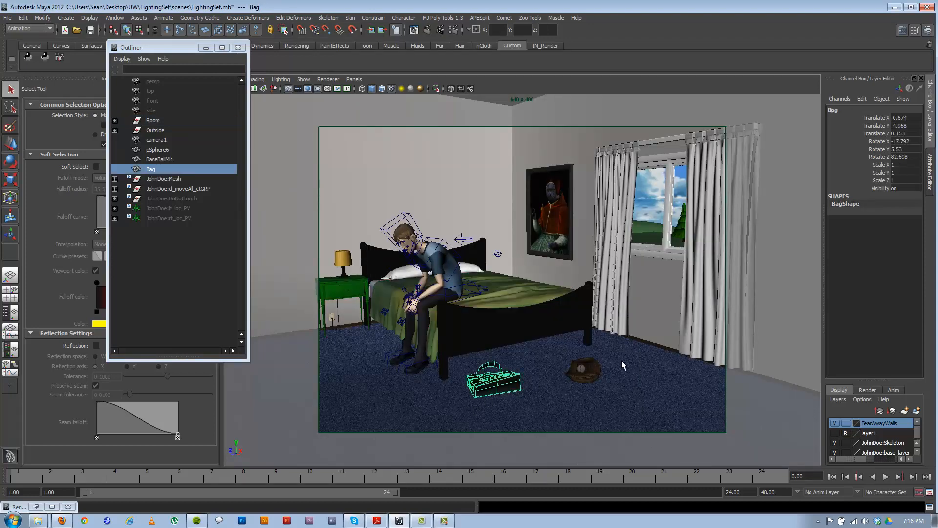
pyautogui.click(615, 279)
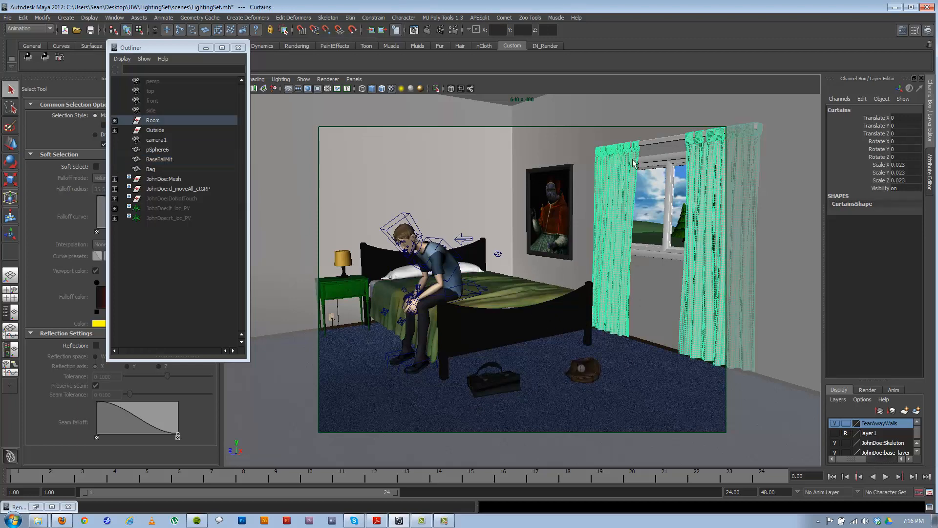
pyautogui.click(630, 212)
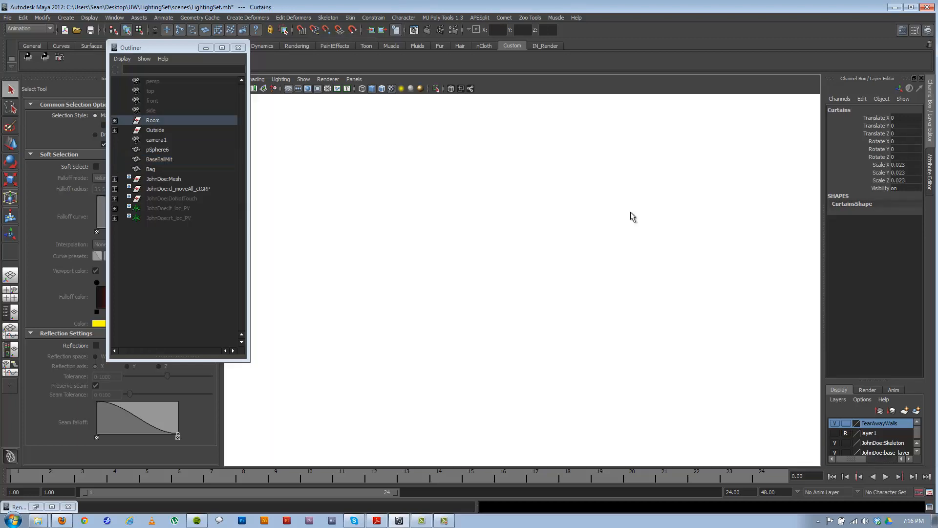
pyautogui.click(580, 380)
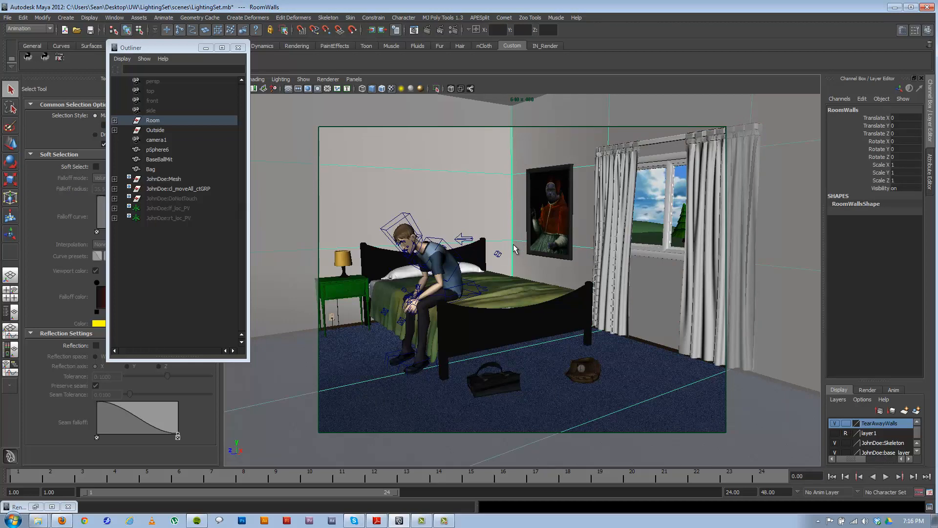
# Step: Switch the viewport to the persp camera and view the closed room and surrounding landscape from outside
pyautogui.click(354, 79)
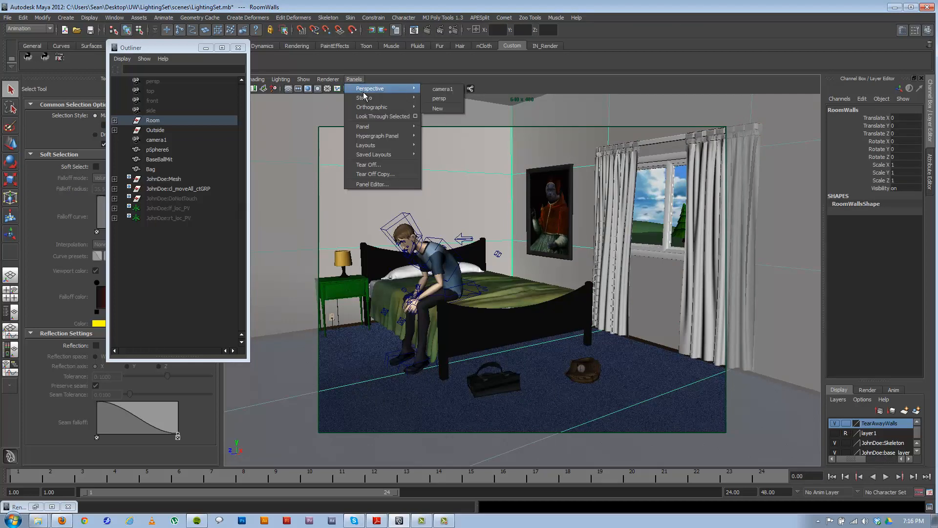
pyautogui.moveTo(414, 93)
pyautogui.click(438, 99)
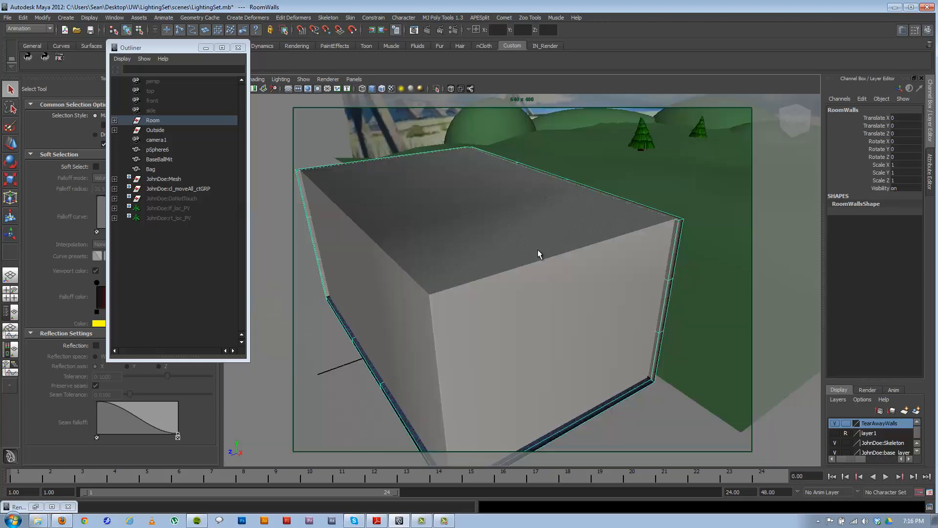
pyautogui.keyDown('alt'); pyautogui.moveTo(591, 261); pyautogui.dragTo(626, 251); pyautogui.keyUp('alt')
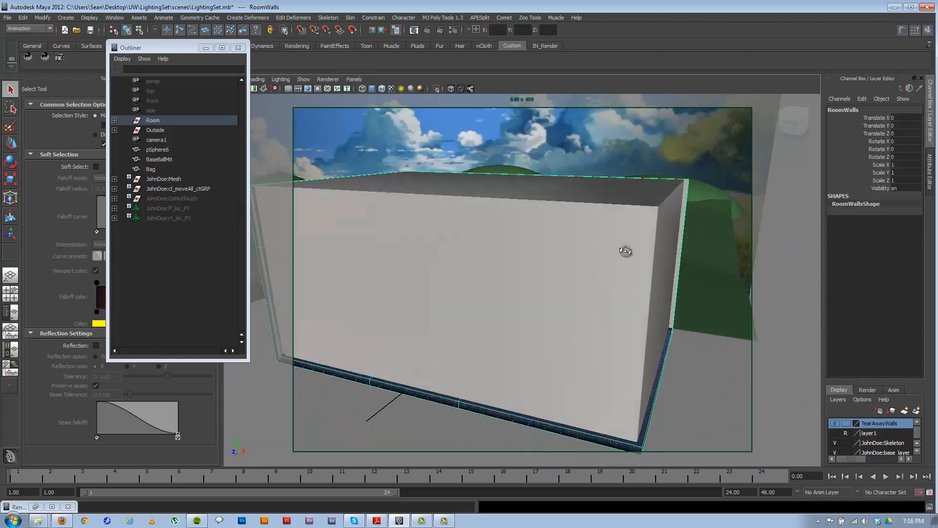
pyautogui.keyDown('alt'); pyautogui.moveTo(559, 241); pyautogui.dragTo(549, 226, button='right'); pyautogui.keyUp('alt')
pyautogui.keyDown('alt'); pyautogui.moveTo(549, 226); pyautogui.dragTo(513, 235); pyautogui.keyUp('alt')
pyautogui.keyDown('alt'); pyautogui.moveTo(431, 291); pyautogui.dragTo(620, 250); pyautogui.keyUp('alt')
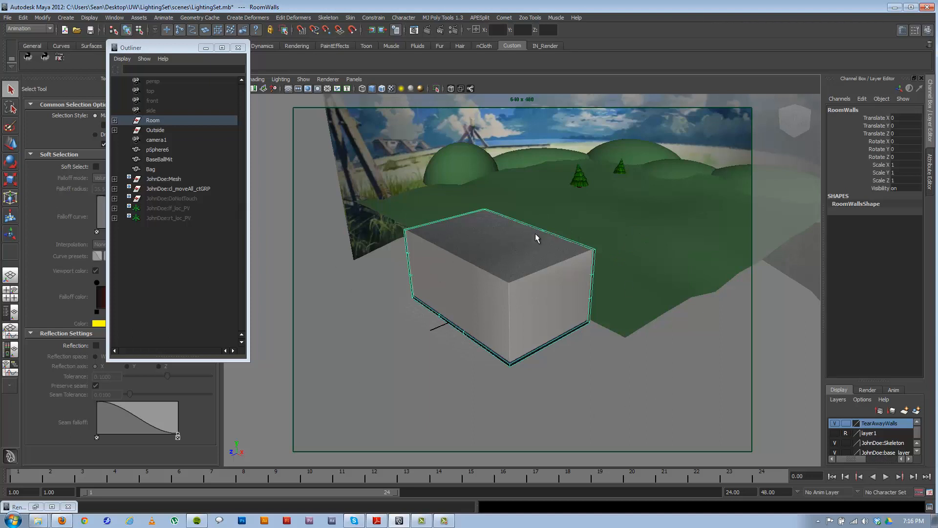
pyautogui.keyDown('alt'); pyautogui.moveTo(612, 233); pyautogui.dragTo(612, 222); pyautogui.keyUp('alt')
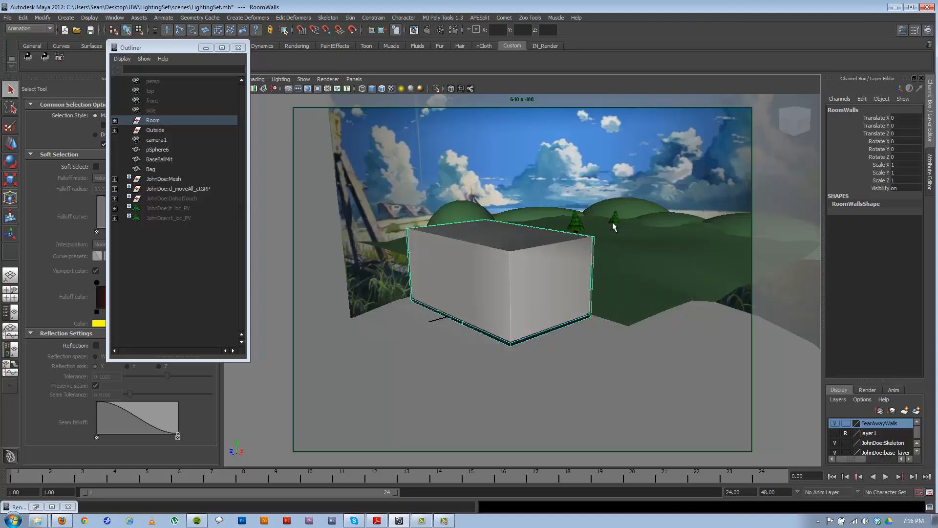
# Step: Inspect the outdoor scenery by selecting the background hills and the curved sky backdrop behind the room
pyautogui.click(649, 244)
pyautogui.click(672, 216)
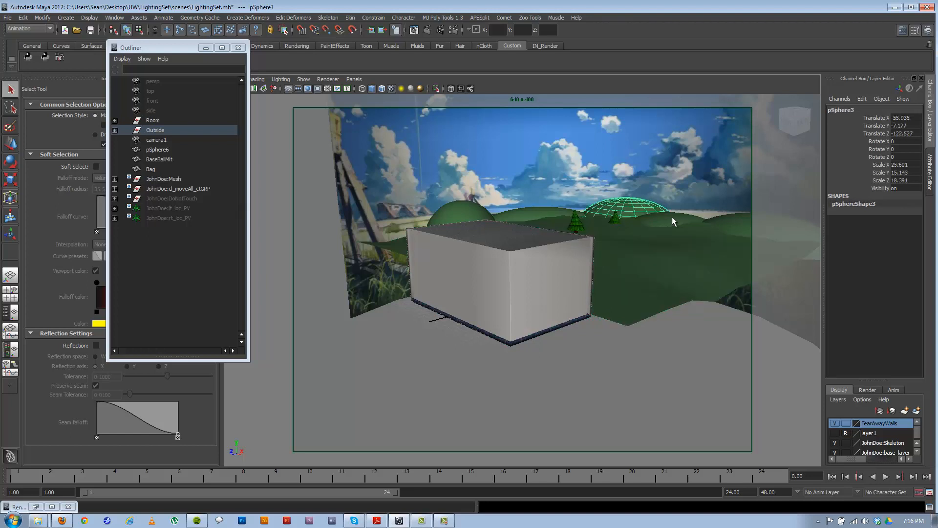
pyautogui.click(467, 209)
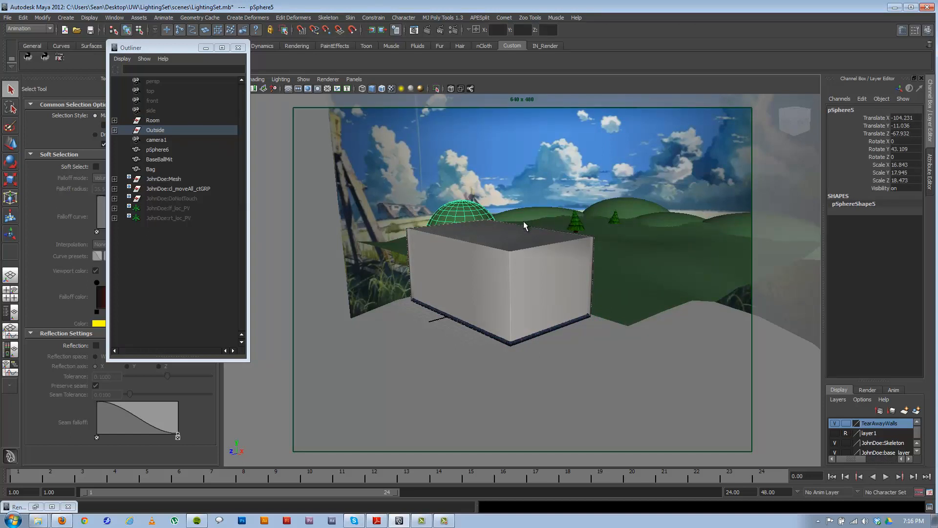
pyautogui.click(451, 150)
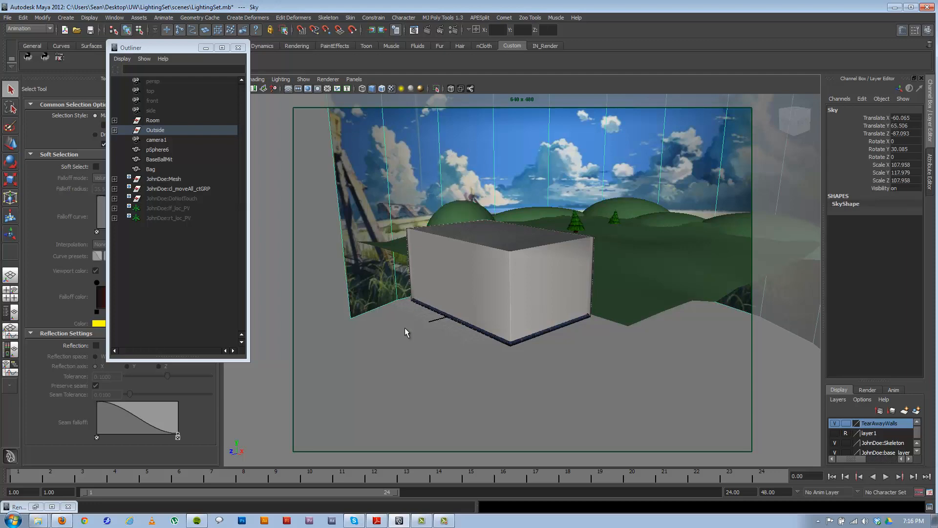
pyautogui.moveTo(405, 327)
pyautogui.keyDown('alt'); pyautogui.mouseDown()
pyautogui.moveTo(413, 331)
pyautogui.moveTo(388, 327)
pyautogui.moveTo(409, 333)
pyautogui.mouseUp(); pyautogui.keyUp('alt')
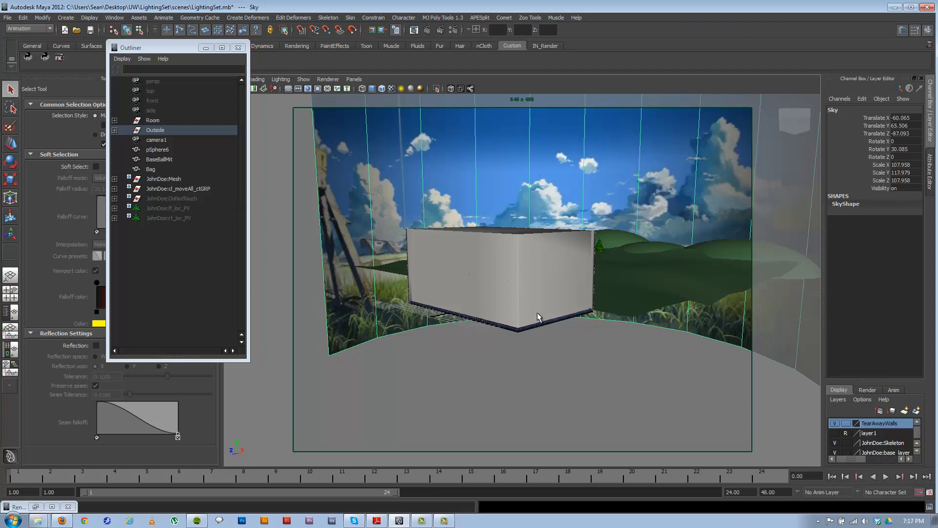
# Step: Bring the view inside the room and examine the seated character, bed, painting and curtained window
pyautogui.keyDown('alt'); pyautogui.moveTo(538, 314); pyautogui.dragTo(478, 314); pyautogui.keyUp('alt')
pyautogui.keyDown('alt'); pyautogui.moveTo(445, 324); pyautogui.dragTo(875, 343, button='right'); pyautogui.keyUp('alt')
pyautogui.keyDown('alt'); pyautogui.moveTo(608, 309); pyautogui.dragTo(620, 304); pyautogui.keyUp('alt')
pyautogui.keyDown('alt'); pyautogui.moveTo(465, 334); pyautogui.dragTo(654, 333, button='middle'); pyautogui.keyUp('alt')
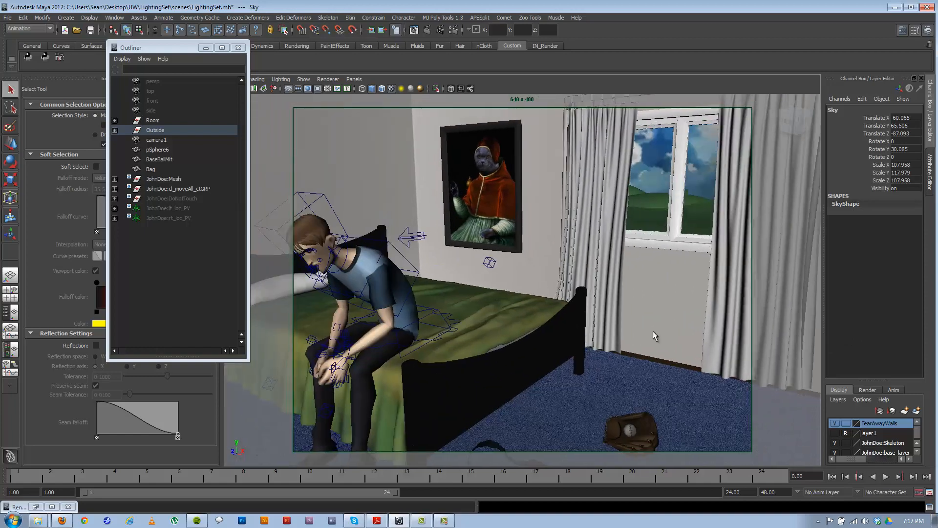
pyautogui.keyDown('alt'); pyautogui.moveTo(505, 338); pyautogui.dragTo(545, 348); pyautogui.keyUp('alt')
pyautogui.keyDown('alt'); pyautogui.moveTo(544, 347); pyautogui.dragTo(439, 320, button='right'); pyautogui.keyUp('alt')
pyautogui.keyDown('alt'); pyautogui.moveTo(436, 320); pyautogui.dragTo(453, 316); pyautogui.keyUp('alt')
pyautogui.keyDown('alt'); pyautogui.moveTo(453, 315); pyautogui.dragTo(479, 315, button='middle'); pyautogui.keyUp('alt')
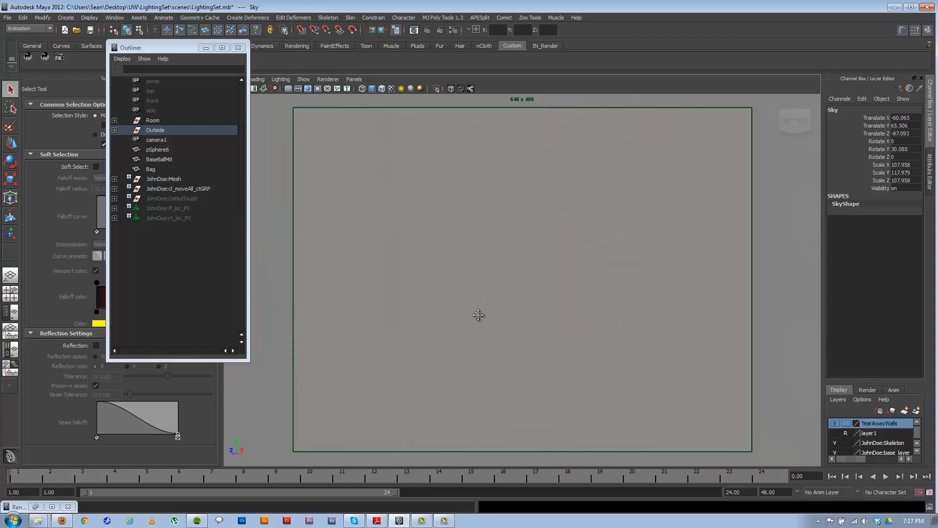
pyautogui.keyDown('alt'); pyautogui.moveTo(467, 319); pyautogui.dragTo(493, 329, button='right'); pyautogui.keyUp('alt')
pyautogui.keyDown('alt'); pyautogui.moveTo(476, 328); pyautogui.dragTo(462, 326); pyautogui.keyUp('alt')
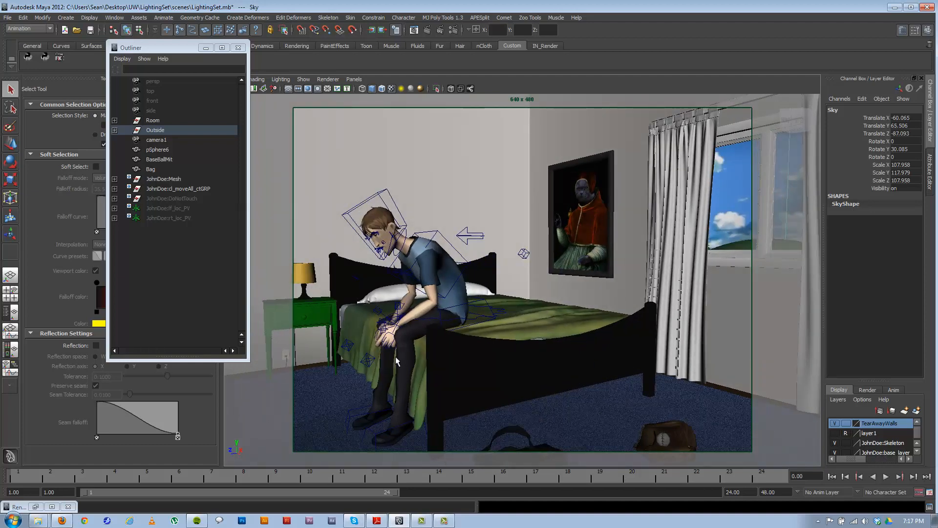
# Step: Clear the selection and examine the whole bedroom from several angles around the bed
pyautogui.click(481, 336)
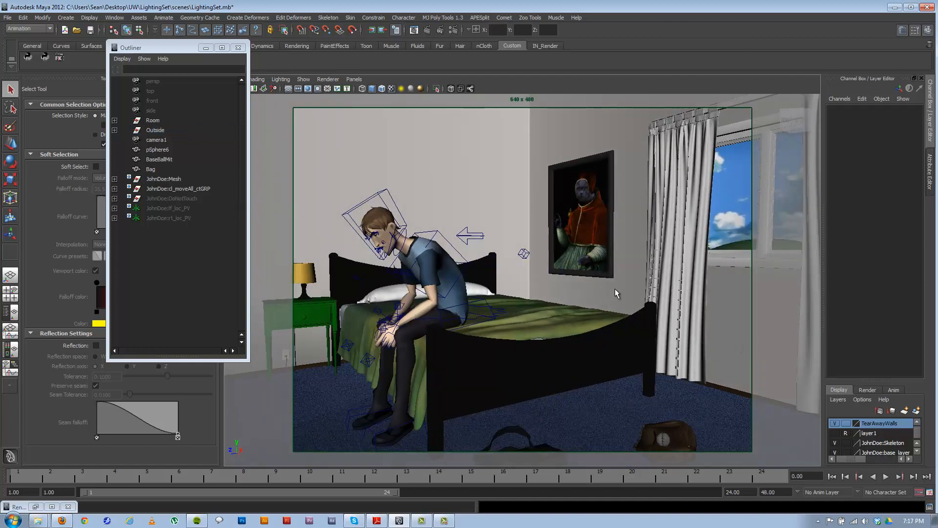
pyautogui.keyDown('alt'); pyautogui.moveTo(615, 289); pyautogui.dragTo(444, 270); pyautogui.keyUp('alt')
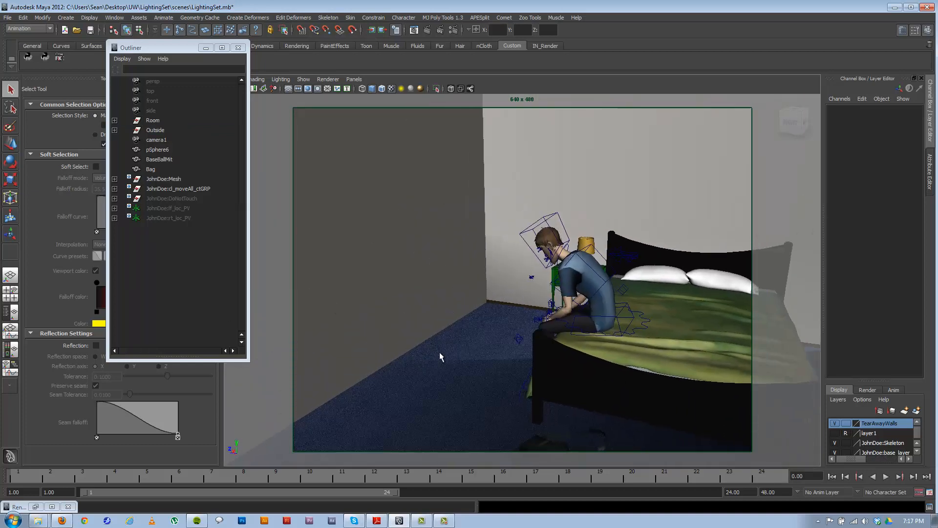
pyautogui.keyDown('alt'); pyautogui.moveTo(509, 339); pyautogui.dragTo(544, 237); pyautogui.keyUp('alt')
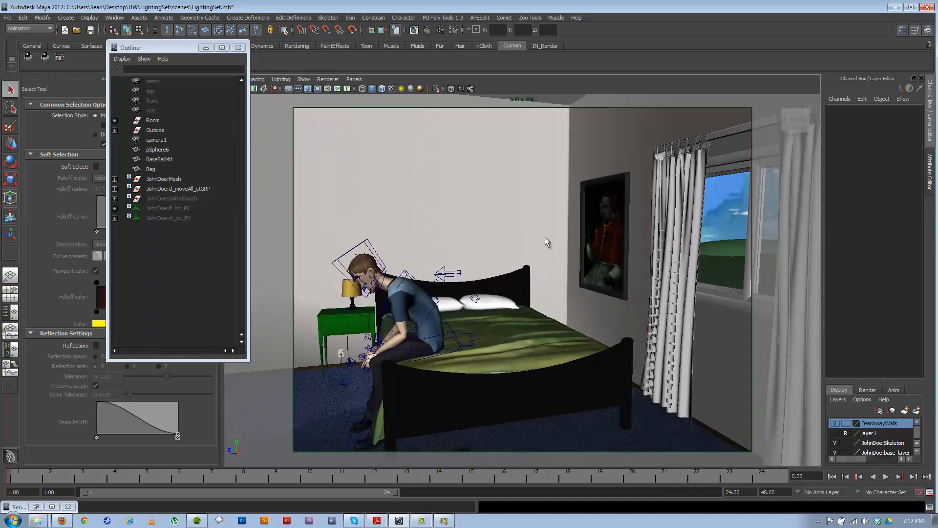
pyautogui.keyDown('alt'); pyautogui.moveTo(316, 298); pyautogui.dragTo(320, 237); pyautogui.keyUp('alt')
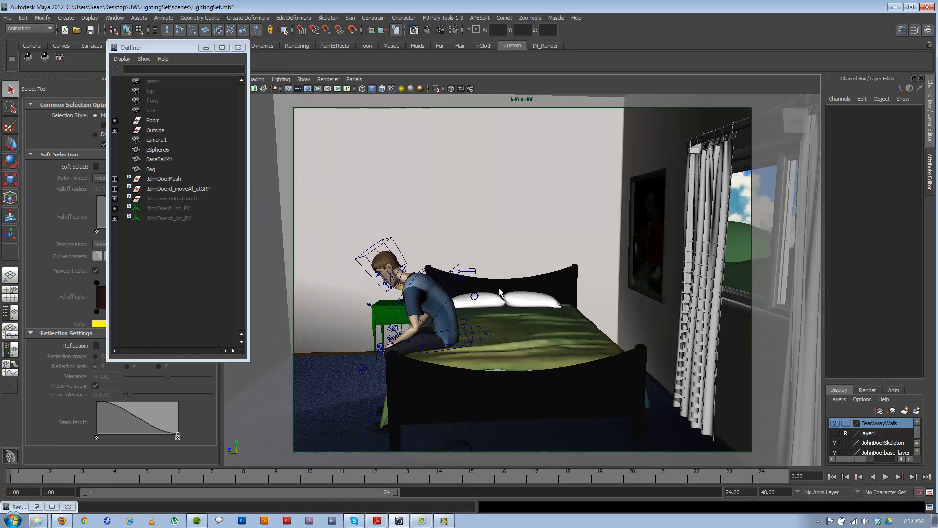
pyautogui.keyDown('alt'); pyautogui.moveTo(448, 360); pyautogui.dragTo(473, 366); pyautogui.keyUp('alt')
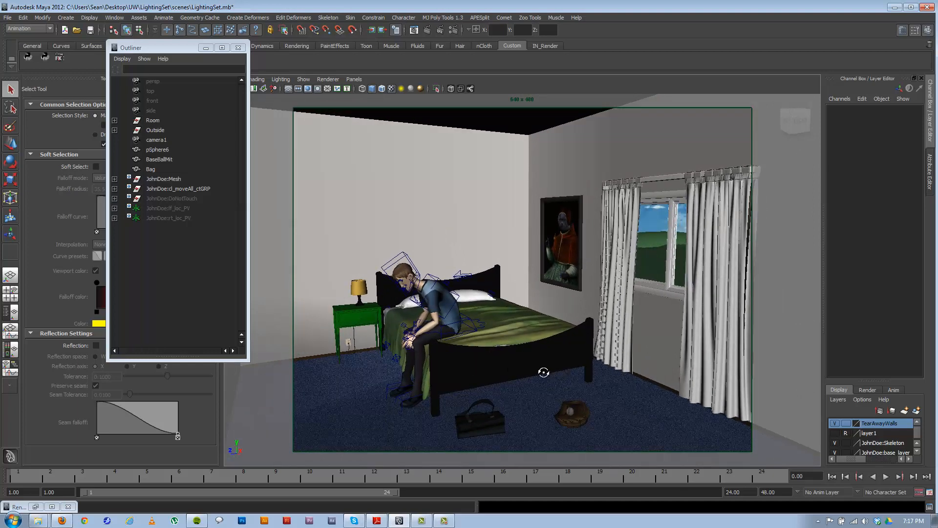
pyautogui.moveTo(544, 373)
pyautogui.keyDown('alt'); pyautogui.mouseDown()
pyautogui.moveTo(567, 375)
pyautogui.moveTo(542, 369)
pyautogui.mouseUp(); pyautogui.keyUp('alt')
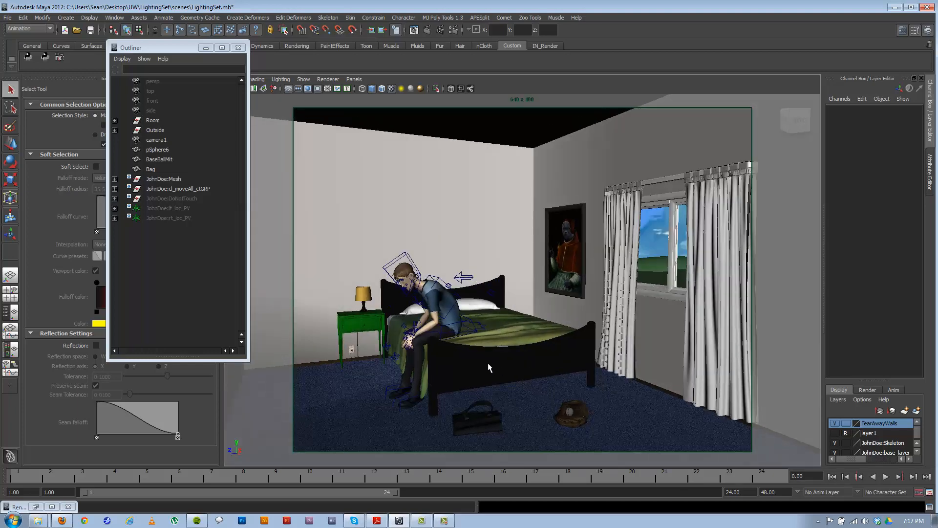
# Step: Select the bed frame and examine its footboard post beside the seated character up close
pyautogui.click(463, 361)
pyautogui.keyDown('alt'); pyautogui.moveTo(503, 349); pyautogui.dragTo(532, 346, button='middle'); pyautogui.keyUp('alt')
pyautogui.keyDown('alt'); pyautogui.moveTo(532, 346); pyautogui.dragTo(669, 415, button='right'); pyautogui.keyUp('alt')
pyautogui.keyDown('alt'); pyautogui.moveTo(553, 374); pyautogui.dragTo(526, 282, button='middle'); pyautogui.keyUp('alt')
pyautogui.keyDown('alt'); pyautogui.moveTo(508, 386); pyautogui.dragTo(584, 405, button='right'); pyautogui.keyUp('alt')
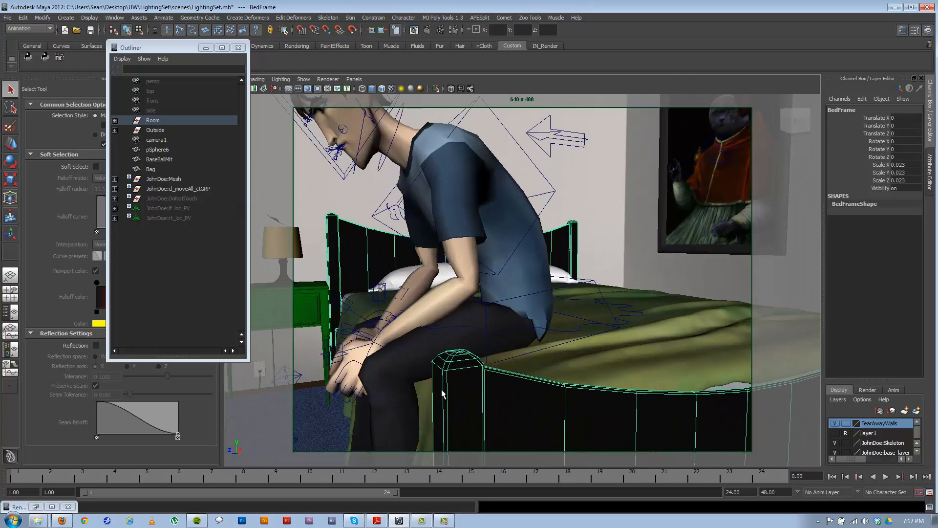
pyautogui.press('space')
pyautogui.keyDown('alt'); pyautogui.moveTo(488, 413); pyautogui.dragTo(738, 361, button='right'); pyautogui.keyUp('alt')
# Step: Select the nightstand, frame it in view, and examine its drawer, the lamp and the wall outlet up close
pyautogui.click(629, 307)
pyautogui.keyDown('alt'); pyautogui.moveTo(629, 306); pyautogui.dragTo(374, 362, button='right'); pyautogui.keyUp('alt')
pyautogui.click(375, 366)
pyautogui.press('f')
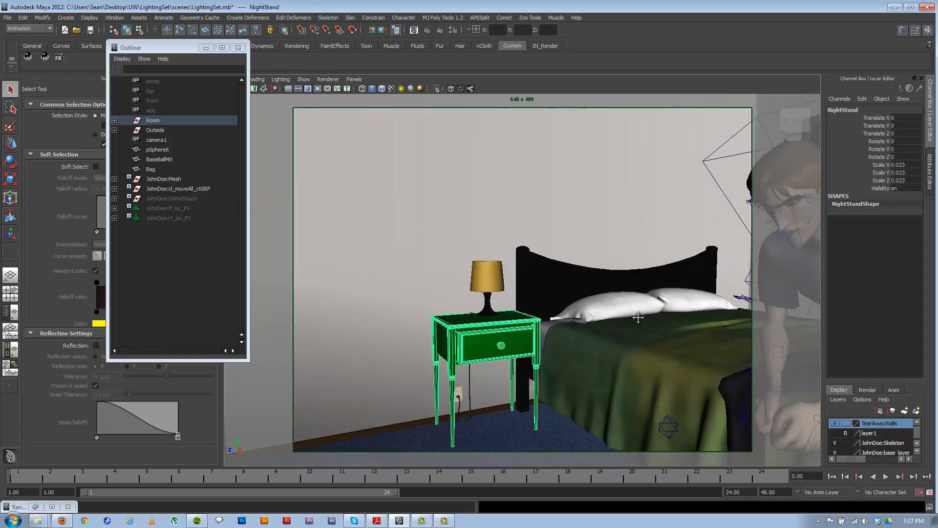
pyautogui.keyDown('alt'); pyautogui.moveTo(610, 373); pyautogui.dragTo(552, 408, button='right'); pyautogui.keyUp('alt')
pyautogui.keyDown('alt'); pyautogui.moveTo(474, 397); pyautogui.dragTo(475, 353, button='middle'); pyautogui.keyUp('alt')
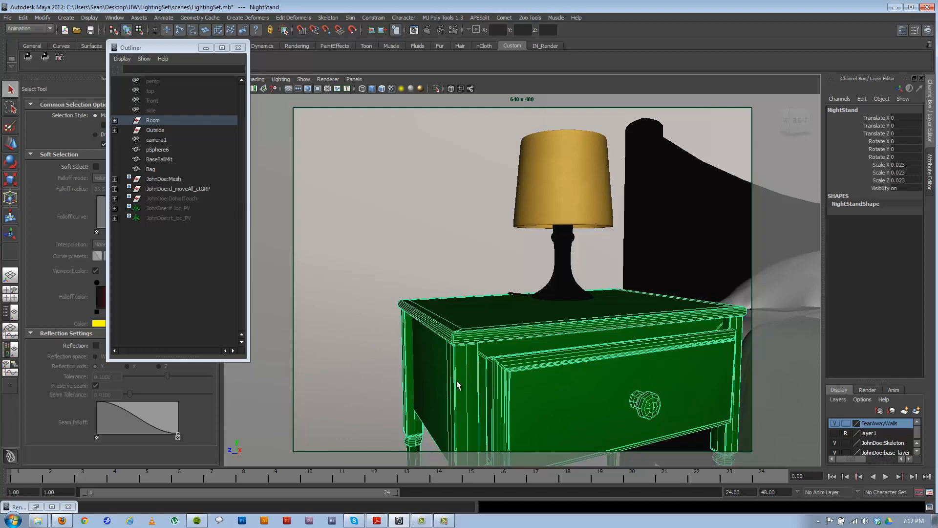
pyautogui.keyDown('alt'); pyautogui.moveTo(474, 390); pyautogui.dragTo(498, 353); pyautogui.keyUp('alt')
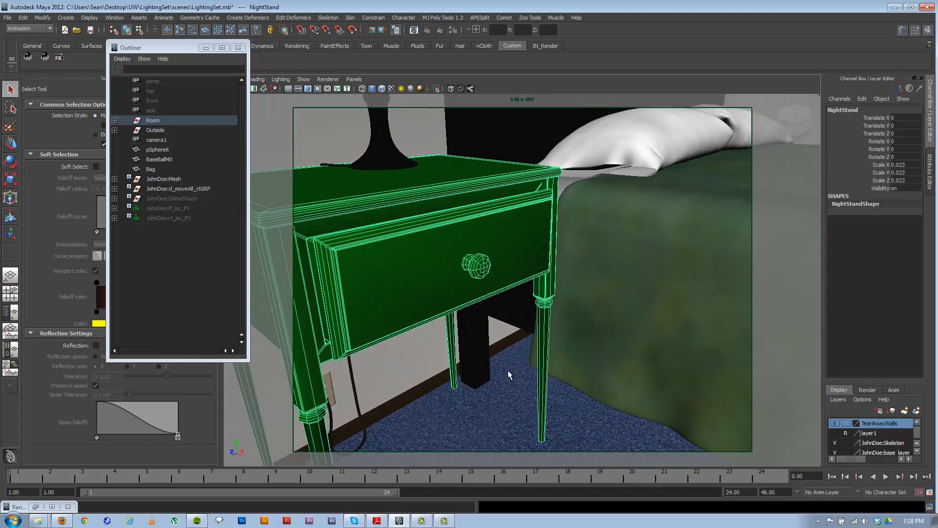
pyautogui.keyDown('alt'); pyautogui.moveTo(398, 377); pyautogui.dragTo(501, 380); pyautogui.keyUp('alt')
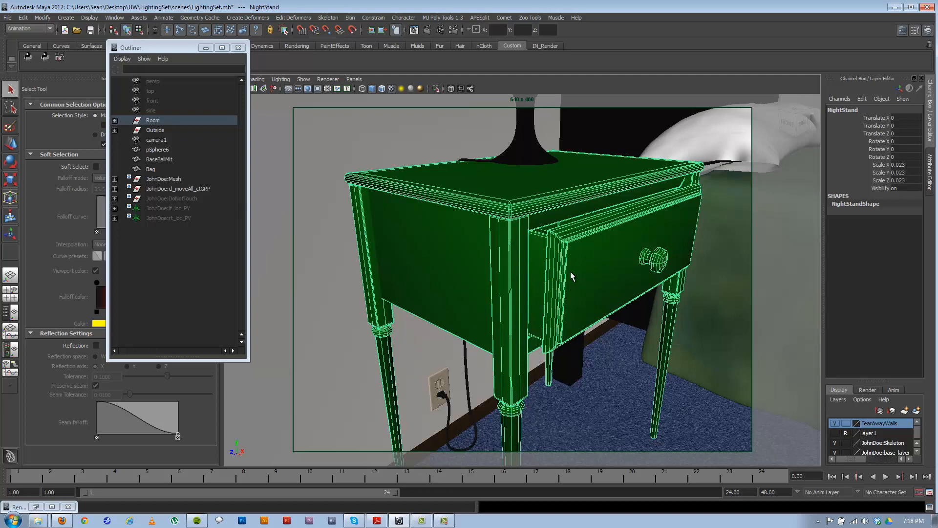
pyautogui.keyDown('alt'); pyautogui.moveTo(644, 371); pyautogui.dragTo(352, 384, button='middle'); pyautogui.keyUp('alt')
pyautogui.keyDown('alt'); pyautogui.moveTo(559, 343); pyautogui.dragTo(393, 303, button='right'); pyautogui.keyUp('alt')
pyautogui.keyDown('alt'); pyautogui.moveTo(393, 303); pyautogui.dragTo(496, 333); pyautogui.keyUp('alt')
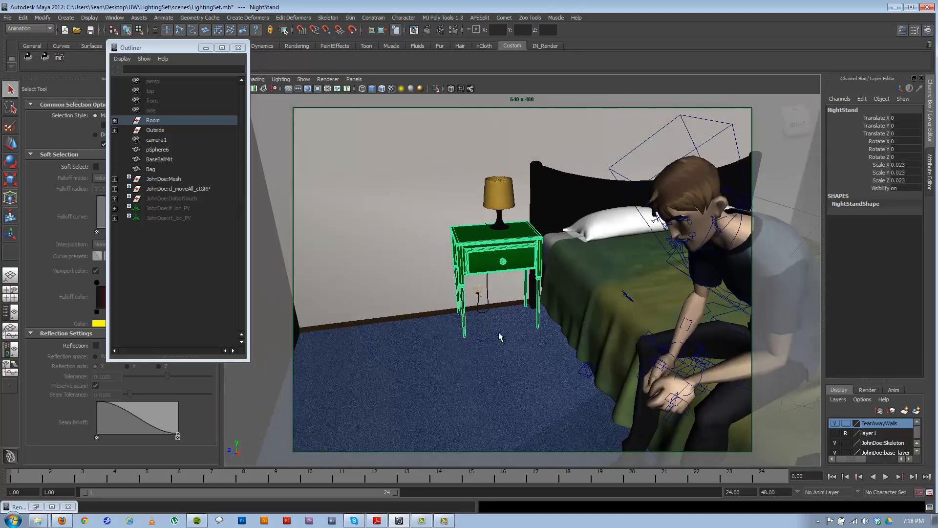
# Step: Examine the character on the bed, the footboard and the window corner with its curtains
pyautogui.keyDown('alt'); pyautogui.moveTo(464, 293); pyautogui.dragTo(308, 261, button='middle'); pyautogui.keyUp('alt')
pyautogui.keyDown('alt'); pyautogui.moveTo(500, 252); pyautogui.dragTo(610, 370); pyautogui.keyUp('alt')
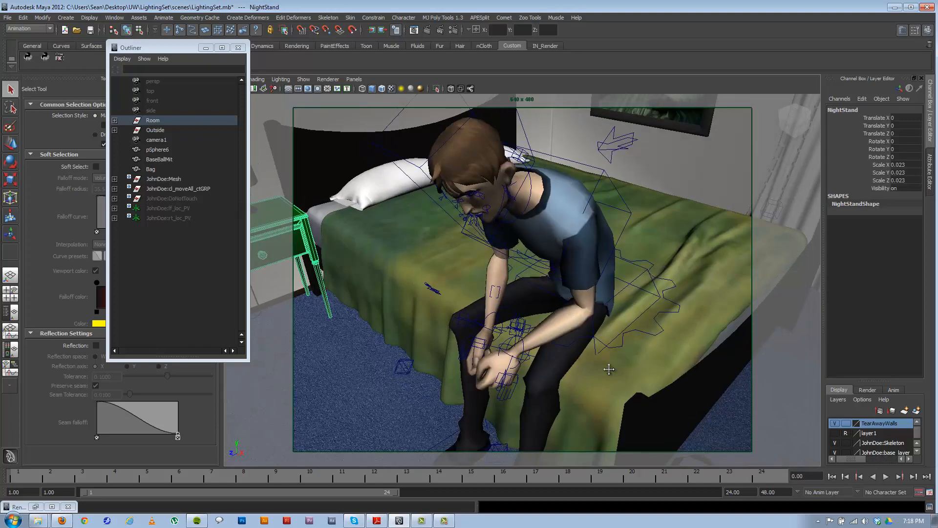
pyautogui.keyDown('alt'); pyautogui.moveTo(610, 370); pyautogui.dragTo(353, 369, button='middle'); pyautogui.keyUp('alt')
pyautogui.keyDown('alt'); pyautogui.moveTo(577, 313); pyautogui.dragTo(367, 396, button='middle'); pyautogui.keyUp('alt')
pyautogui.moveTo(366, 395)
pyautogui.keyDown('alt'); pyautogui.mouseDown()
pyautogui.moveTo(573, 285)
pyautogui.moveTo(569, 291)
pyautogui.mouseUp(); pyautogui.keyUp('alt')
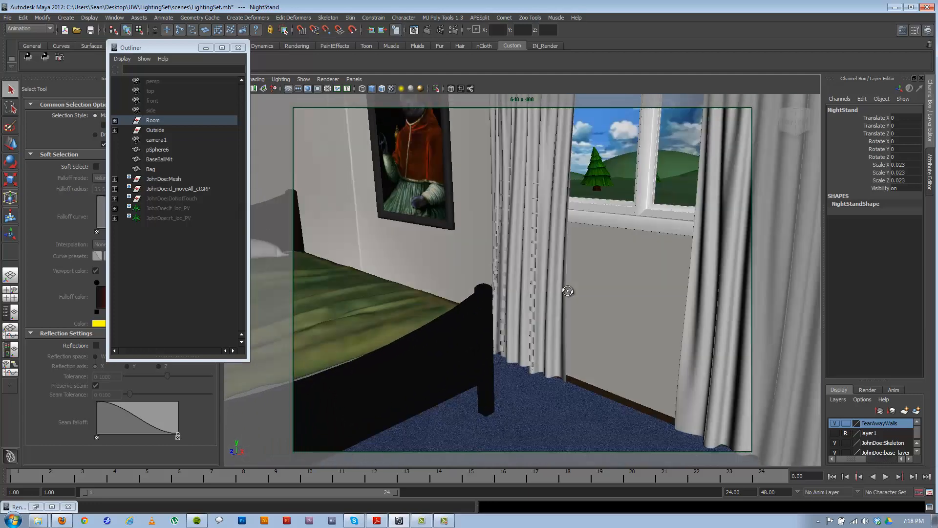
# Step: Select the room walls, the bed frame and the curtains in turn to identify each object
pyautogui.click(531, 317)
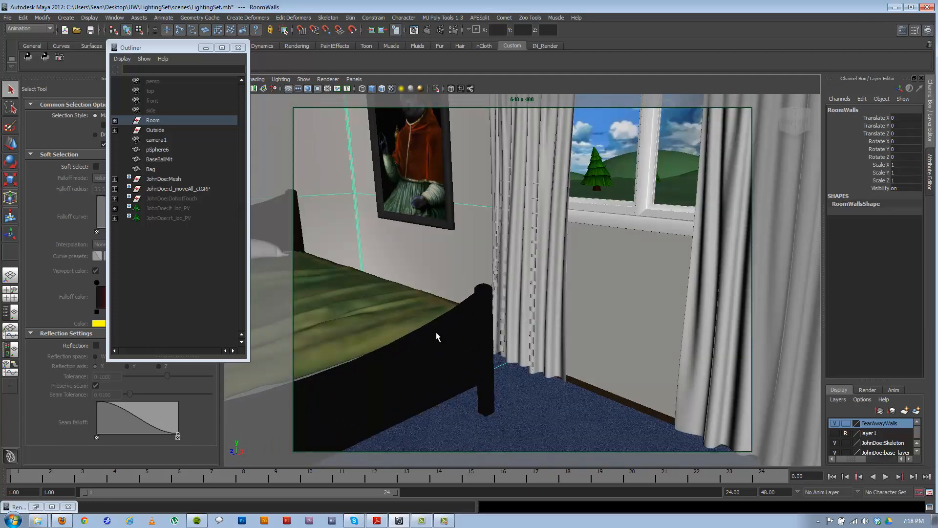
pyautogui.click(438, 337)
pyautogui.click(531, 275)
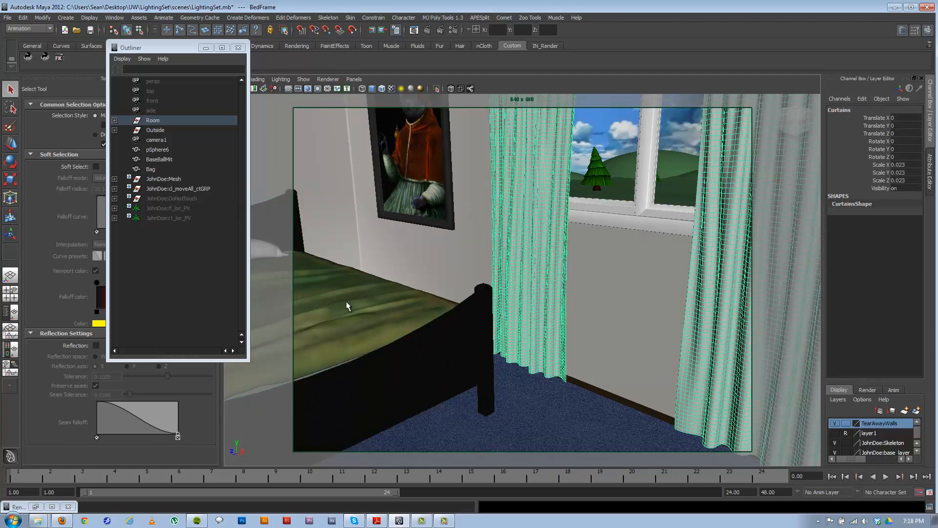
# Step: Select the blanket and the mattress in turn, examining the bed from its foot and around the seated character
pyautogui.click(391, 306)
pyautogui.keyDown('alt'); pyautogui.moveTo(391, 307); pyautogui.dragTo(529, 354); pyautogui.keyUp('alt')
pyautogui.click(538, 388)
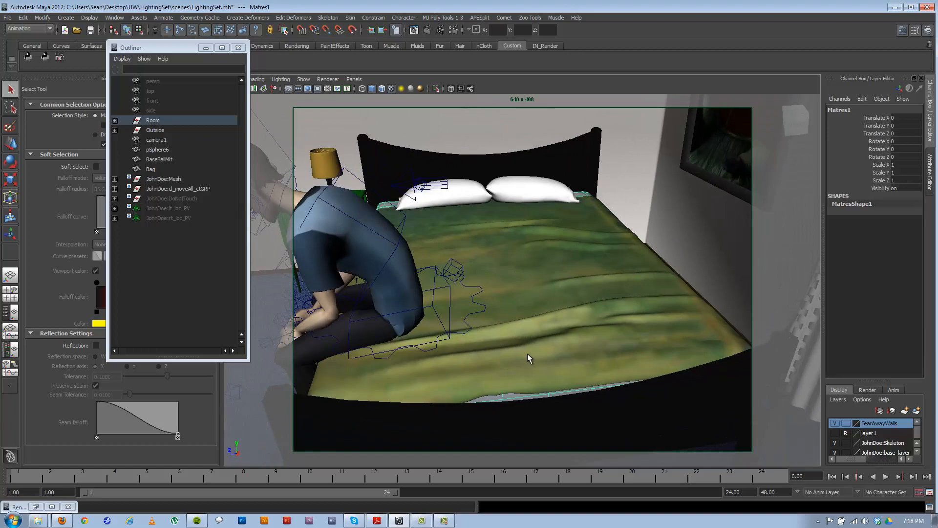
pyautogui.click(527, 354)
pyautogui.keyDown('alt'); pyautogui.moveTo(410, 396); pyautogui.dragTo(433, 201); pyautogui.keyUp('alt')
# Step: Select the nightstand and view the whole bed area with the bag, baseball mitt, poster and curtains
pyautogui.click(400, 224)
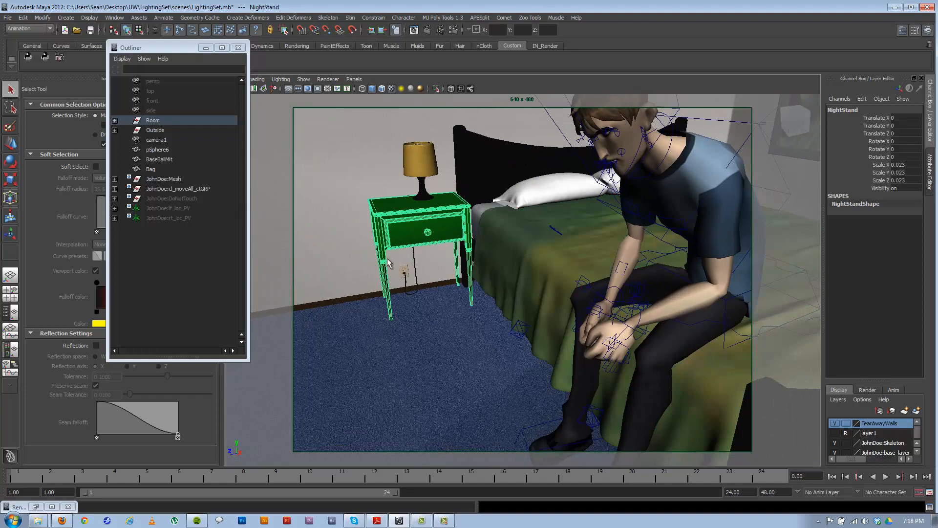
pyautogui.keyDown('alt'); pyautogui.moveTo(571, 366); pyautogui.dragTo(456, 345); pyautogui.keyUp('alt')
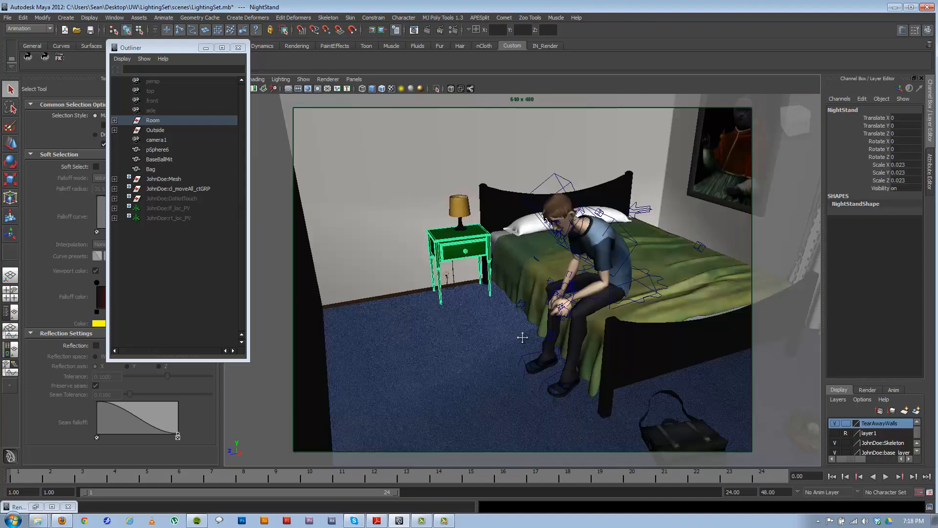
pyautogui.keyDown('alt'); pyautogui.moveTo(519, 335); pyautogui.dragTo(551, 372); pyautogui.keyUp('alt')
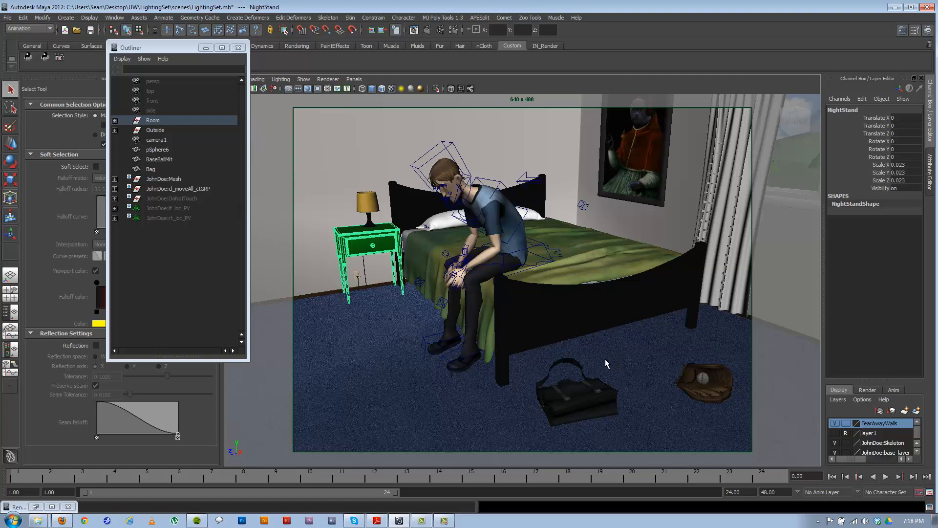
# Step: Select the bed frame, the poster glass, the blanket and the bed frame again, one after another
pyautogui.click(567, 307)
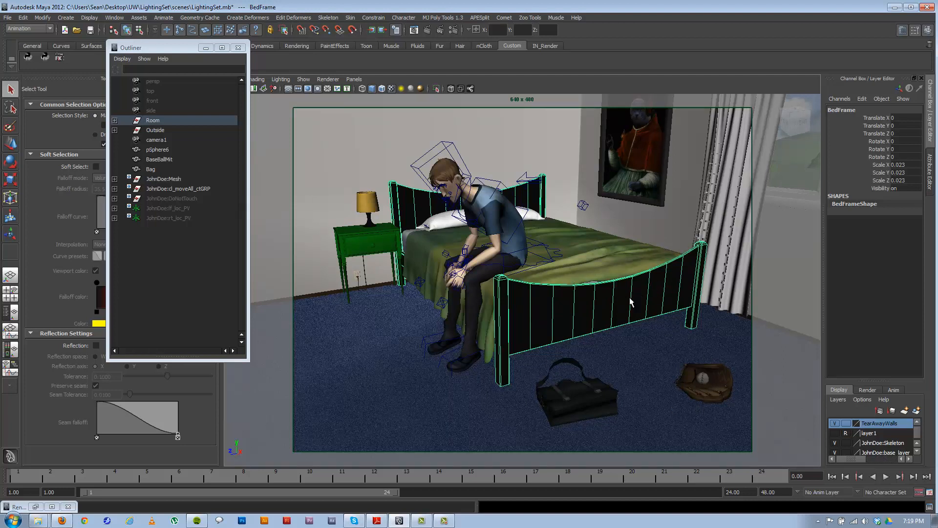
pyautogui.click(622, 159)
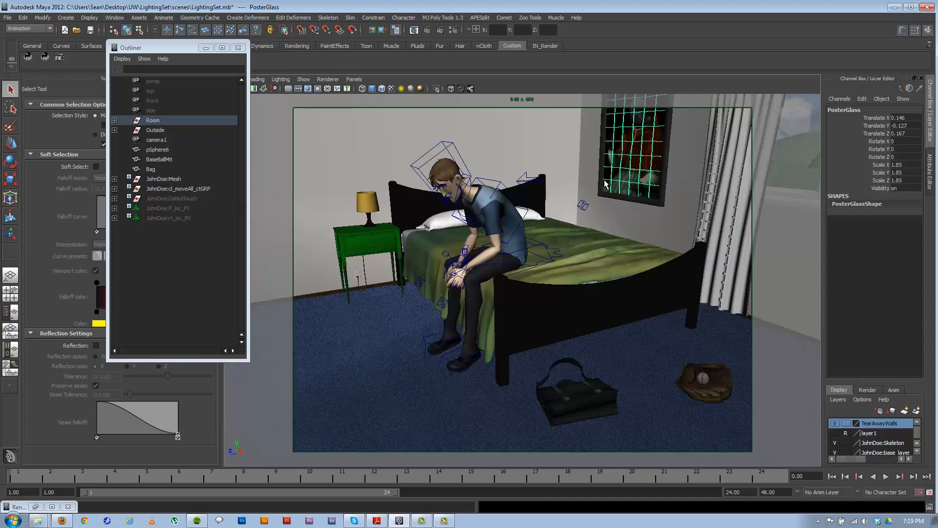
pyautogui.click(594, 265)
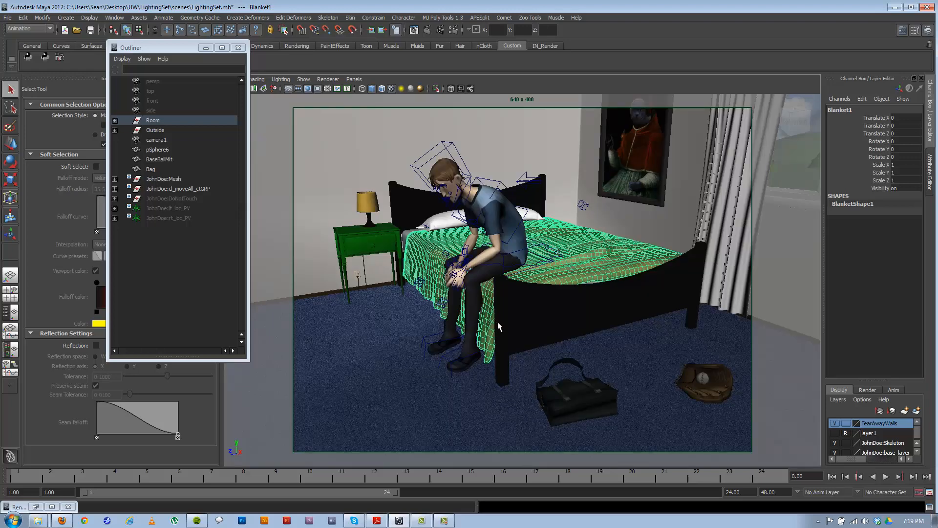
pyautogui.click(525, 333)
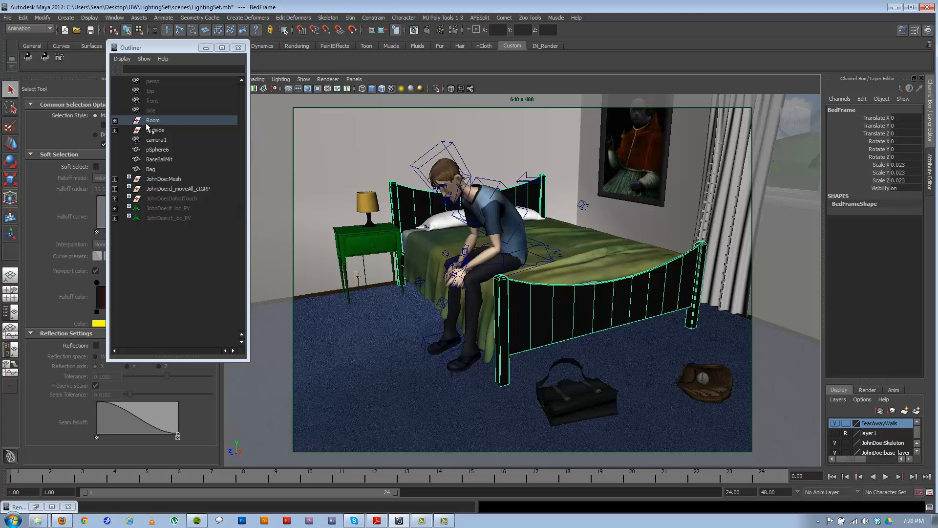
# Step: Minimize the Outliner, open the Hypershade, and place its window clear of the bedroom view
pyautogui.click(206, 48)
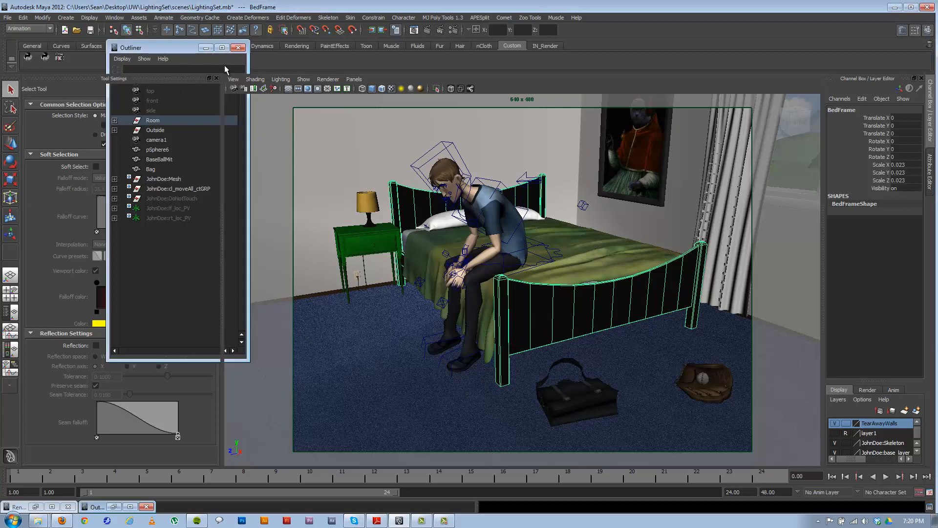
pyautogui.click(114, 18)
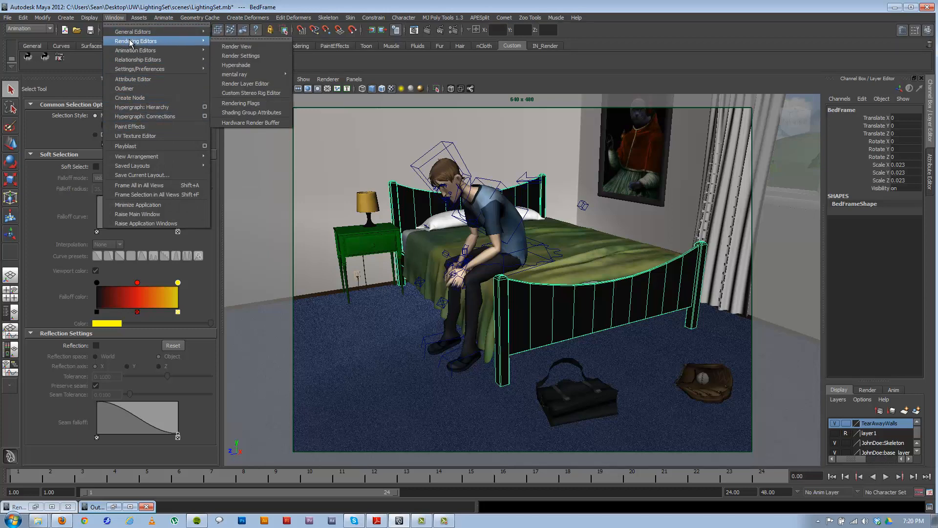
pyautogui.moveTo(184, 43)
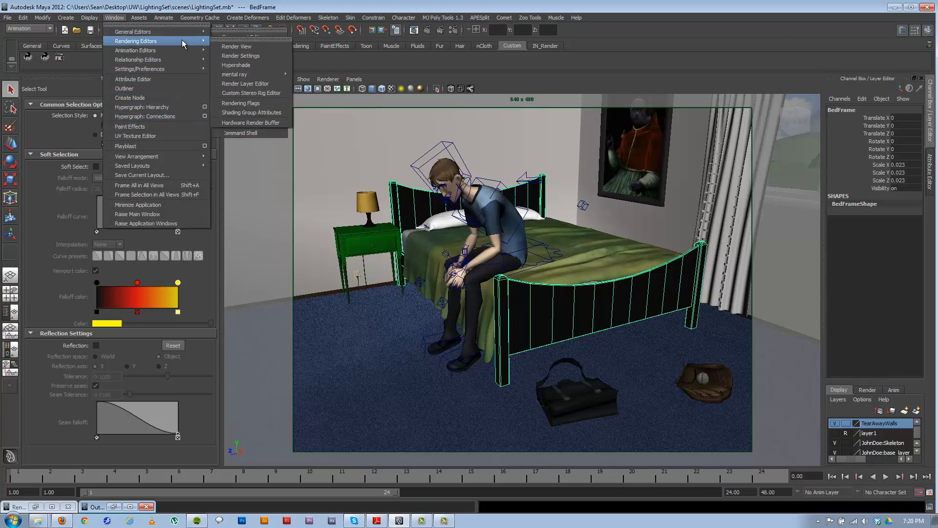
pyautogui.click(246, 65)
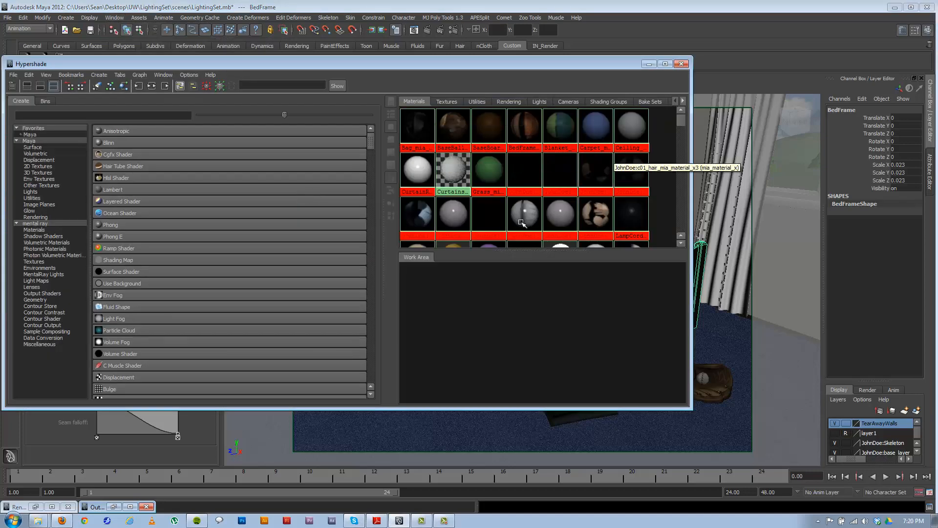
pyautogui.moveTo(503, 65); pyautogui.dragTo(343, 119)
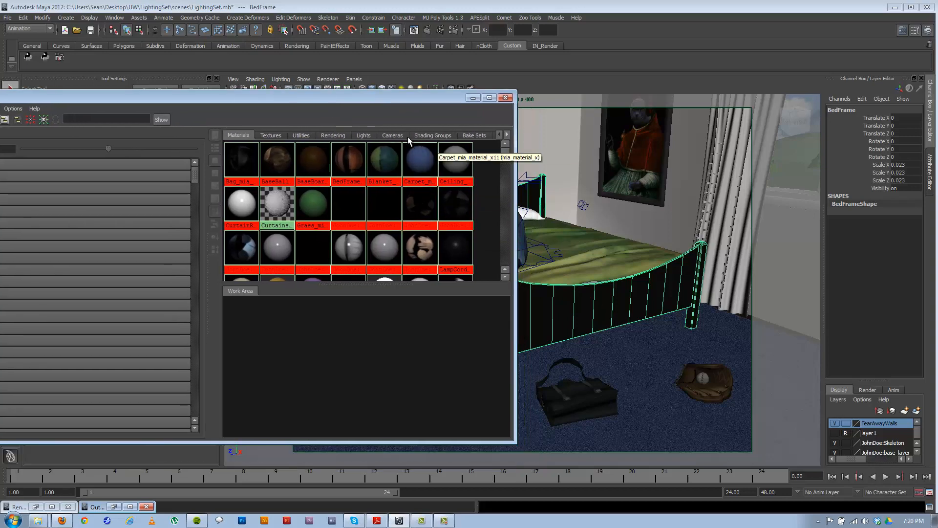
pyautogui.moveTo(410, 100); pyautogui.dragTo(424, 266)
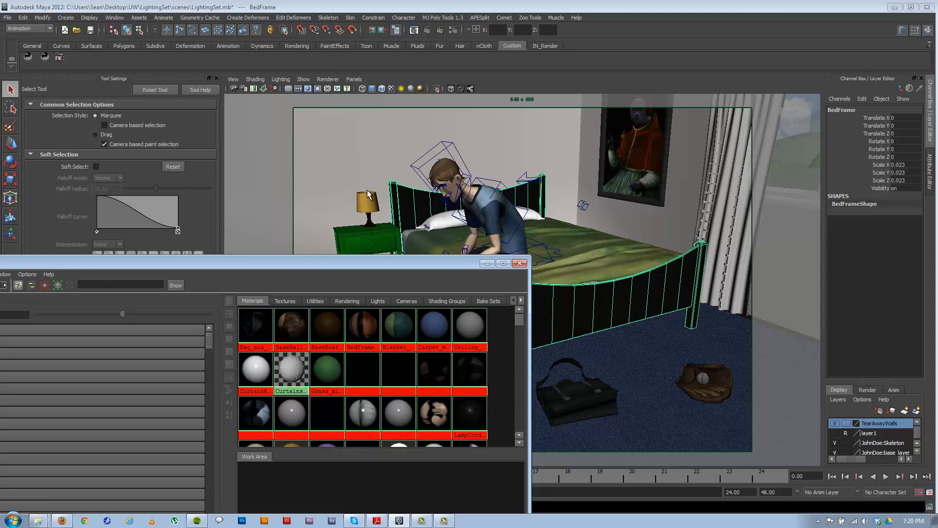
# Step: Examine the nightstand lamp up close from above, looking into its shade at the bulb, and select the lamp
pyautogui.keyDown('alt'); pyautogui.moveTo(405, 185); pyautogui.dragTo(354, 211); pyautogui.keyUp('alt')
pyautogui.keyDown('alt'); pyautogui.moveTo(532, 168); pyautogui.dragTo(721, 221, button='right'); pyautogui.keyUp('alt')
pyautogui.keyDown('alt'); pyautogui.moveTo(516, 252); pyautogui.dragTo(626, 343, button='middle'); pyautogui.keyUp('alt')
pyautogui.keyDown('alt'); pyautogui.moveTo(617, 229); pyautogui.dragTo(566, 203); pyautogui.keyUp('alt')
pyautogui.keyDown('alt'); pyautogui.moveTo(565, 203); pyautogui.dragTo(646, 238, button='right'); pyautogui.keyUp('alt')
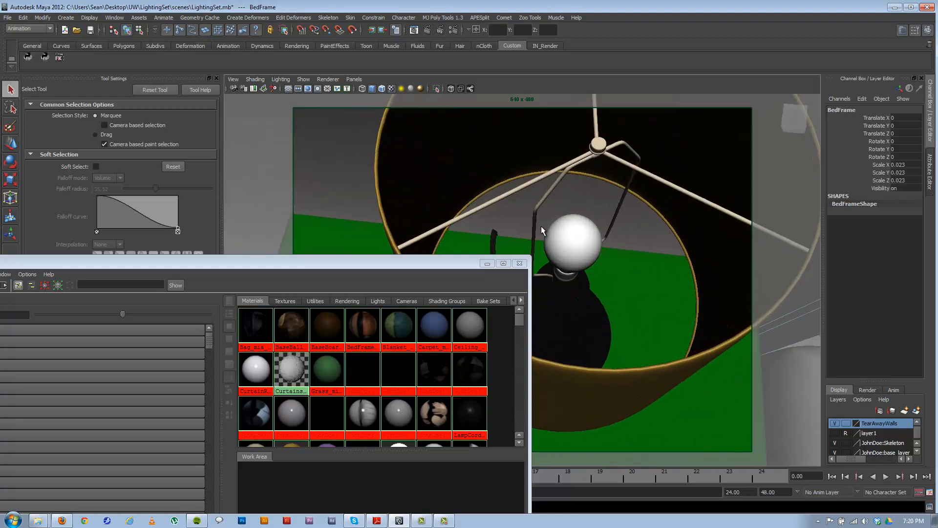
pyautogui.click(566, 229)
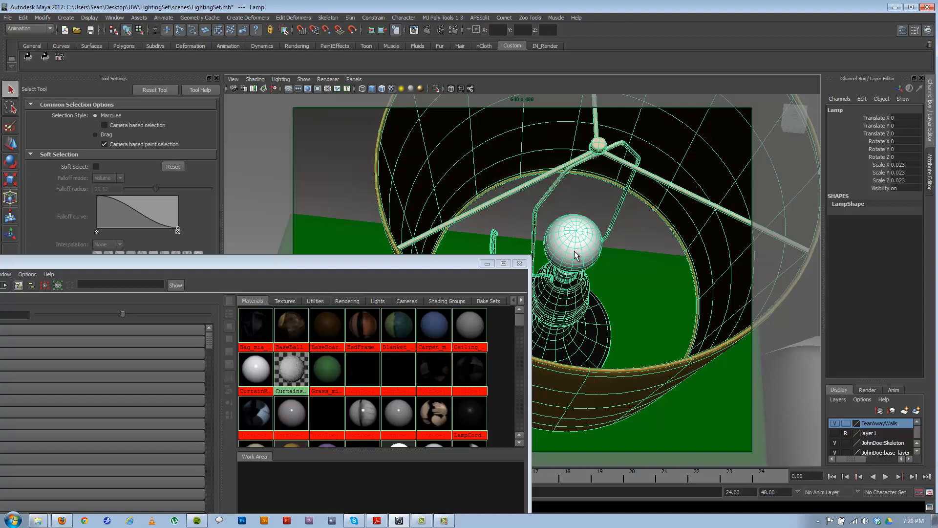
# Step: Switch the view to wireframe display and select the separate sphere inside the lamp's bulb
pyautogui.press('4')
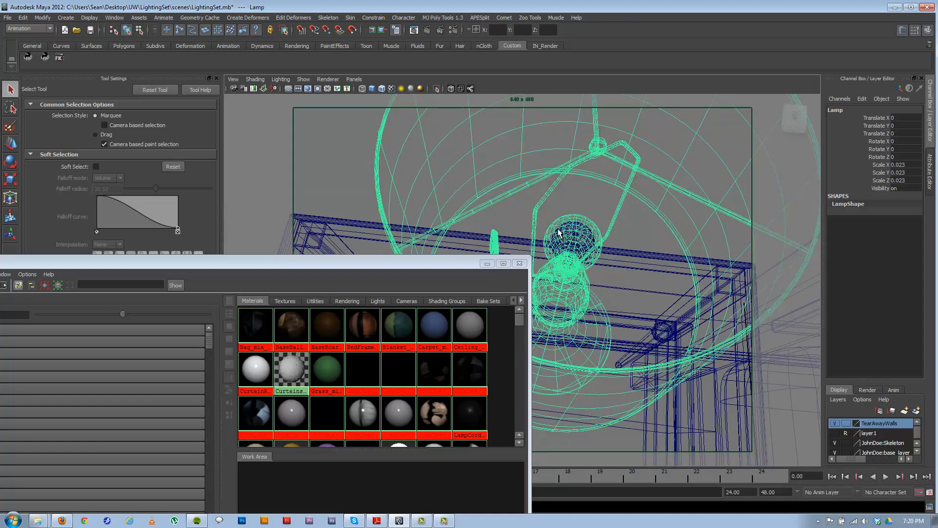
pyautogui.scroll(8, 569, 231)
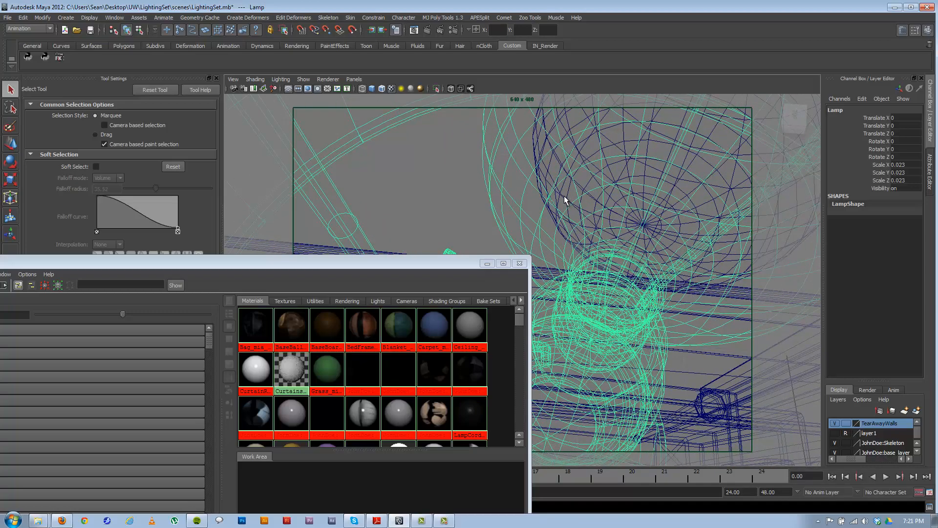
pyautogui.scroll(6, 562, 216)
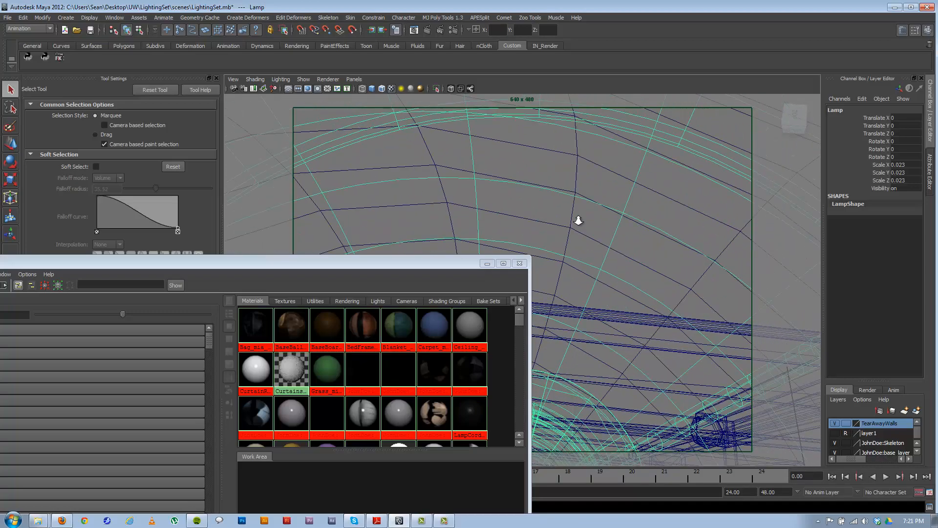
pyautogui.click(578, 194)
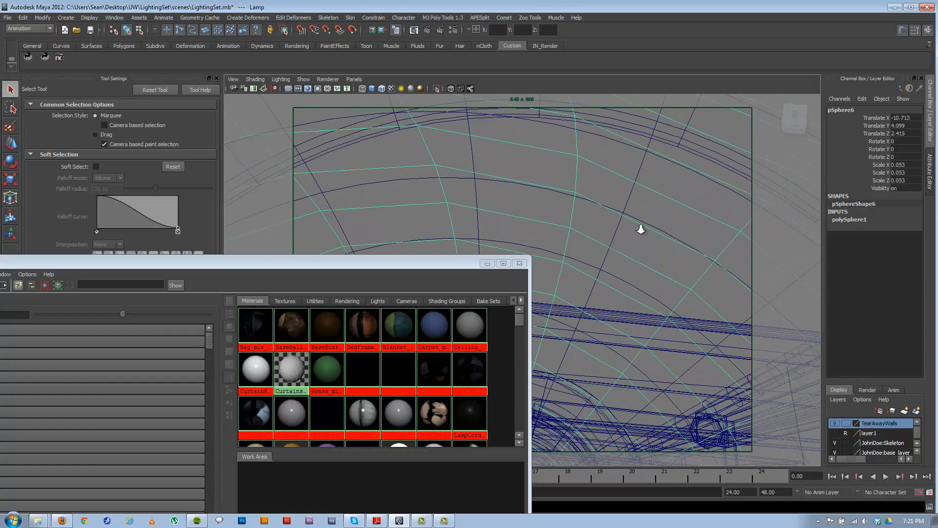
pyautogui.scroll(-5, 641, 230)
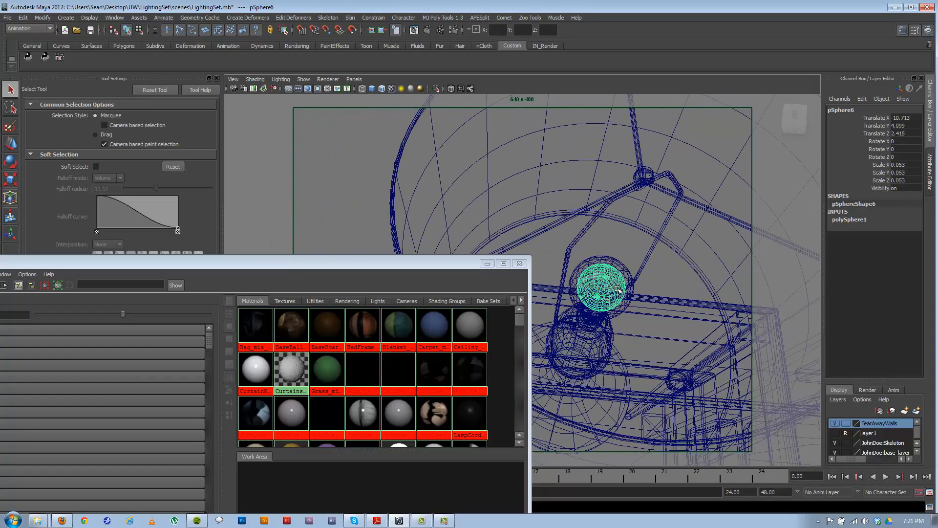
# Step: Activate the Move tool, select the lamp together with its inner bulb sphere, and examine both from several angles
pyautogui.press('w')
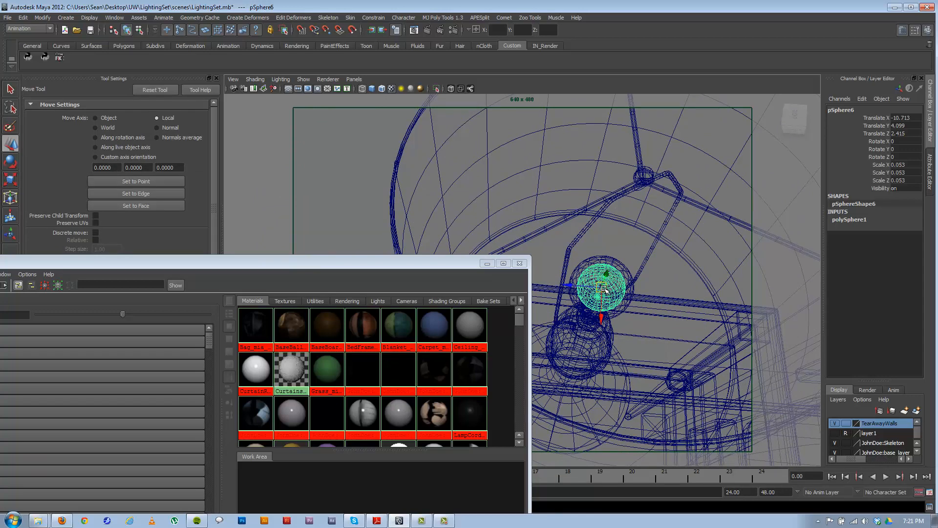
pyautogui.click(627, 302)
pyautogui.click(622, 271)
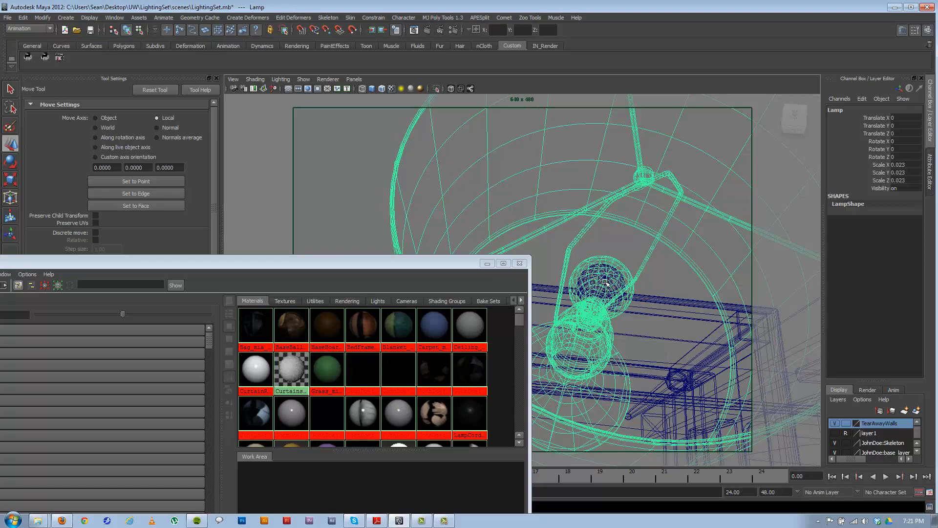
pyautogui.keyDown('alt'); pyautogui.moveTo(656, 283); pyautogui.dragTo(570, 186, button='right'); pyautogui.keyUp('alt')
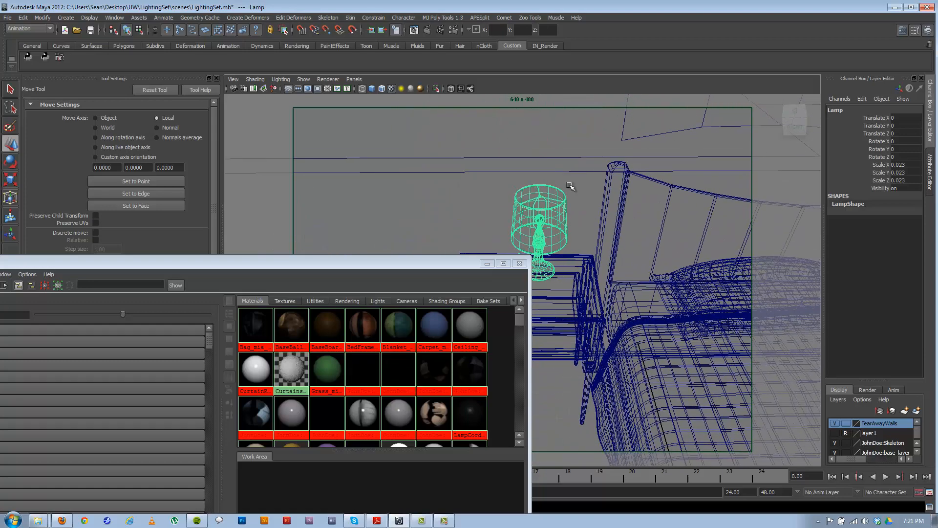
pyautogui.keyDown('alt'); pyautogui.moveTo(525, 215); pyautogui.dragTo(624, 291, button='right'); pyautogui.keyUp('alt')
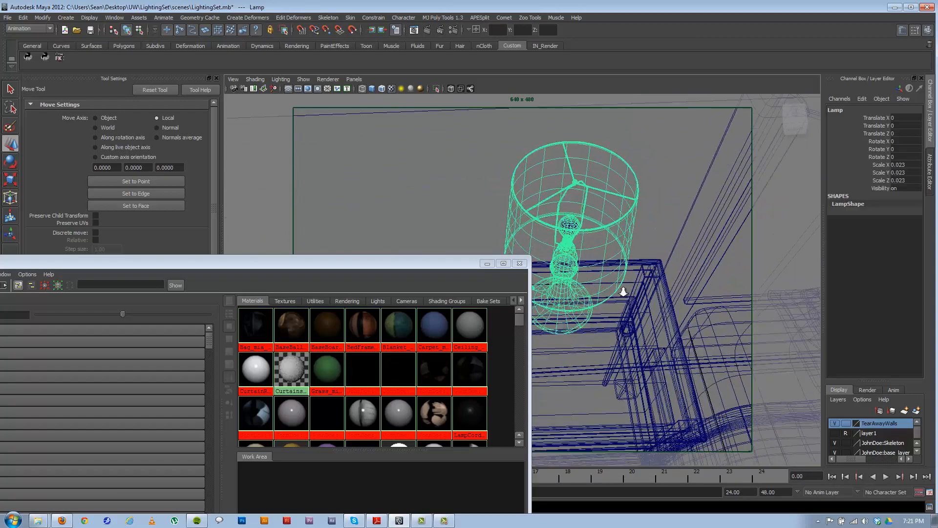
pyautogui.keyDown('alt'); pyautogui.moveTo(623, 292); pyautogui.dragTo(582, 291); pyautogui.keyUp('alt')
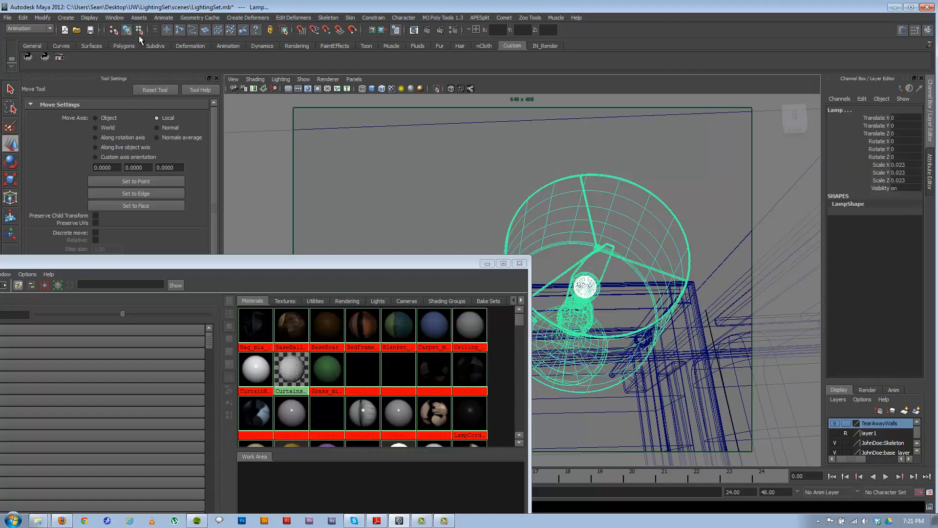
pyautogui.keyDown('alt'); pyautogui.moveTo(594, 249); pyautogui.dragTo(575, 239); pyautogui.keyUp('alt')
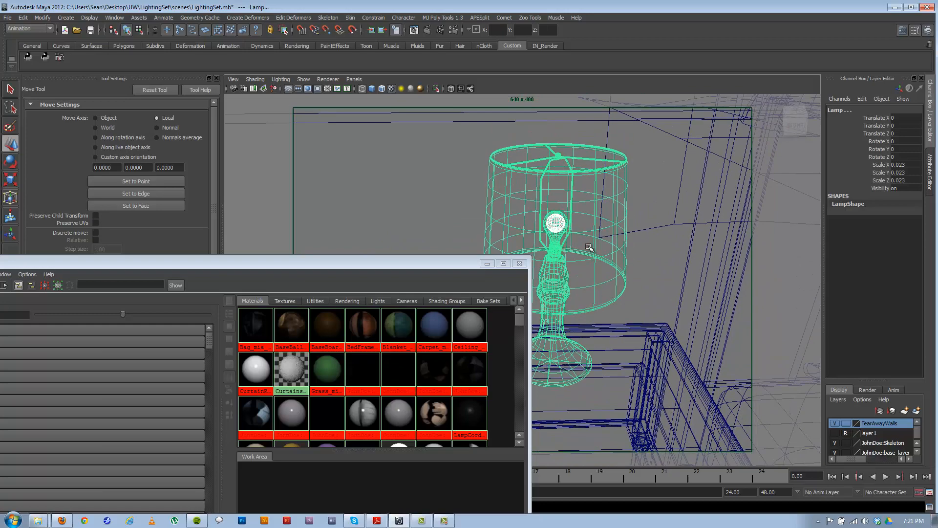
pyautogui.keyDown('alt'); pyautogui.moveTo(591, 249); pyautogui.dragTo(599, 258); pyautogui.keyUp('alt')
pyautogui.scroll(4, 599, 259)
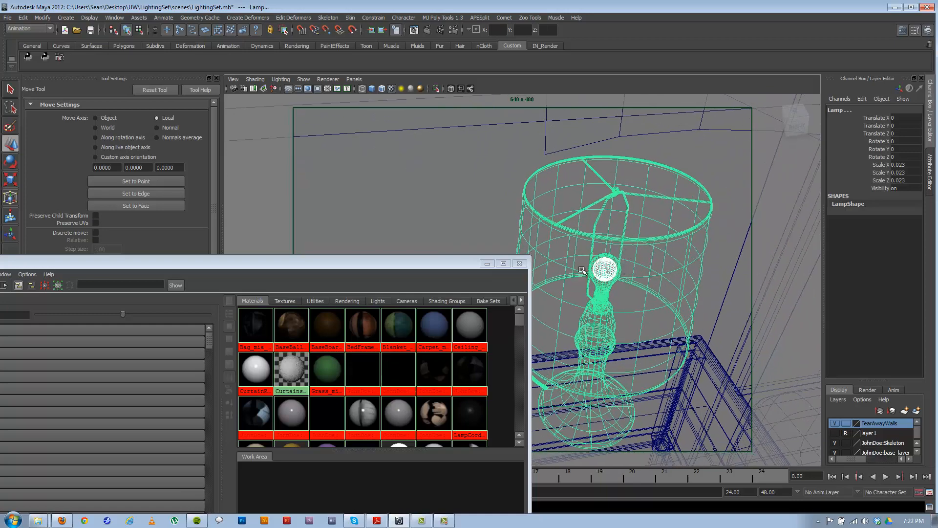
# Step: Narrow the Hypershade window and reposition it so both the material swatches and the lamp can be seen
pyautogui.moveTo(529, 283); pyautogui.dragTo(460, 283)
pyautogui.moveTo(387, 263); pyautogui.dragTo(489, 112)
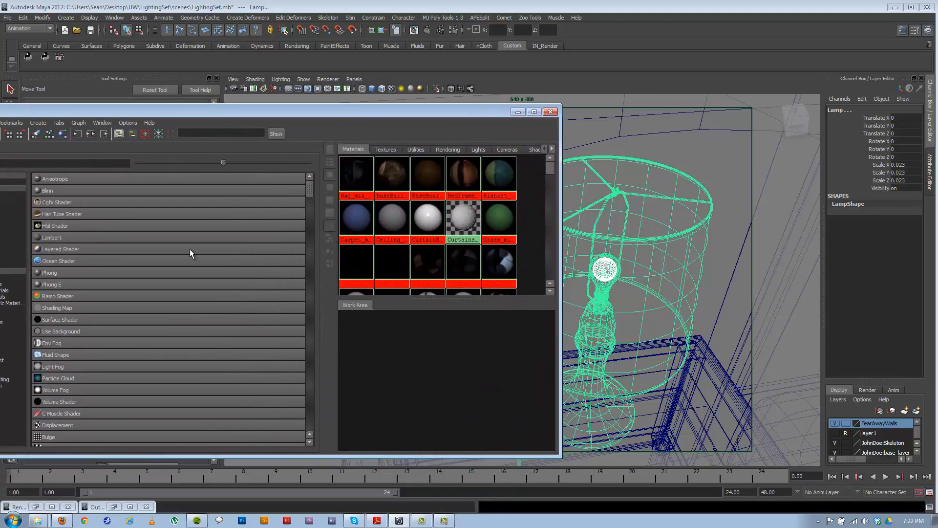
pyautogui.moveTo(324, 111); pyautogui.dragTo(409, 89)
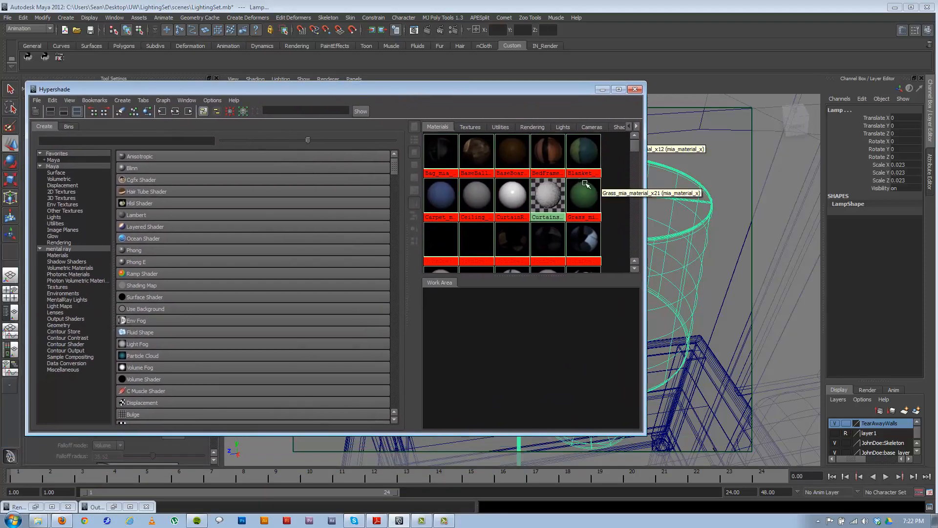
pyautogui.moveTo(541, 90); pyautogui.dragTo(343, 104)
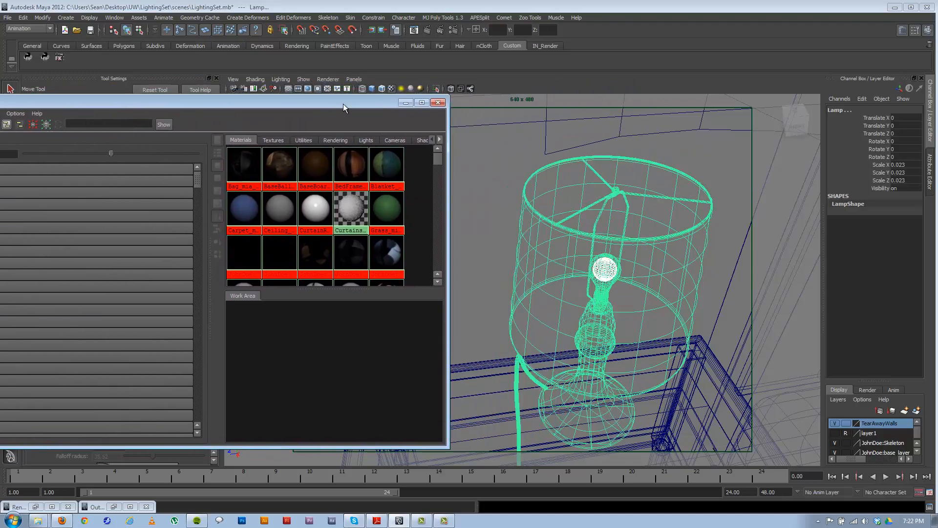
# Step: Frame the lamp on the nightstand and switch the view back to shaded display
pyautogui.keyDown('alt'); pyautogui.moveTo(577, 215); pyautogui.dragTo(611, 230); pyautogui.keyUp('alt')
pyautogui.keyDown('alt'); pyautogui.moveTo(611, 230); pyautogui.dragTo(535, 223, button='right'); pyautogui.keyUp('alt')
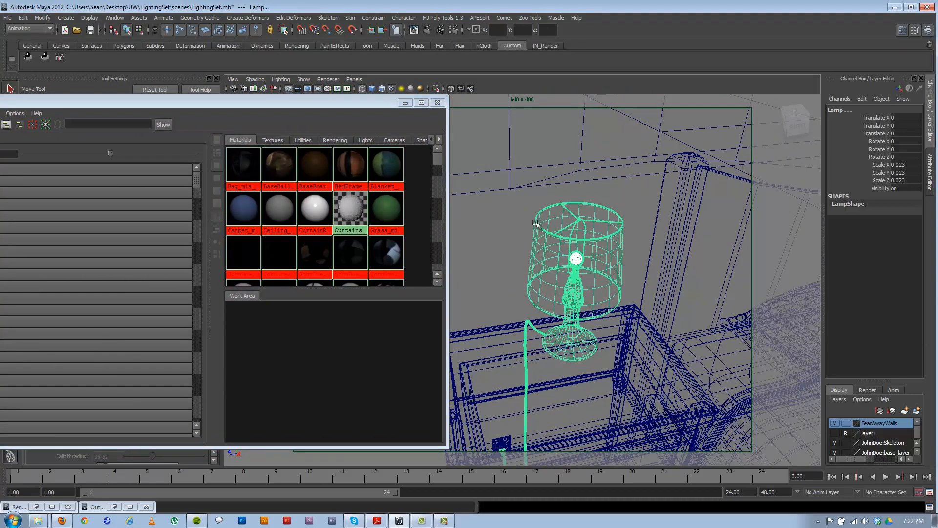
pyautogui.press('5')
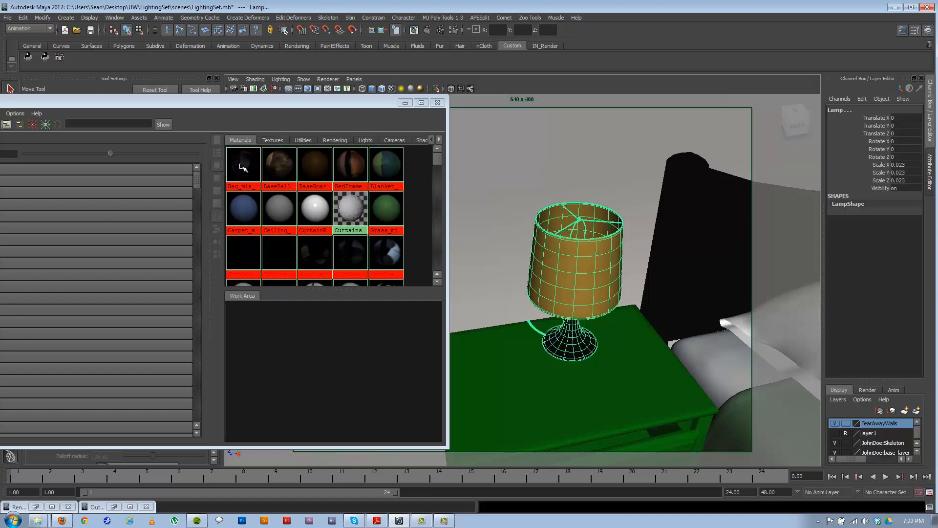
# Step: Reposition the Hypershade to reach its node list, create a Blinn material and show its full attributes
pyautogui.moveTo(259, 106); pyautogui.dragTo(434, 101)
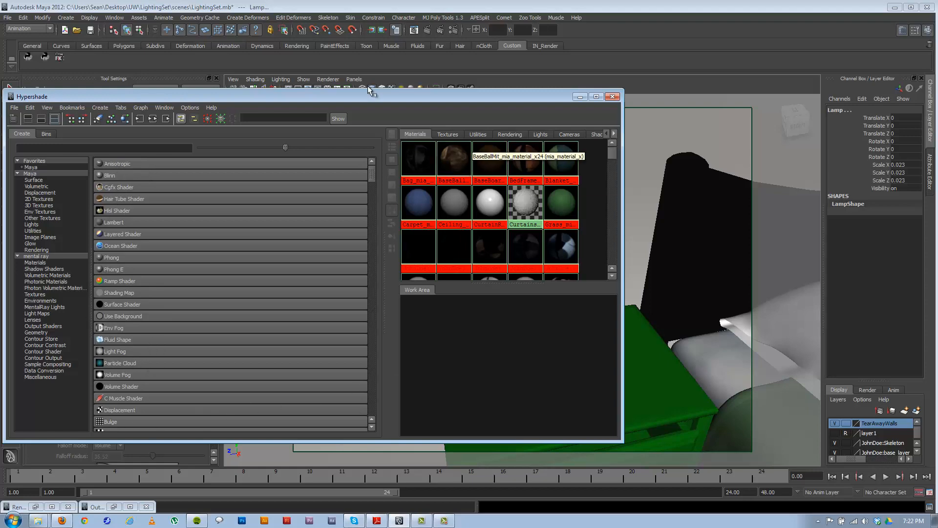
pyautogui.moveTo(366, 96); pyautogui.dragTo(334, 93)
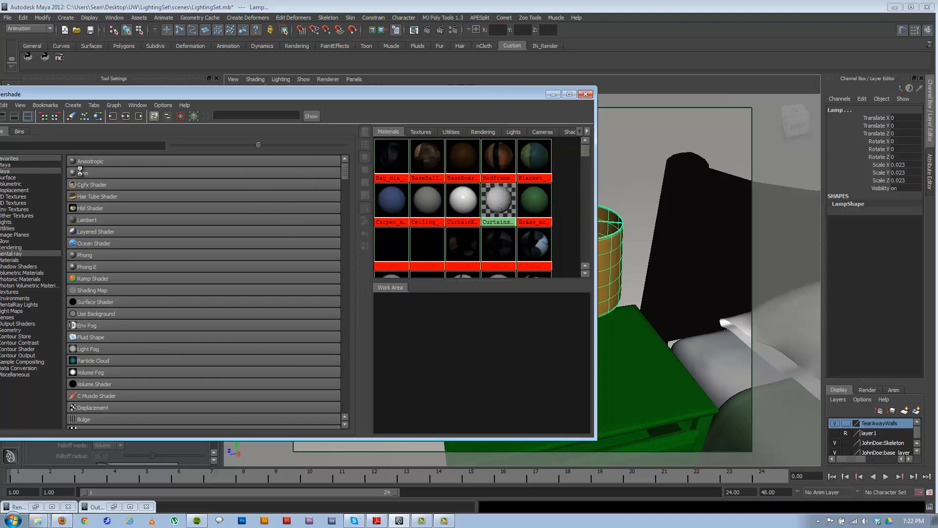
pyautogui.click(81, 173)
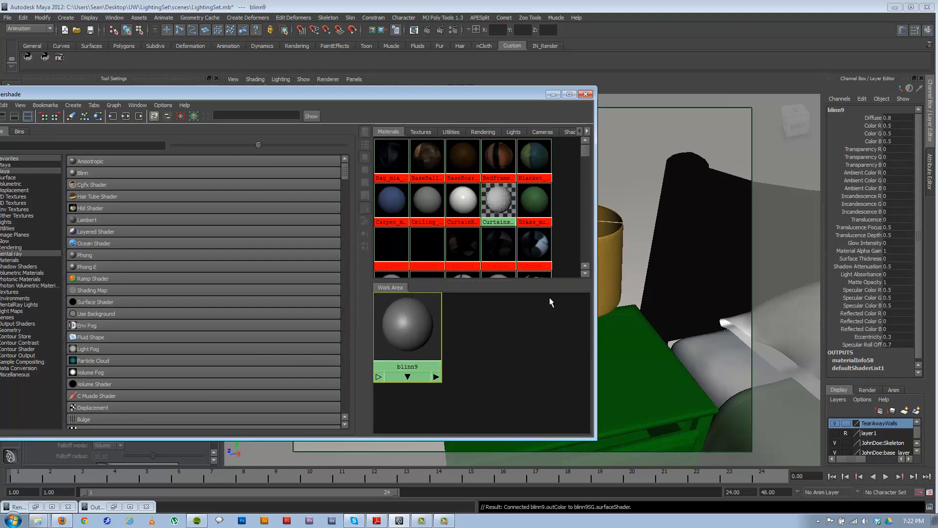
pyautogui.hotkey('ctrl', 'a')
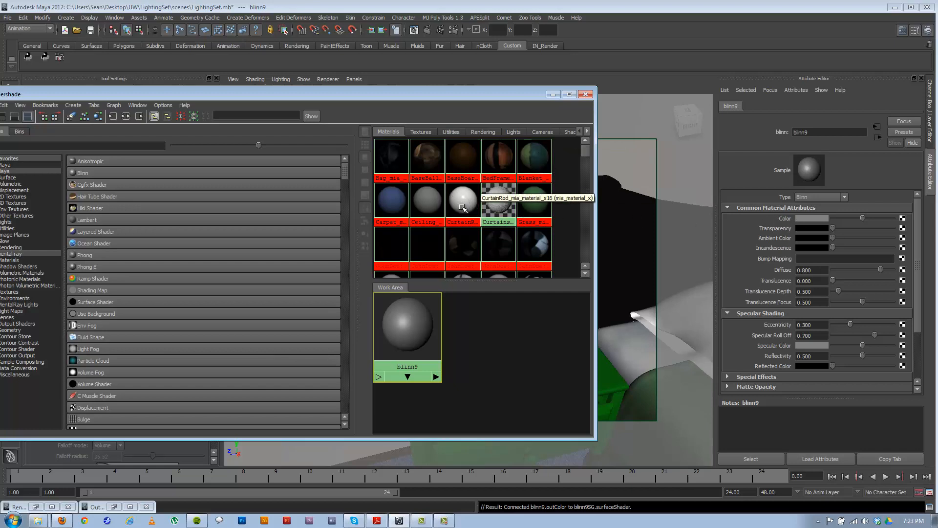
# Step: Look through the lamp, light bulb and wall material swatches in the Hypershade, then minimize it to reveal the scene
pyautogui.scroll(-3, 587, 177)
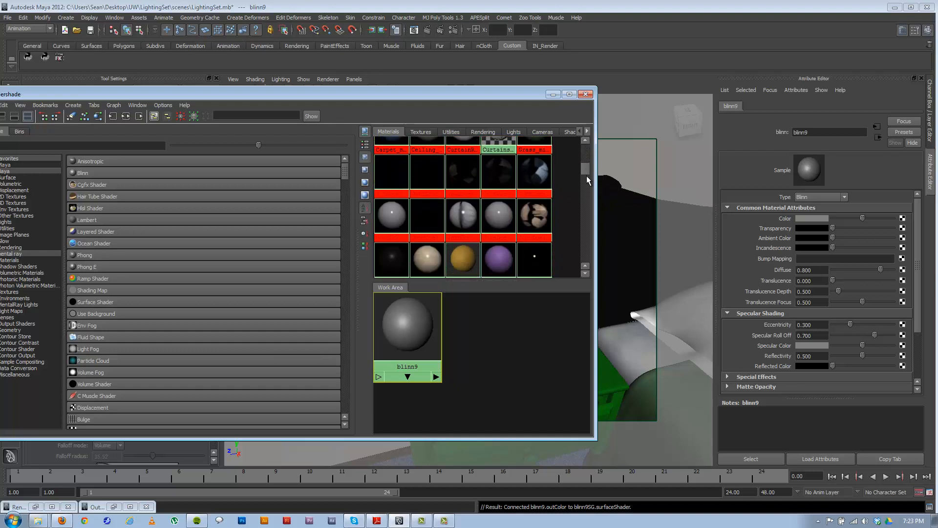
pyautogui.moveTo(587, 180); pyautogui.dragTo(582, 198)
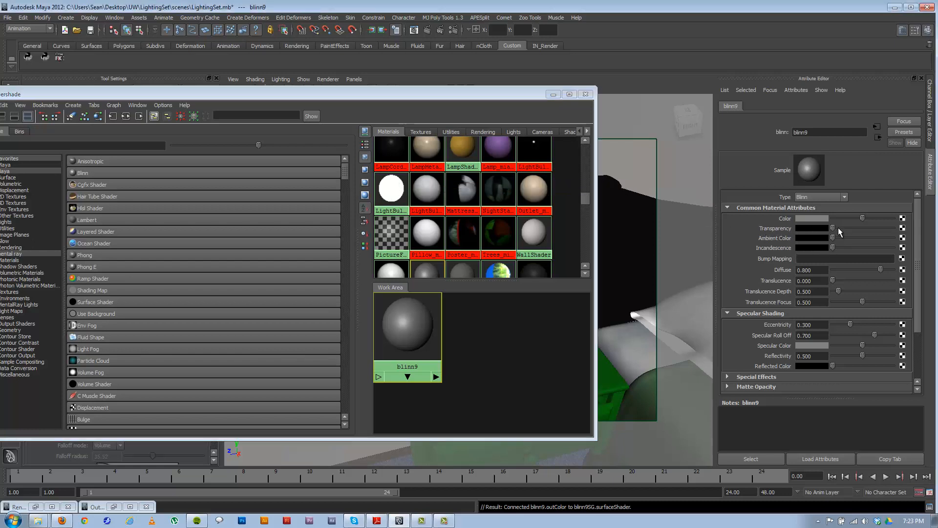
pyautogui.moveTo(838, 227); pyautogui.dragTo(819, 226)
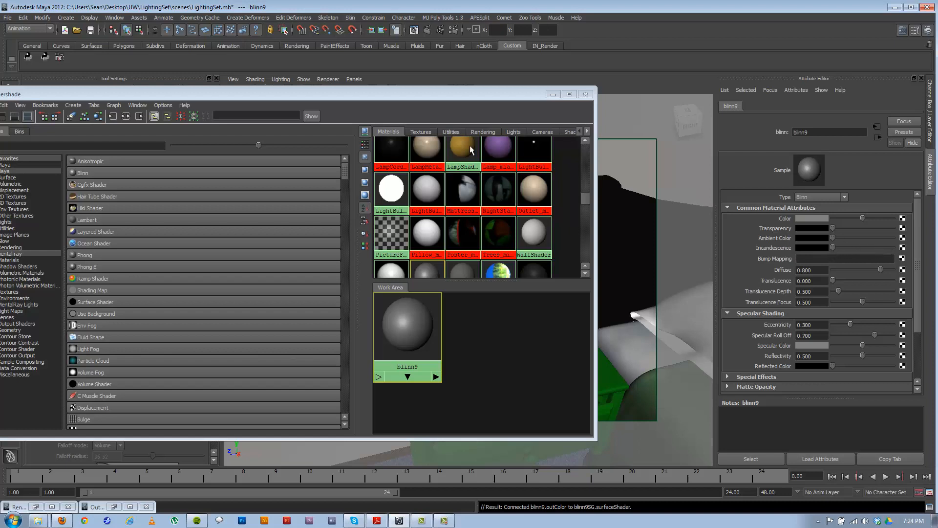
pyautogui.moveTo(523, 92); pyautogui.dragTo(531, 102)
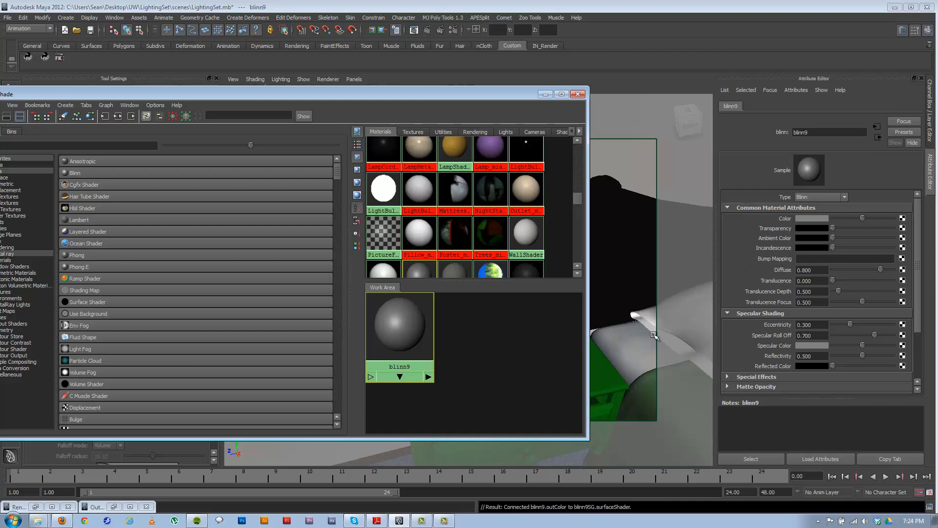
pyautogui.click(545, 94)
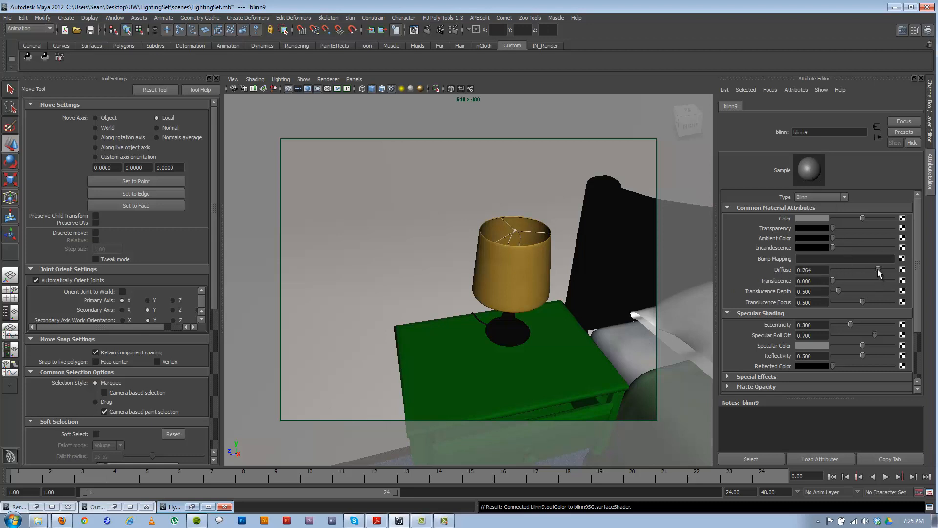
# Step: Set the Blinn's Diffuse to 0.8, Eccentricity to about 0.333 and Specular Roll Off to about 0.821, and lighten its Specular Color
pyautogui.moveTo(878, 269)
pyautogui.mouseDown()
pyautogui.moveTo(840, 270)
pyautogui.moveTo(902, 269)
pyautogui.moveTo(834, 272)
pyautogui.moveTo(874, 269)
pyautogui.mouseUp()
pyautogui.write('0.8')
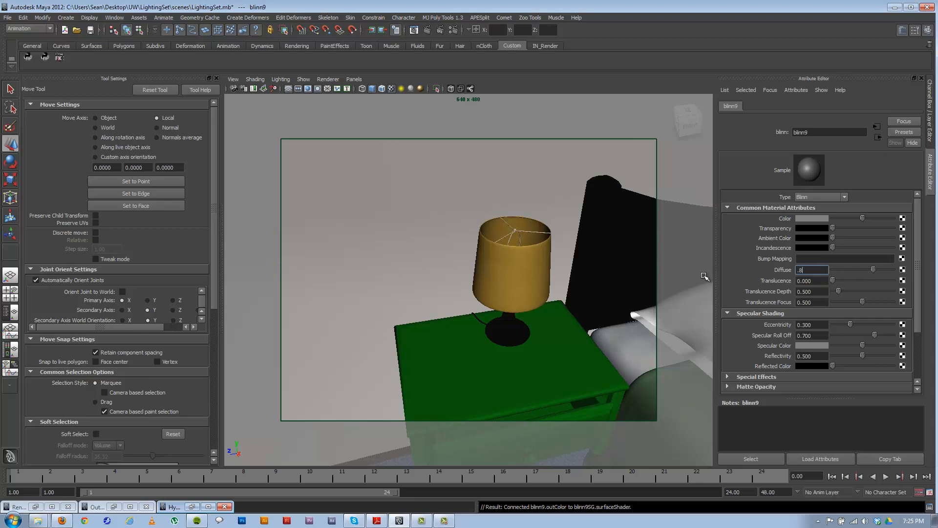
pyautogui.press('Return')
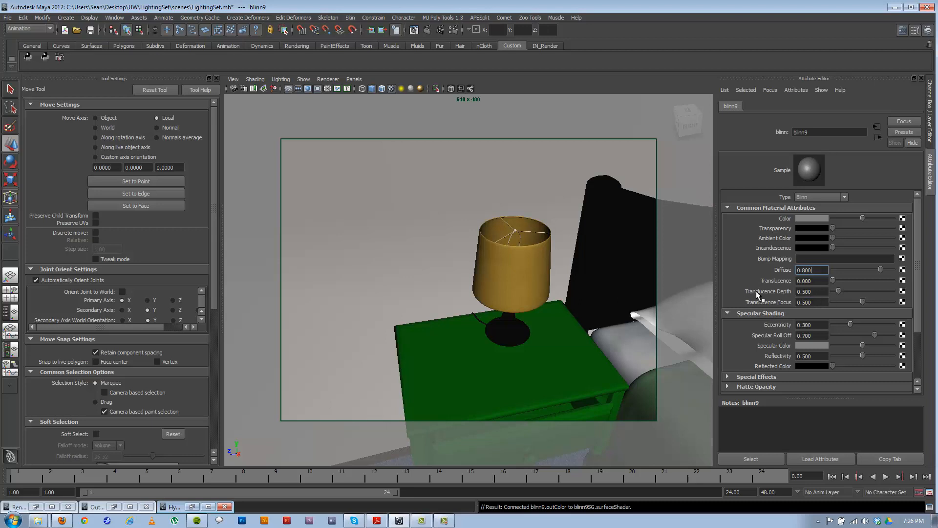
pyautogui.moveTo(918, 257); pyautogui.dragTo(915, 297)
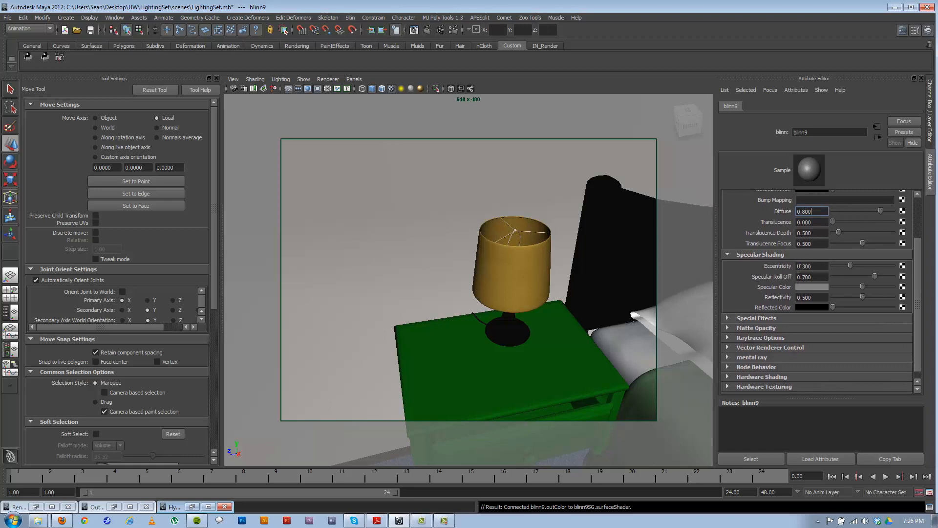
pyautogui.moveTo(855, 263); pyautogui.dragTo(873, 283)
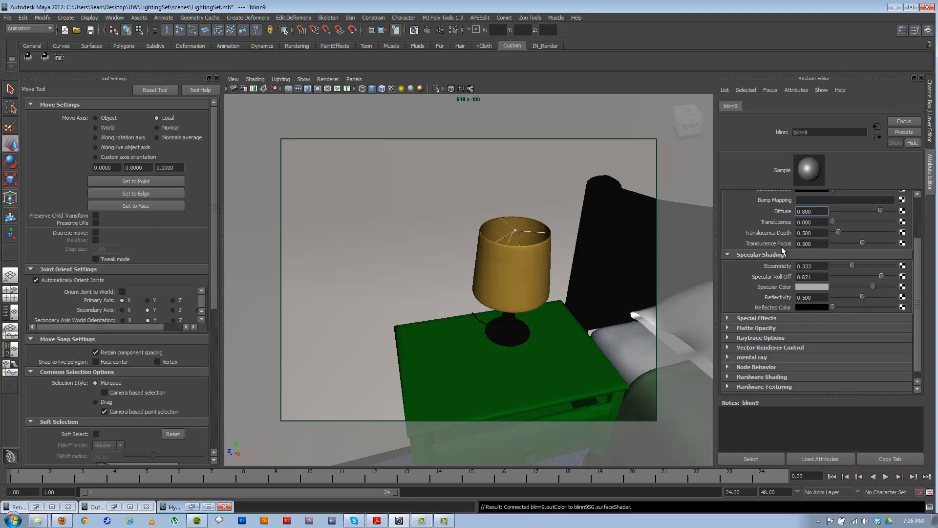
pyautogui.scroll(3, 784, 307)
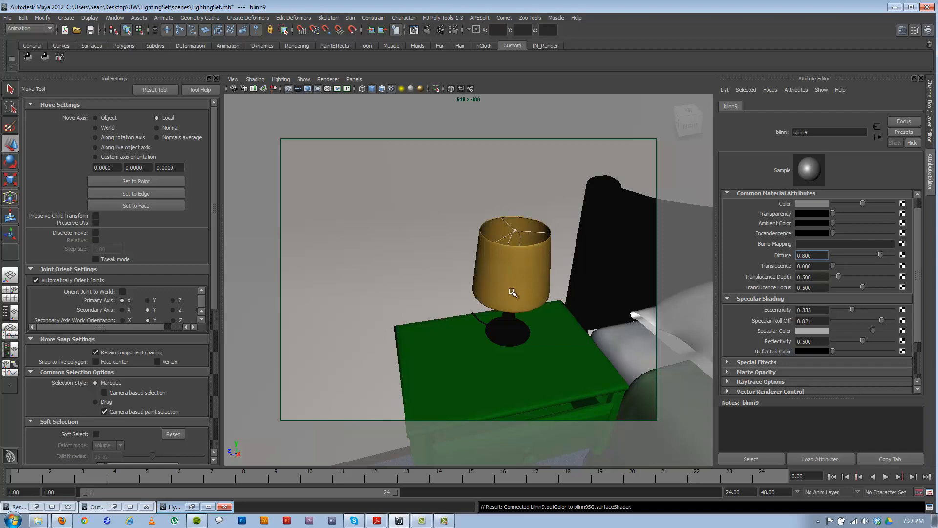
# Step: Pull the view back from the lamp to take in the whole bedroom with the seated character, bed and window
pyautogui.scroll(-5, 507, 298)
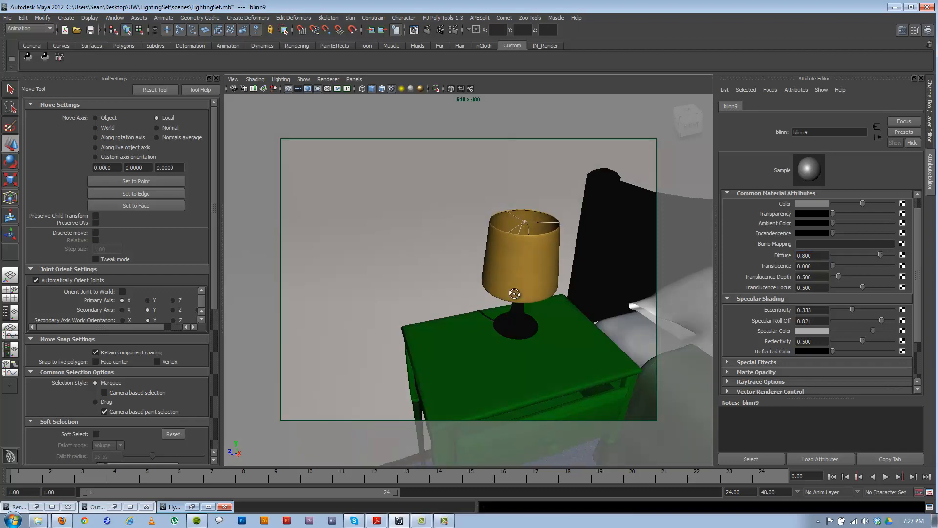
pyautogui.scroll(-2, 516, 303)
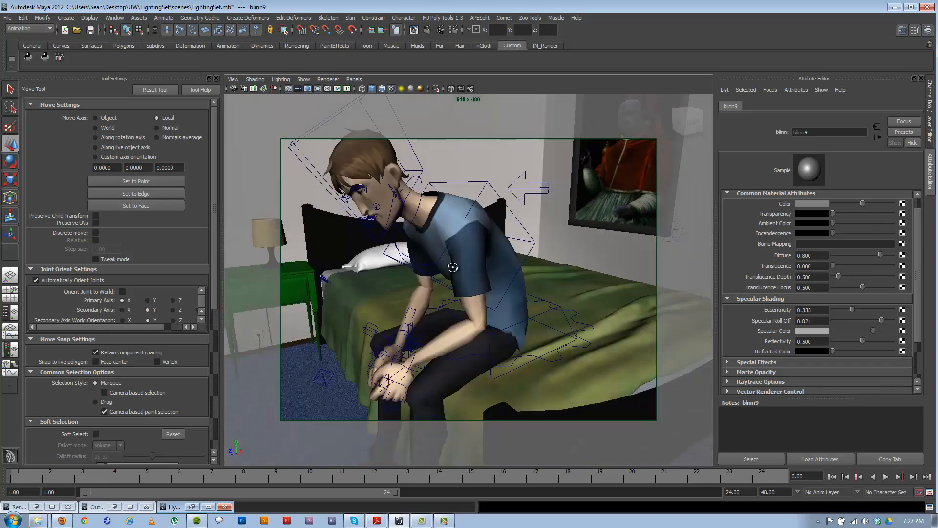
pyautogui.scroll(-6, 452, 268)
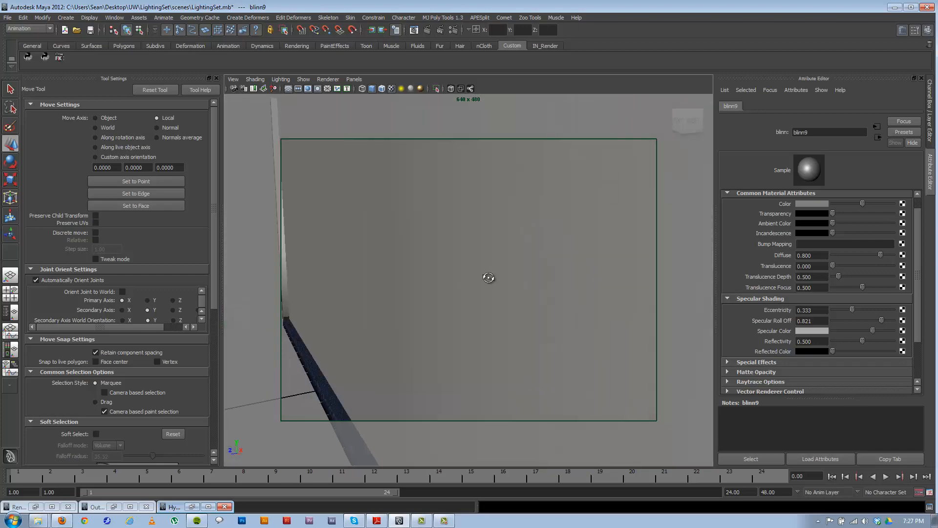
pyautogui.scroll(2, 509, 294)
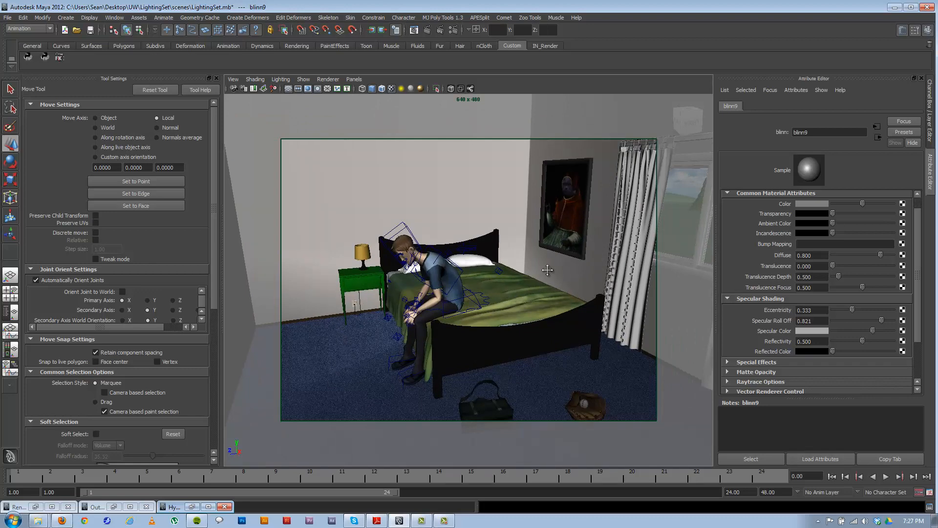
pyautogui.keyDown('alt'); pyautogui.moveTo(547, 270); pyautogui.dragTo(545, 272); pyautogui.keyUp('alt')
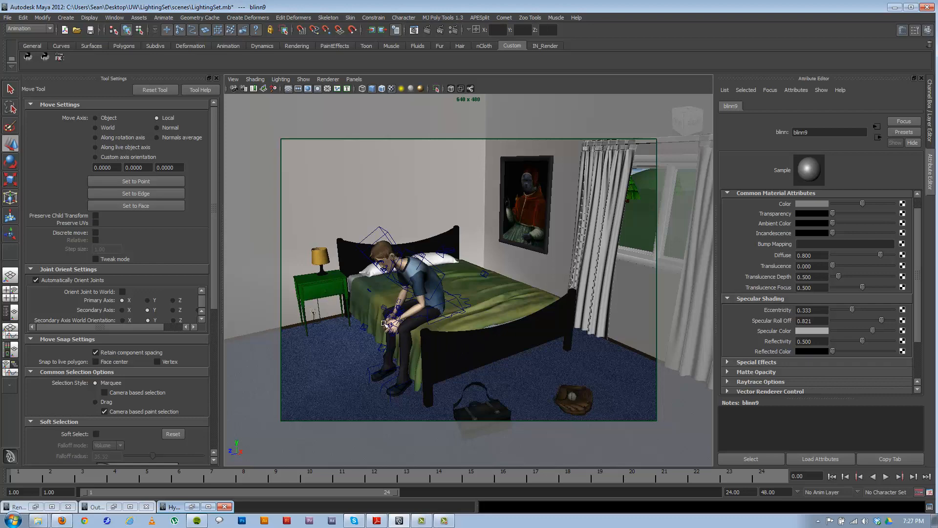
# Step: Dismiss the Render Settings, examine the ExampleImage render of the bedroom in the Render View, and close it
pyautogui.click(36, 508)
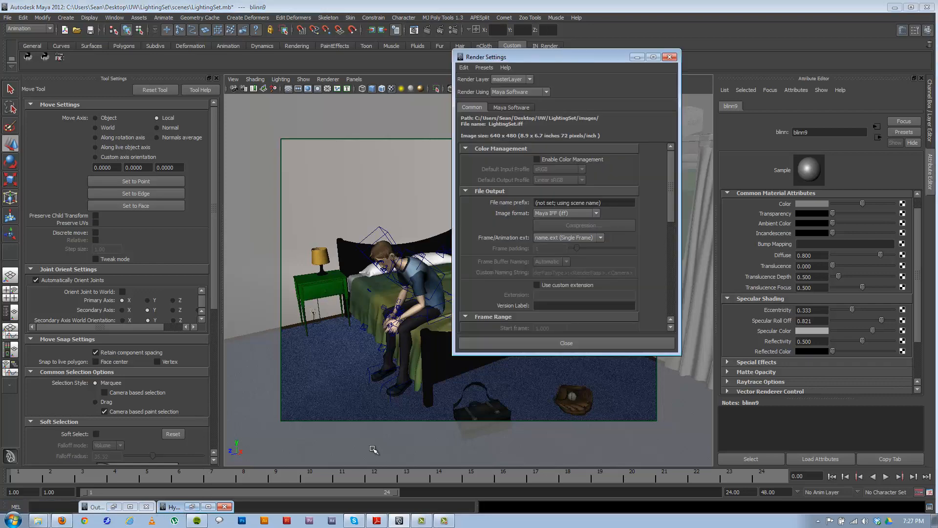
pyautogui.click(669, 57)
pyautogui.click(414, 31)
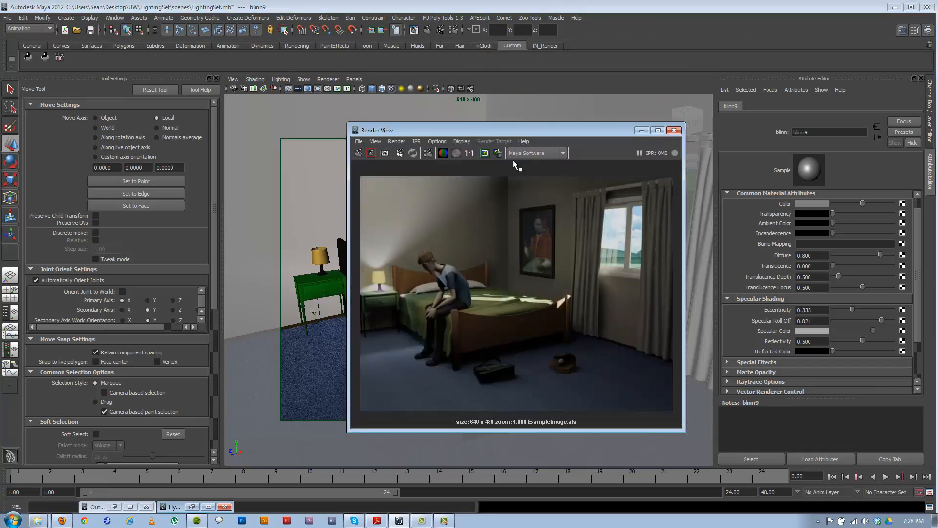
pyautogui.moveTo(506, 130); pyautogui.dragTo(667, 113)
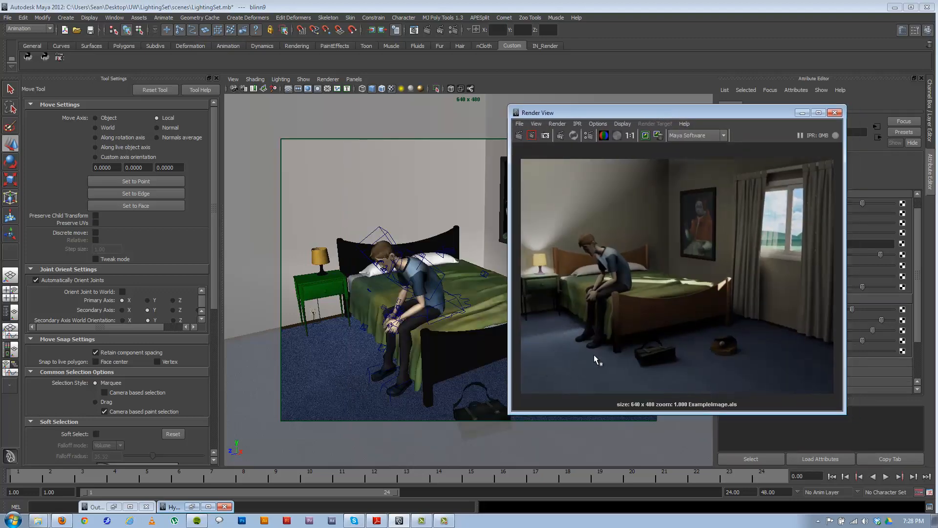
pyautogui.click(836, 113)
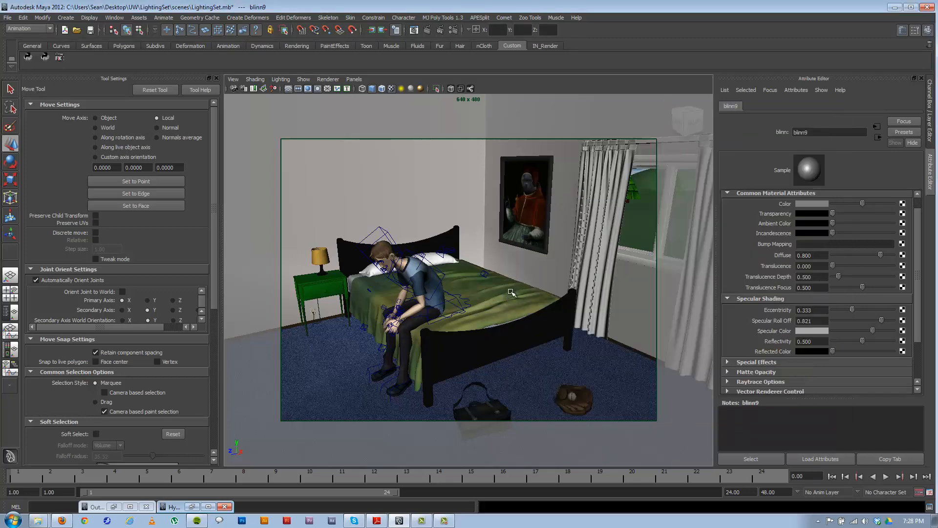
# Step: Step back through previous camera views and reframe the bedroom with the bed, character, window and floor props visible
pyautogui.press('[')
pyautogui.press('[')
pyautogui.press('[')
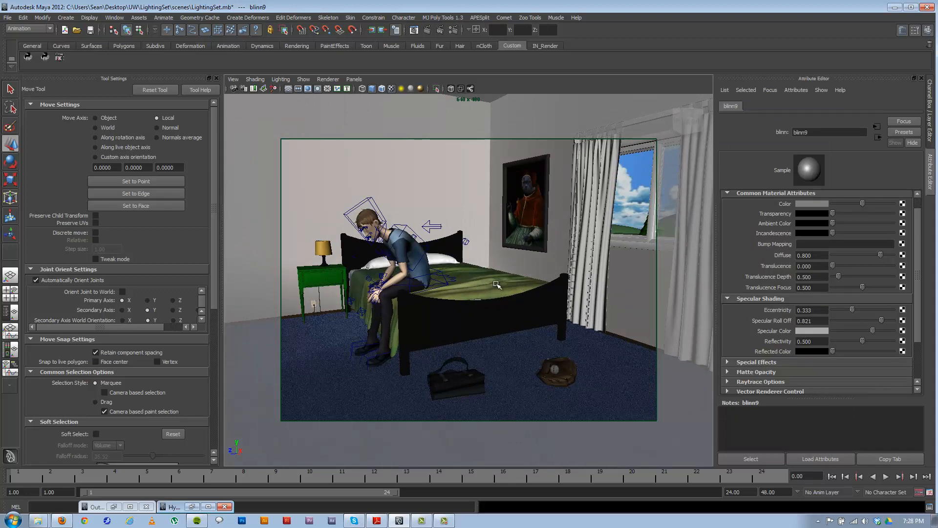
pyautogui.keyDown('alt'); pyautogui.moveTo(484, 292); pyautogui.dragTo(491, 299, button='middle'); pyautogui.keyUp('alt')
pyautogui.keyDown('alt'); pyautogui.moveTo(490, 299); pyautogui.dragTo(483, 302); pyautogui.keyUp('alt')
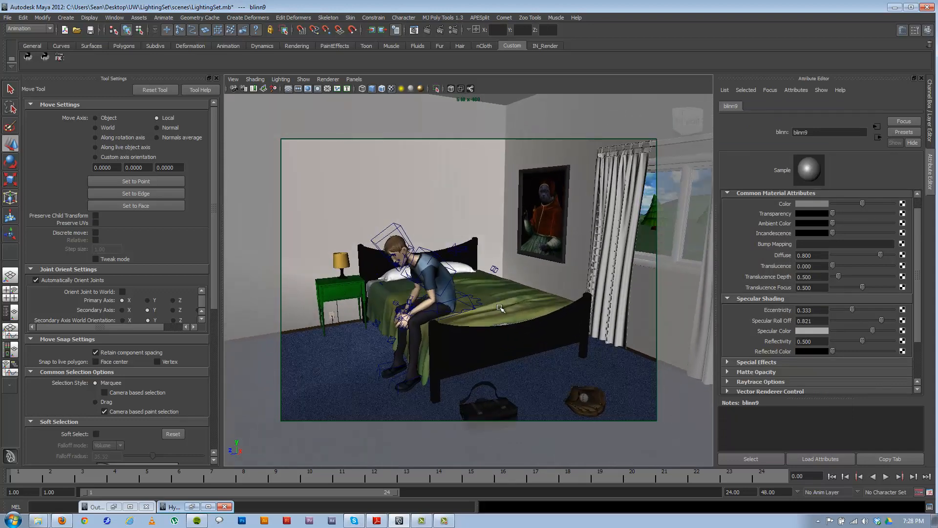
pyautogui.keyDown('alt'); pyautogui.moveTo(499, 306); pyautogui.dragTo(488, 301, button='middle'); pyautogui.keyUp('alt')
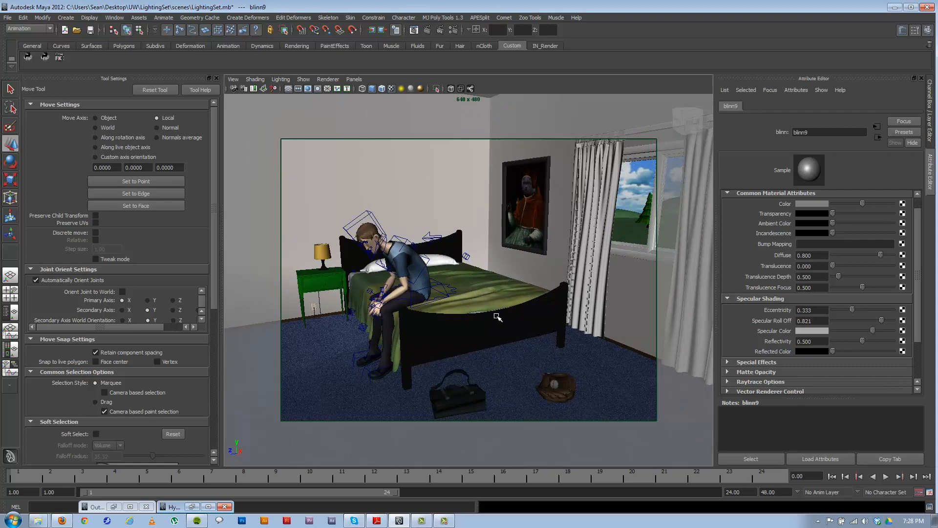
# Step: Restore the Hypershade and compare the node types offered under Maya Utilities, Maya Surface and mental ray
pyautogui.click(192, 507)
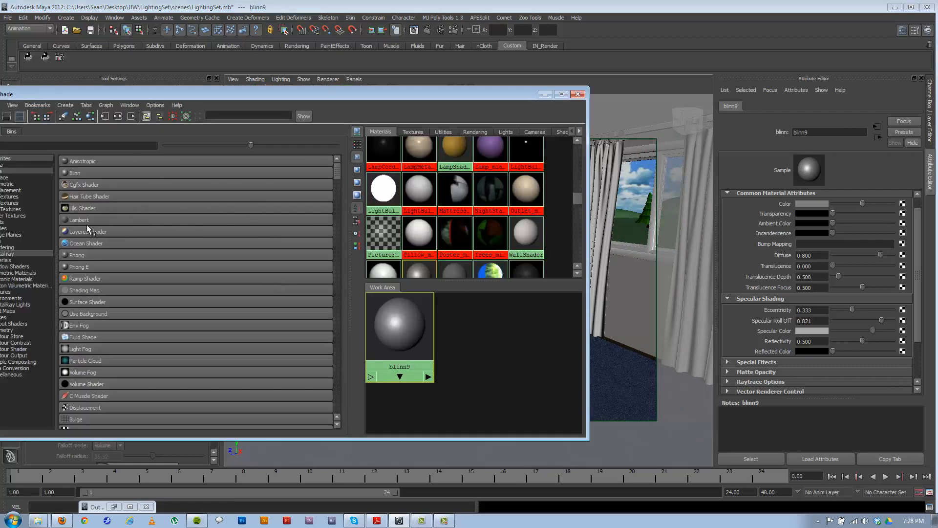
pyautogui.moveTo(173, 93); pyautogui.dragTo(289, 86)
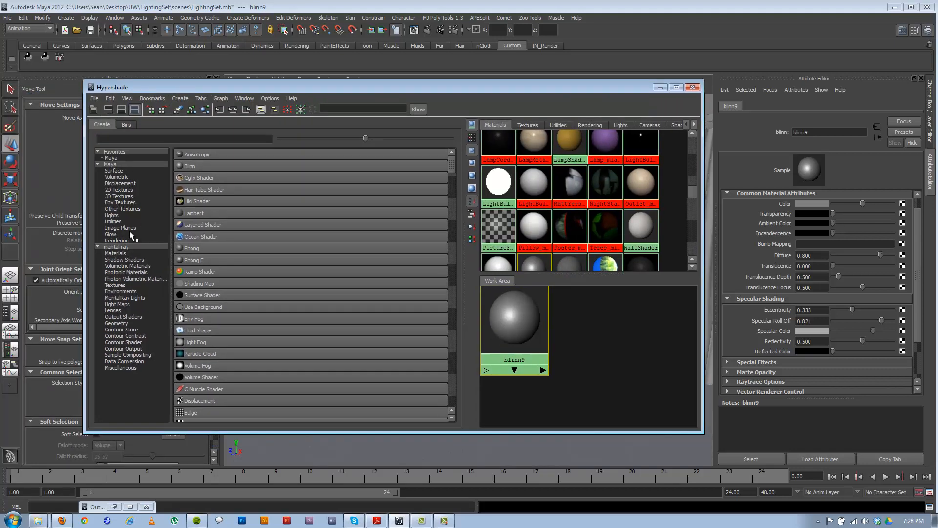
pyautogui.click(116, 223)
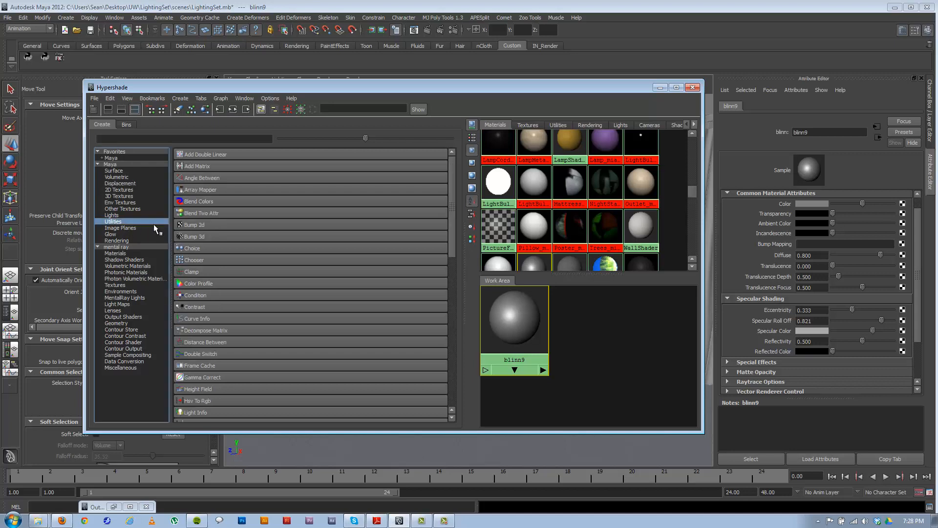
pyautogui.click(114, 170)
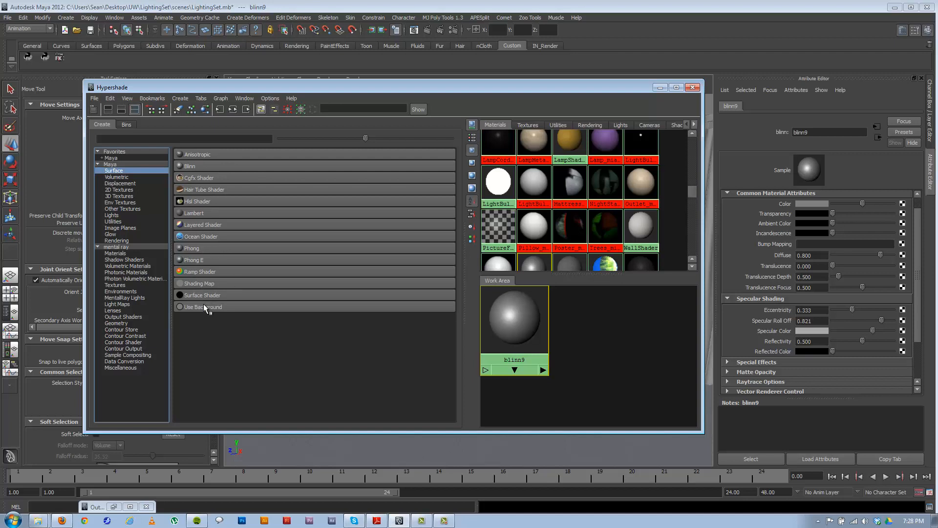
pyautogui.click(118, 253)
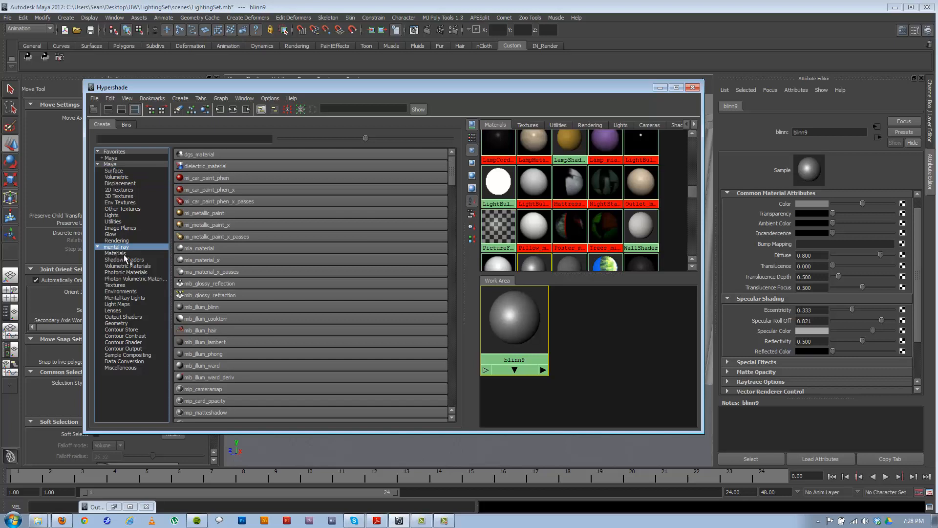
# Step: Open the Render Settings beside the Hypershade and set the renderer to mental ray
pyautogui.click(454, 31)
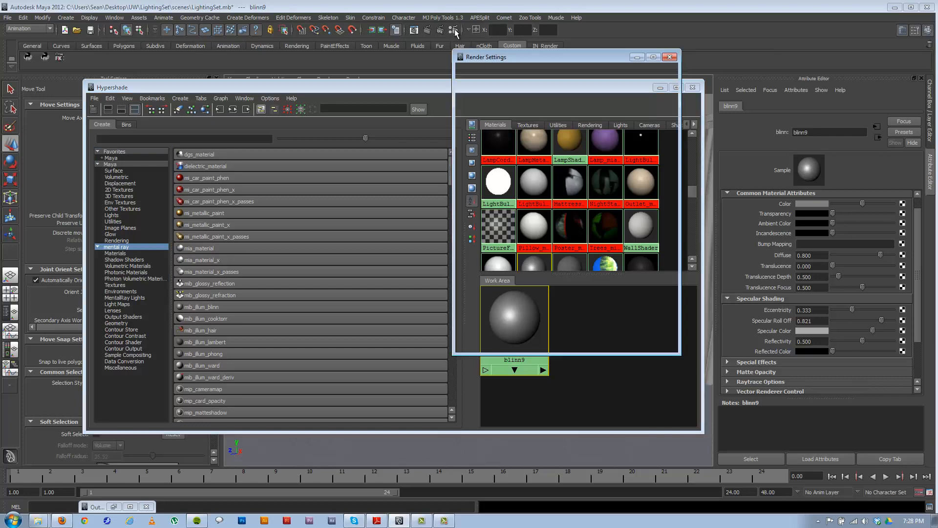
pyautogui.moveTo(569, 56); pyautogui.dragTo(741, 40)
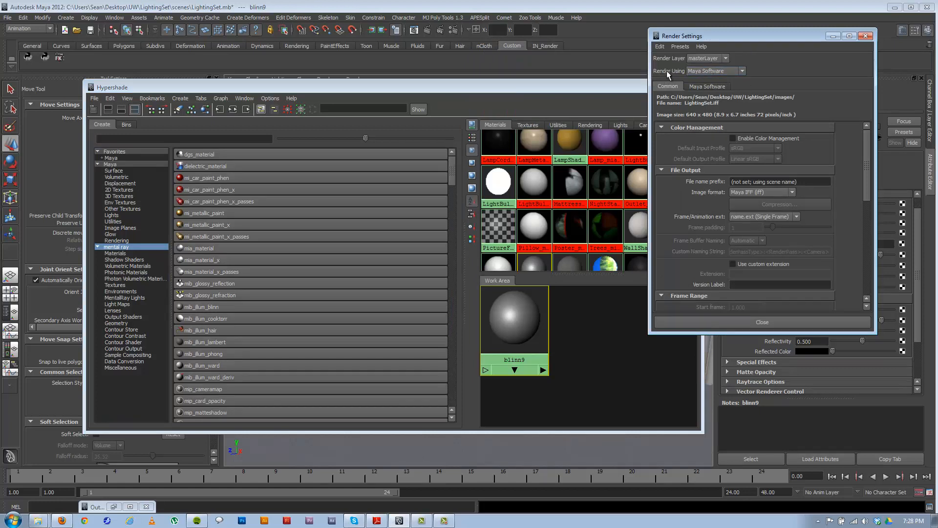
pyautogui.click(718, 72)
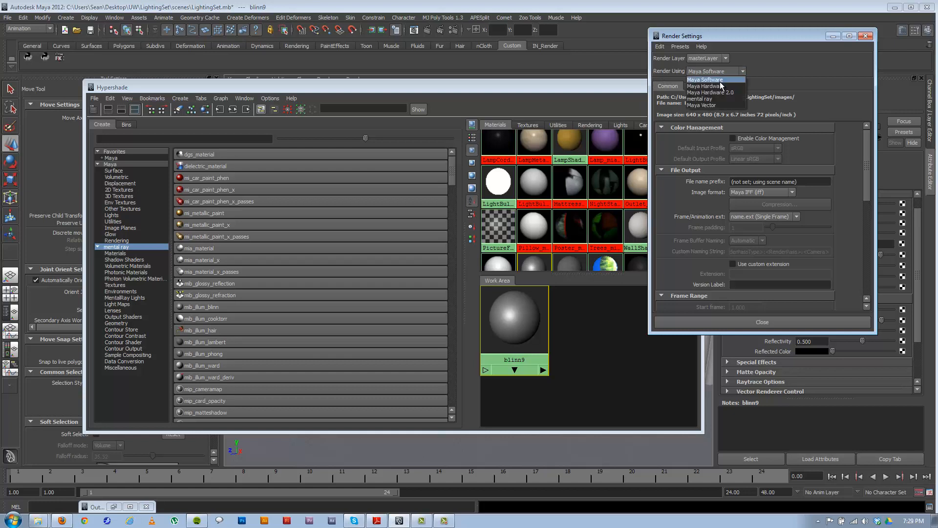
pyautogui.click(711, 99)
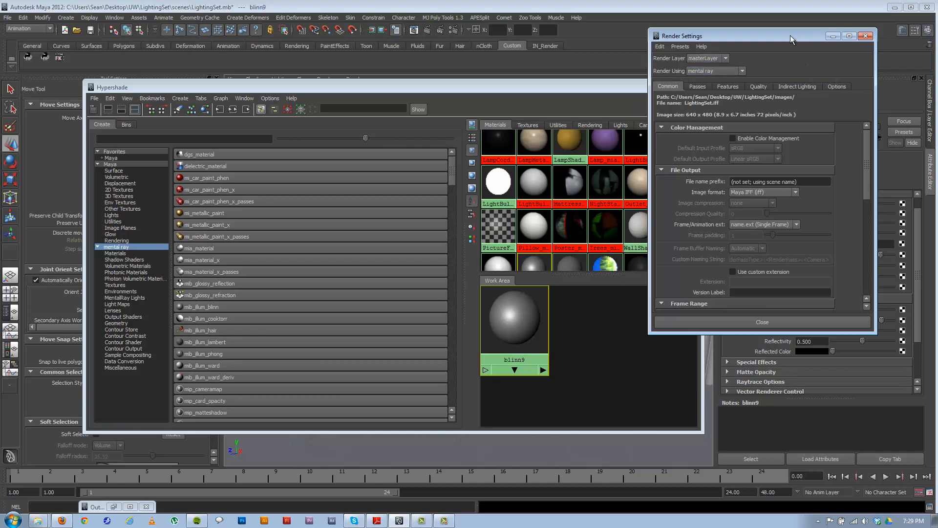
# Step: Put the Render Settings aside, browse the existing scene materials, and create and select a mental ray mia_material_x in the Hypershade
pyautogui.moveTo(791, 35); pyautogui.dragTo(727, 47)
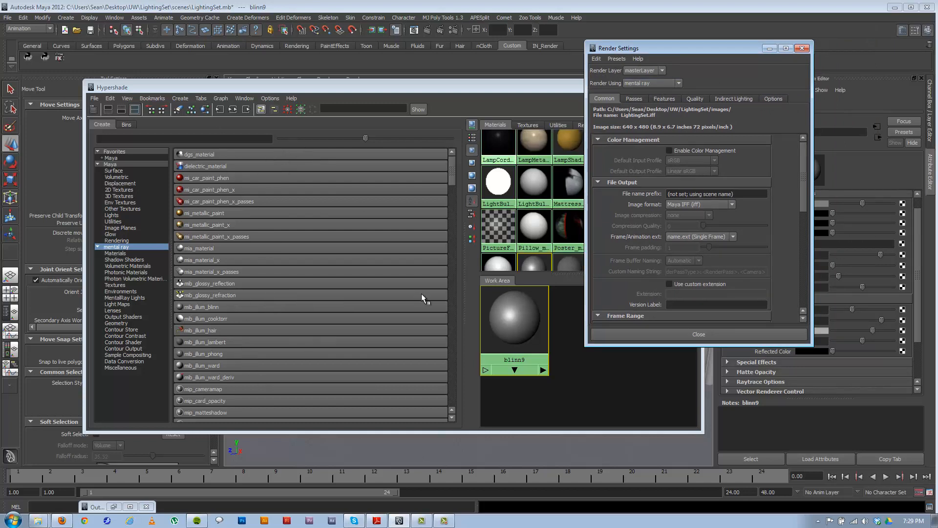
pyautogui.click(804, 50)
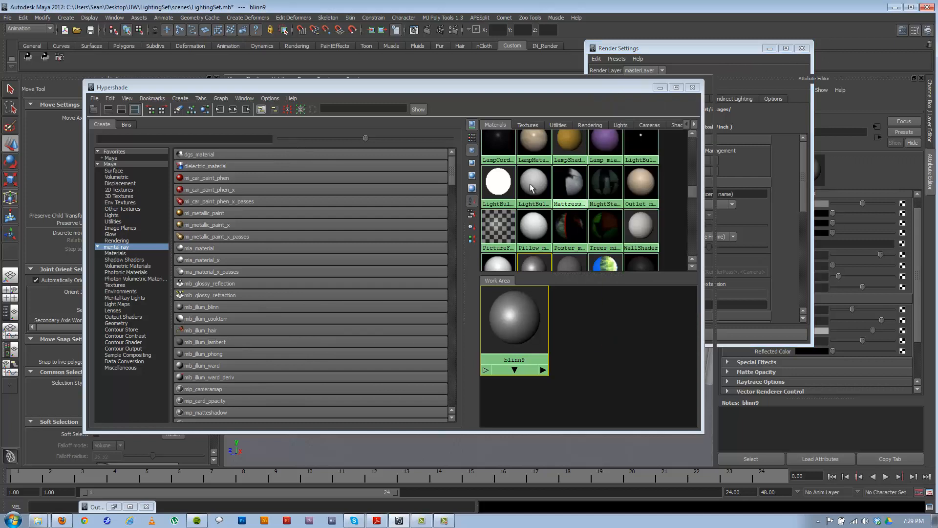
pyautogui.moveTo(693, 197); pyautogui.dragTo(695, 142)
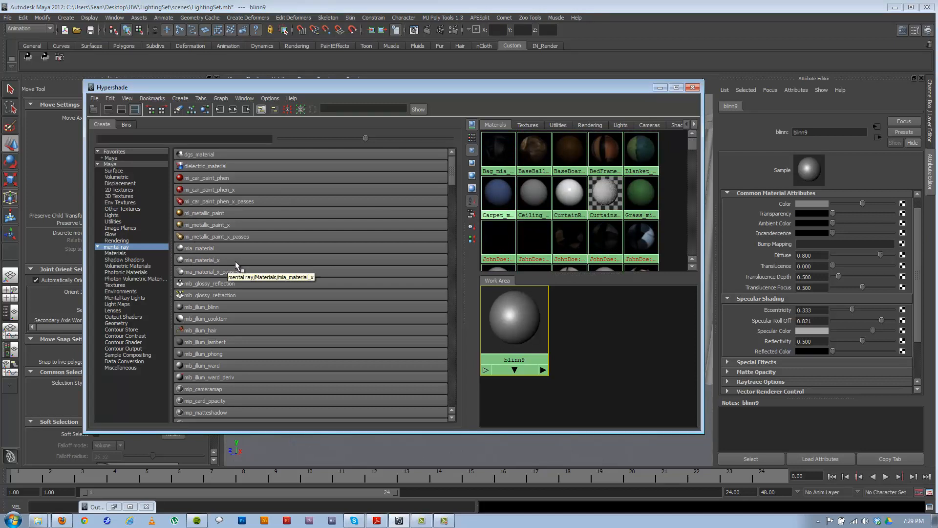
pyautogui.click(204, 259)
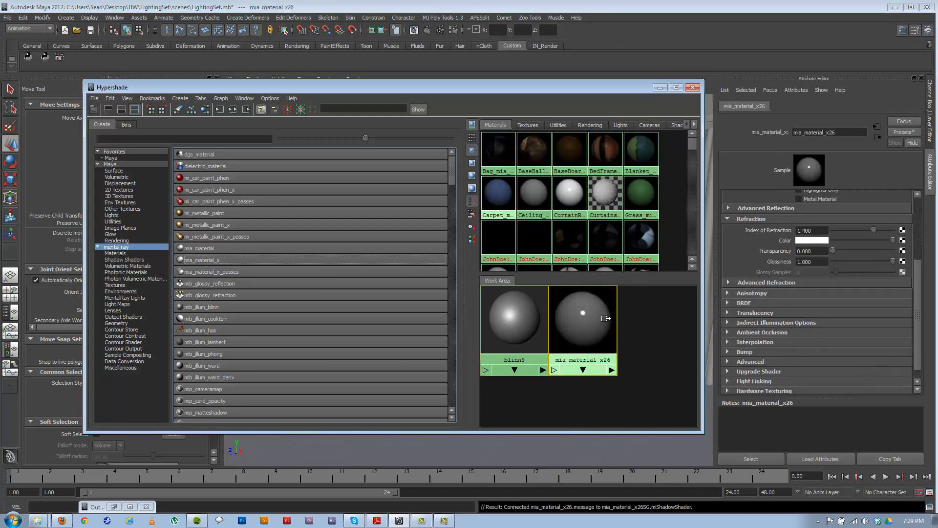
pyautogui.click(588, 319)
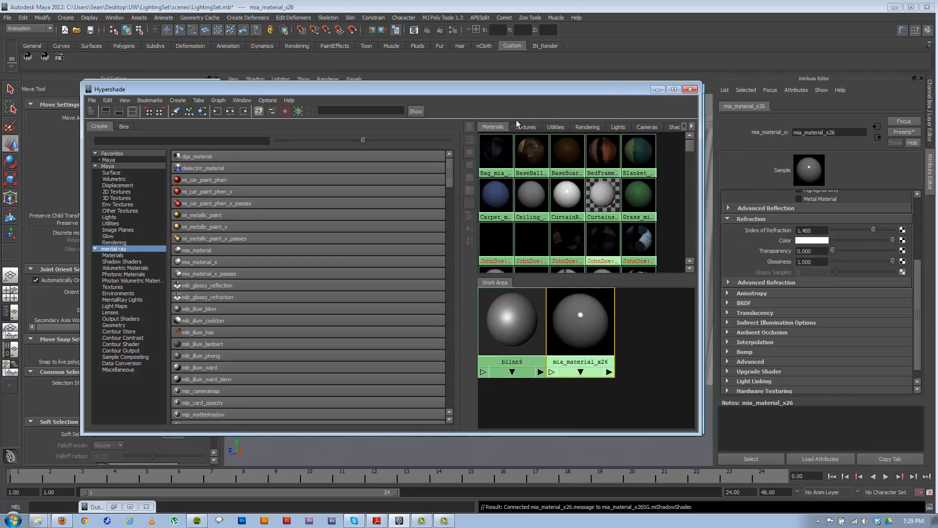
# Step: Reposition the Hypershade to view the bedroom, and keep the new mia_material_x selected with its attributes in view
pyautogui.moveTo(612, 88); pyautogui.dragTo(572, 136)
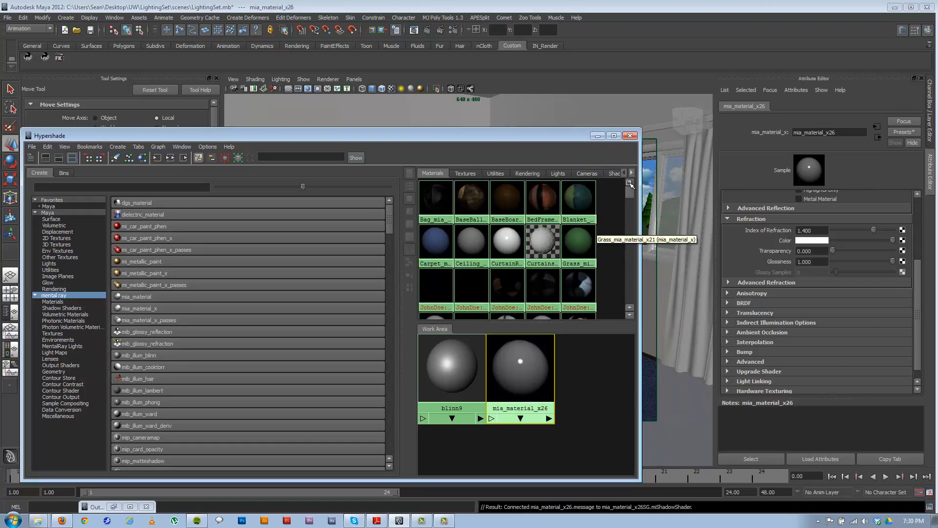
pyautogui.moveTo(562, 133); pyautogui.dragTo(586, 301)
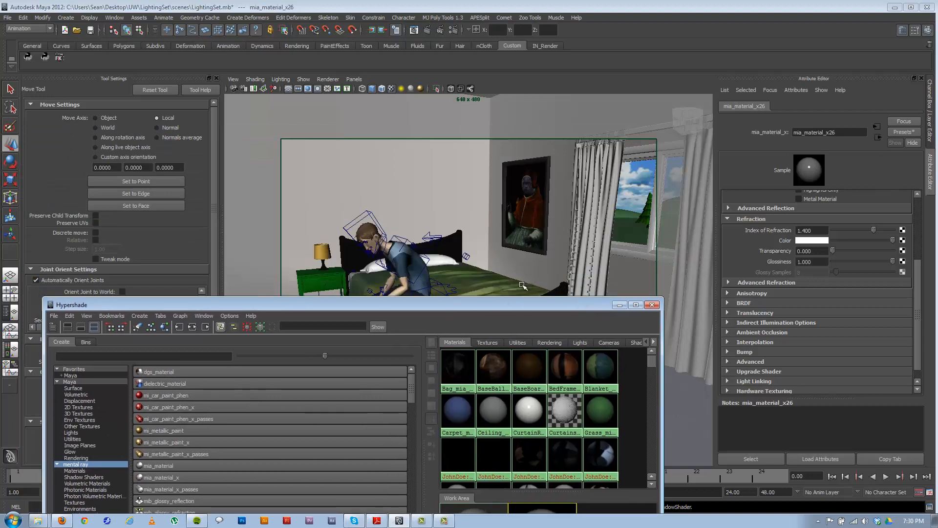
pyautogui.moveTo(544, 304); pyautogui.dragTo(501, 171)
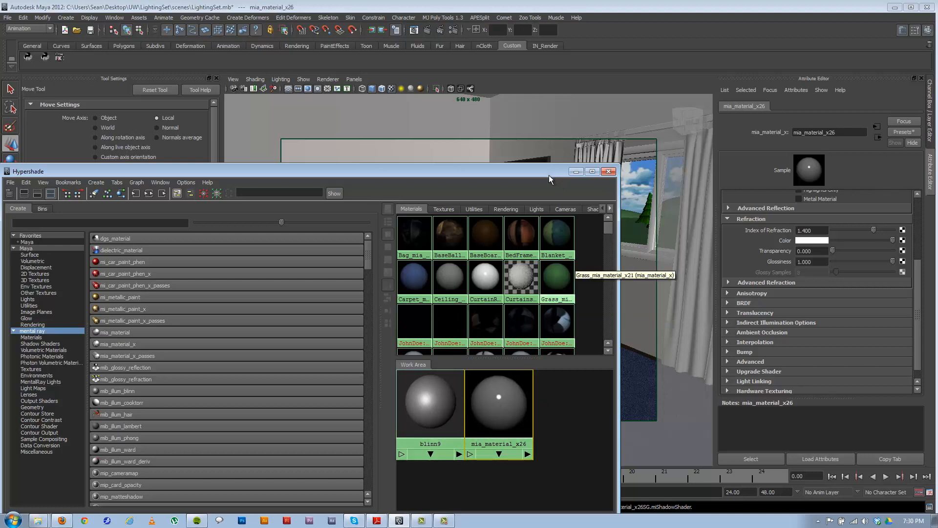
pyautogui.moveTo(550, 175); pyautogui.dragTo(551, 118)
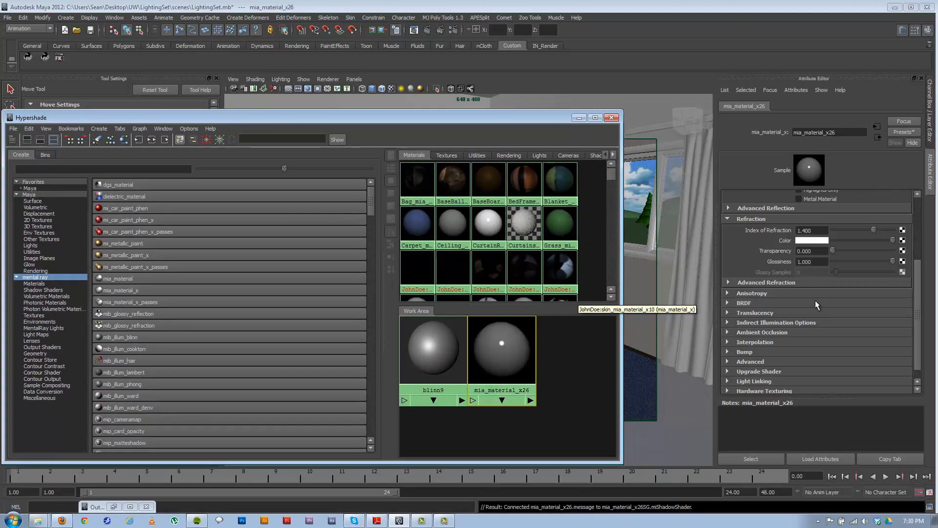
pyautogui.click(549, 357)
pyautogui.click(502, 353)
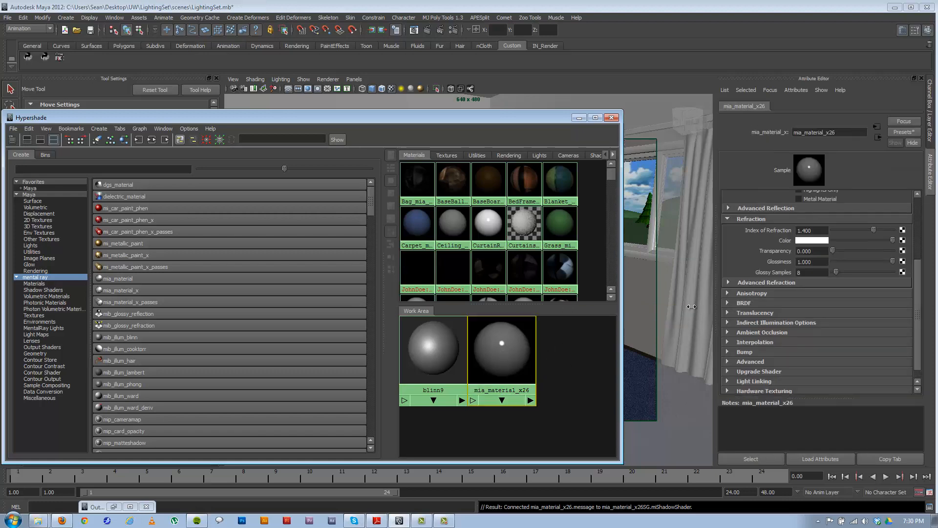
pyautogui.moveTo(550, 121); pyautogui.dragTo(515, 113)
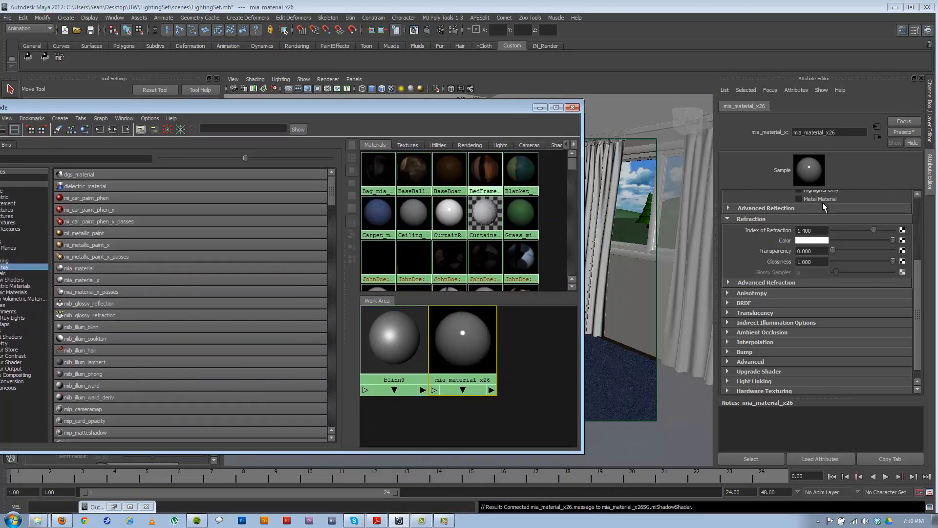
# Step: Try the new mia_material_x with a black reflection color, reflectivity 0 and glossiness 0.150
pyautogui.moveTo(917, 268); pyautogui.dragTo(867, 208)
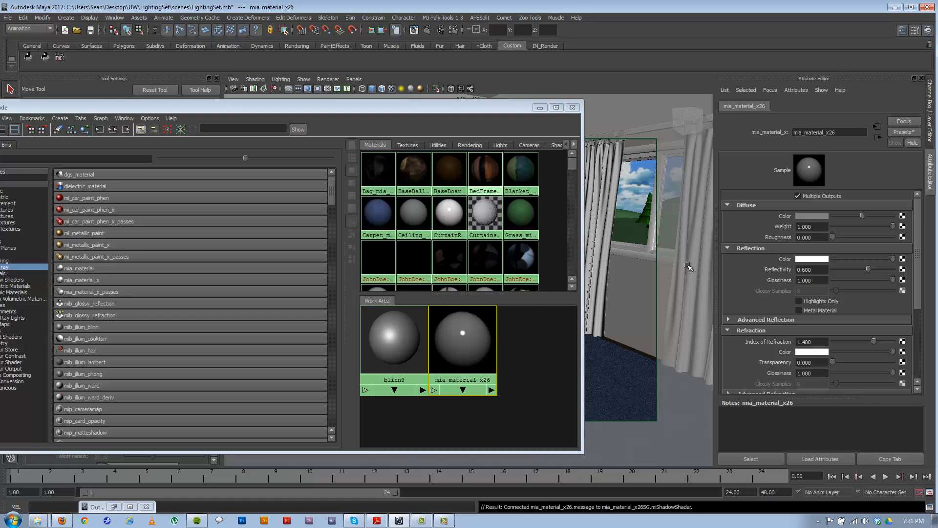
pyautogui.moveTo(874, 260); pyautogui.dragTo(847, 280)
pyautogui.click(848, 269)
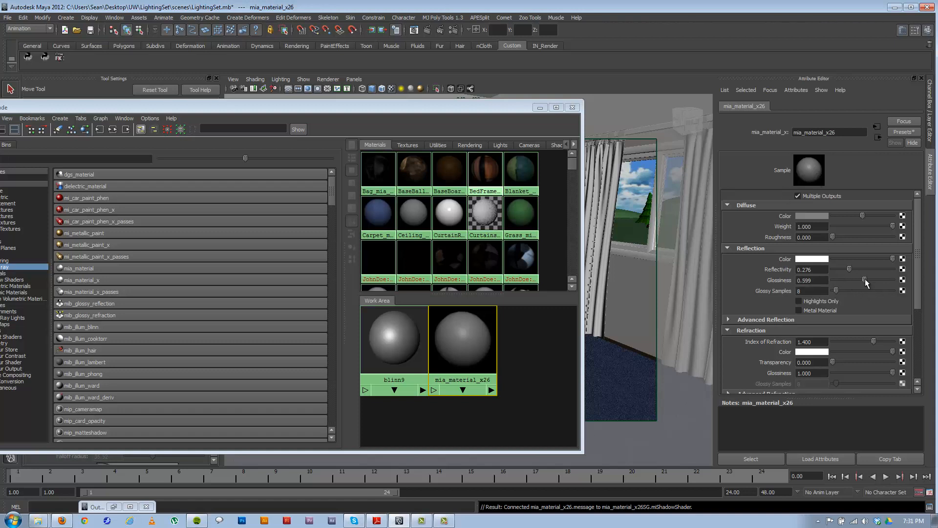
pyautogui.moveTo(865, 280); pyautogui.dragTo(840, 259)
pyautogui.click(841, 269)
pyautogui.click(845, 279)
pyautogui.click(837, 258)
pyautogui.moveTo(841, 270); pyautogui.dragTo(833, 268)
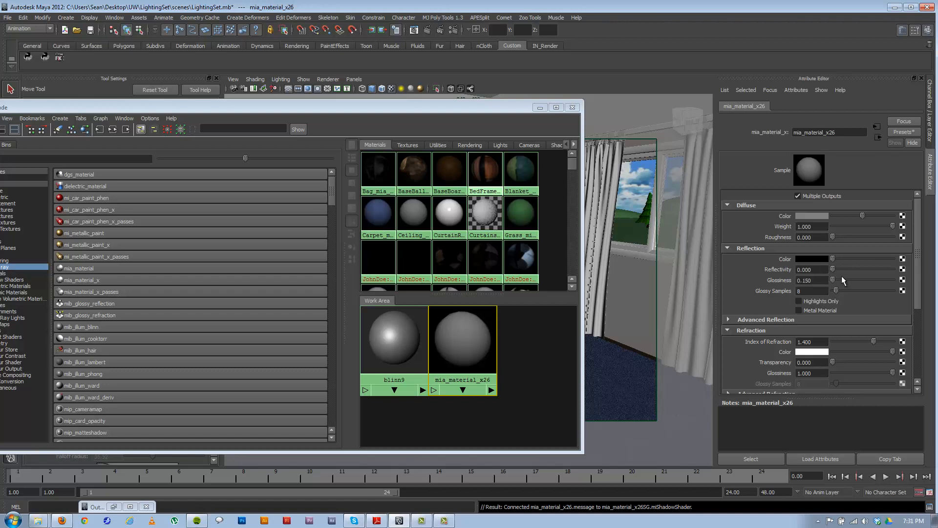
# Step: Set the material's reflection color to mid-grey, reflectivity to 0.512 and glossiness to 0.634, leaving Highlights Only off
pyautogui.click(844, 279)
pyautogui.click(861, 259)
pyautogui.click(880, 280)
pyautogui.moveTo(871, 269); pyautogui.dragTo(889, 270)
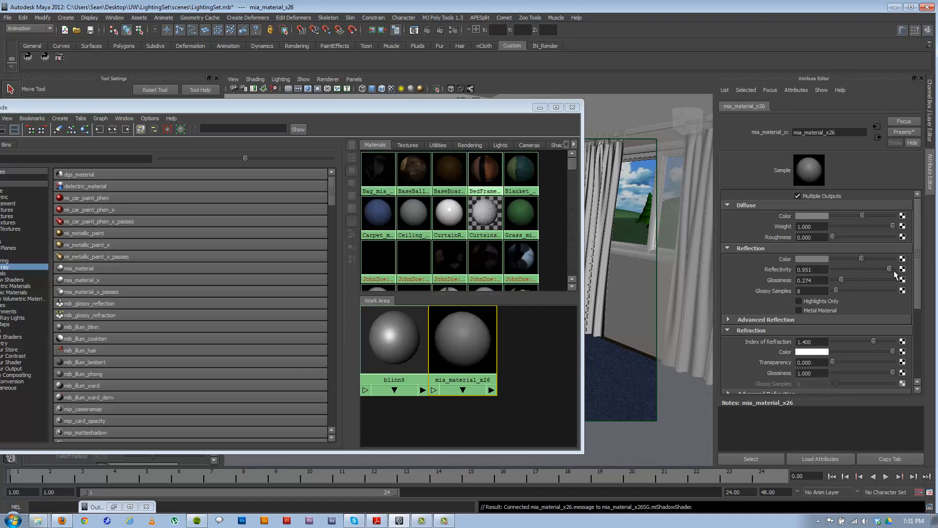
pyautogui.click(847, 269)
pyautogui.moveTo(916, 262); pyautogui.dragTo(917, 259)
pyautogui.moveTo(858, 270); pyautogui.dragTo(863, 270)
pyautogui.click(867, 279)
pyautogui.click(821, 302)
pyautogui.click(826, 301)
# Step: Set the index of refraction of the mia_material_x to 1.382
pyautogui.moveTo(919, 253); pyautogui.dragTo(913, 280)
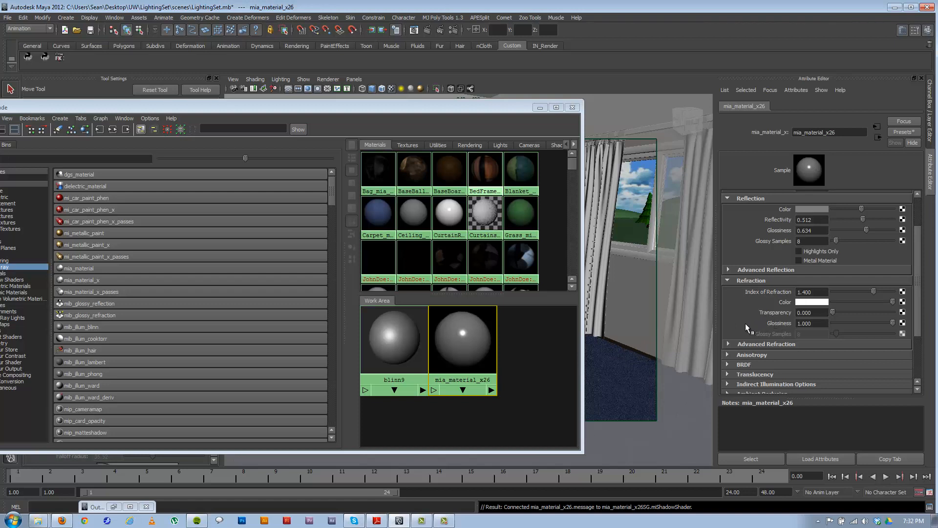
pyautogui.doubleClick(792, 292)
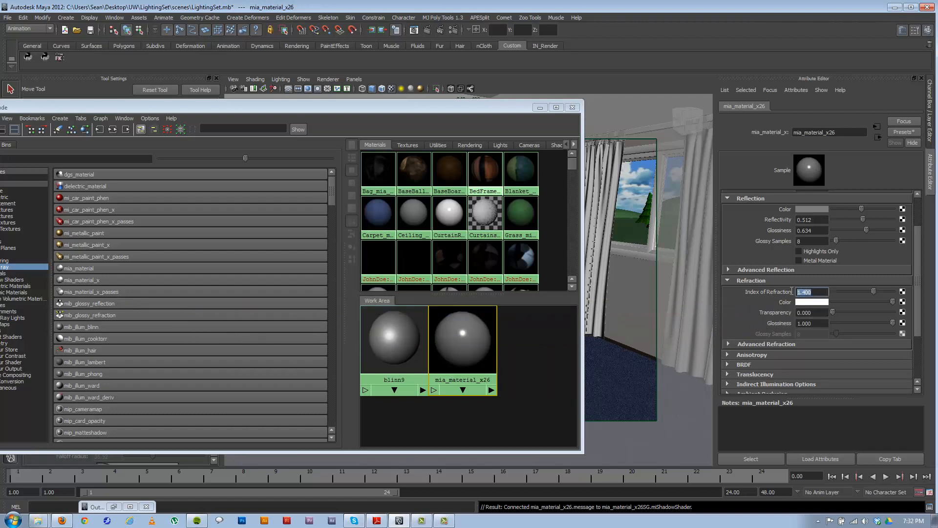
pyautogui.click(860, 290)
pyautogui.doubleClick(813, 292)
# Step: Examine the material's Ambient Occlusion settings with the Hypershade minimized, and collapse them without enabling the option
pyautogui.moveTo(217, 108); pyautogui.dragTo(274, 106)
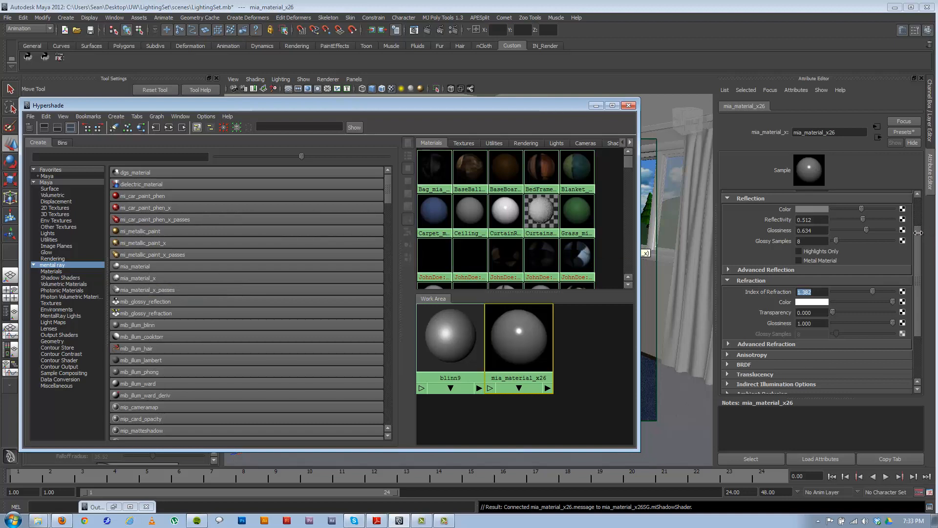
pyautogui.moveTo(918, 233); pyautogui.dragTo(917, 277)
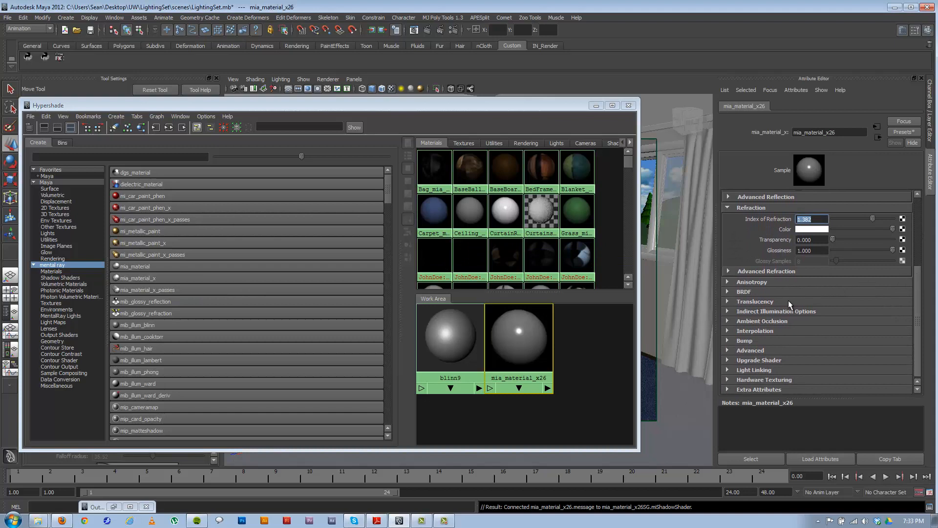
pyautogui.click(744, 320)
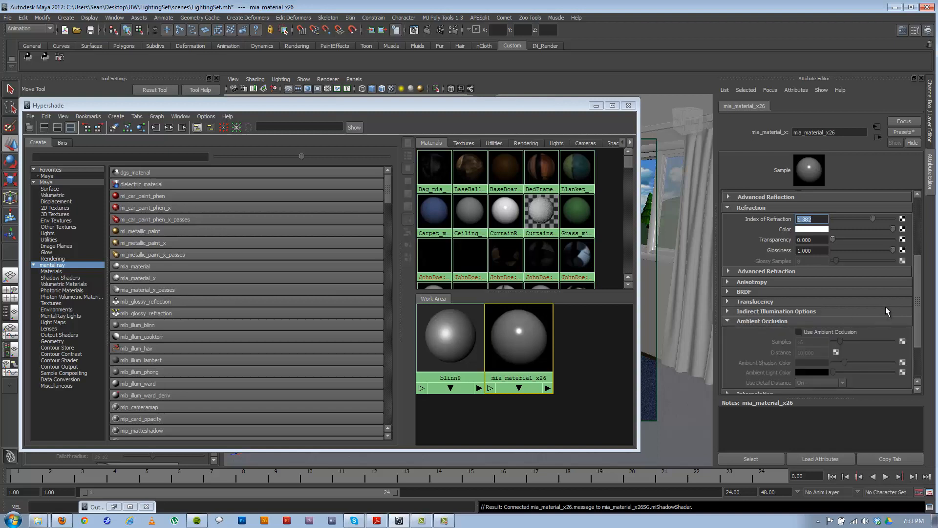
pyautogui.moveTo(920, 273); pyautogui.dragTo(852, 288)
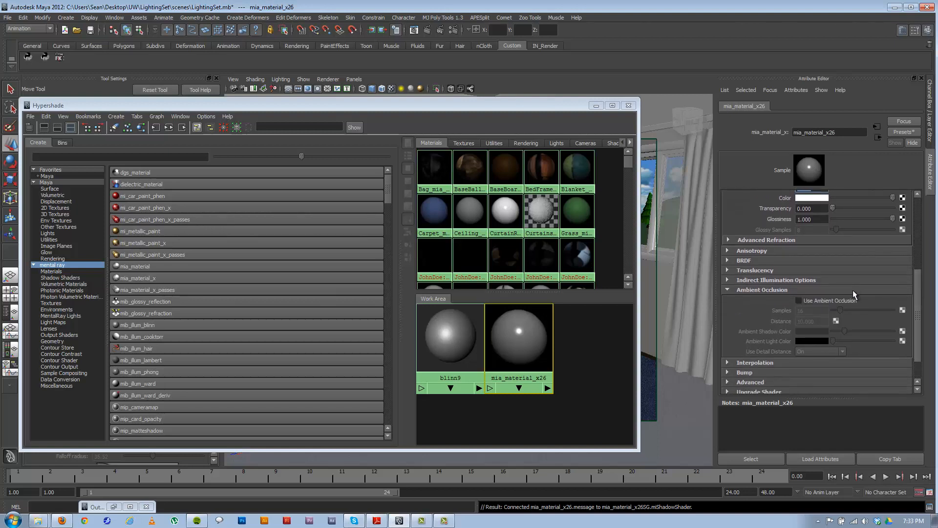
pyautogui.click(596, 106)
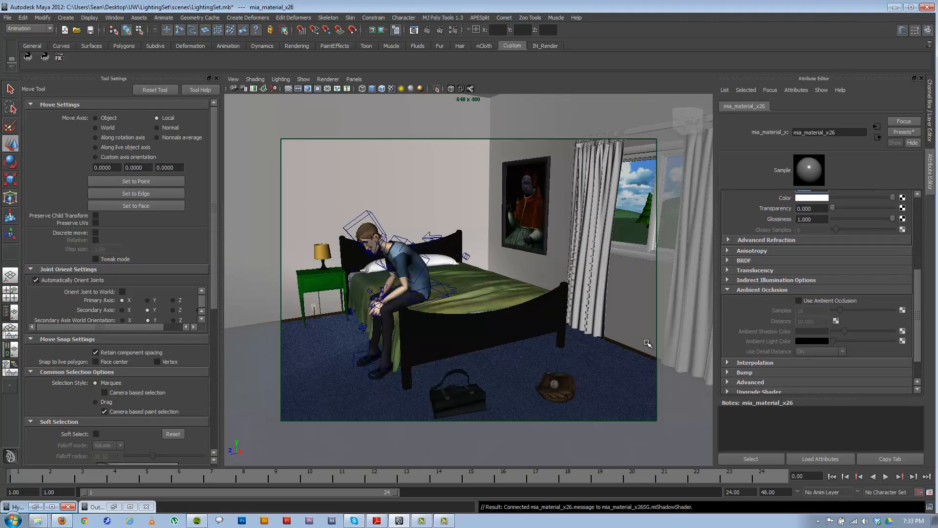
pyautogui.click(838, 300)
pyautogui.scroll(-2, 916, 288)
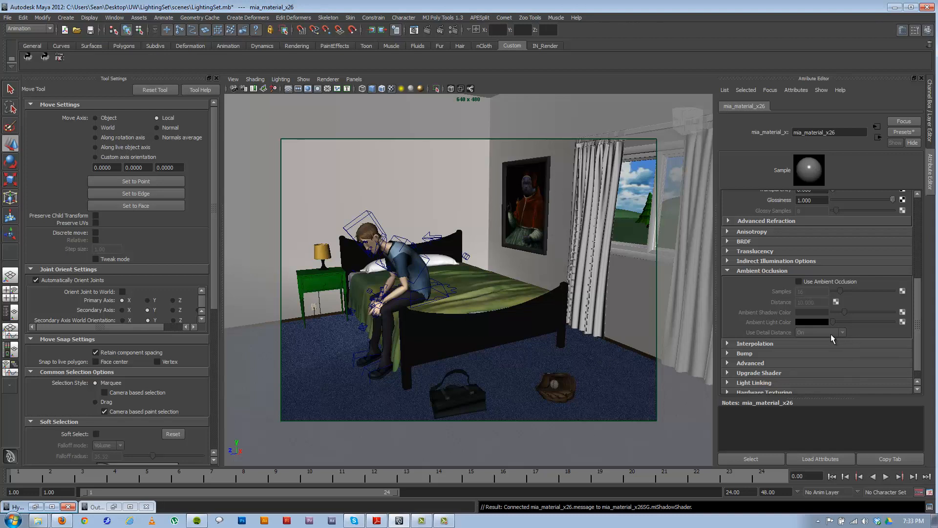
pyautogui.click(730, 271)
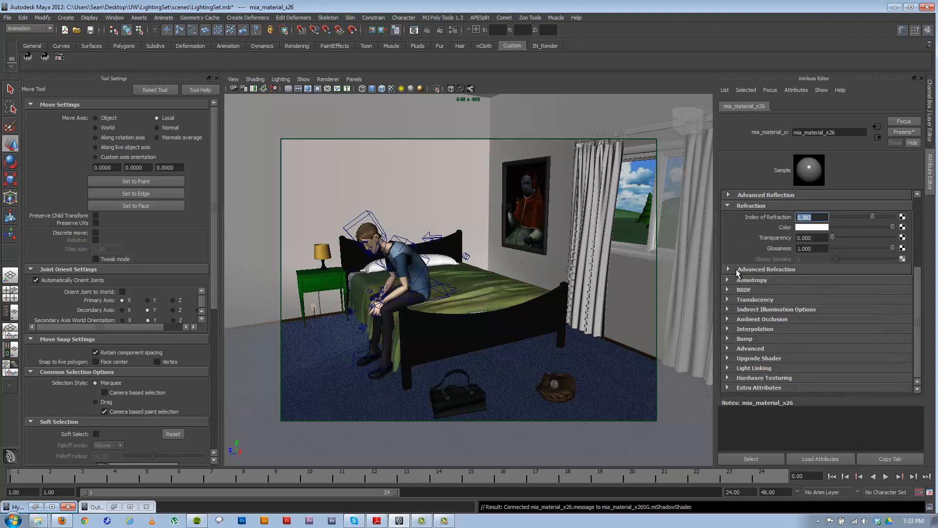
# Step: Examine the Bump, Anisotropy and Indirect Illumination Options of the material and return to its Diffuse and Reflection settings
pyautogui.click(729, 338)
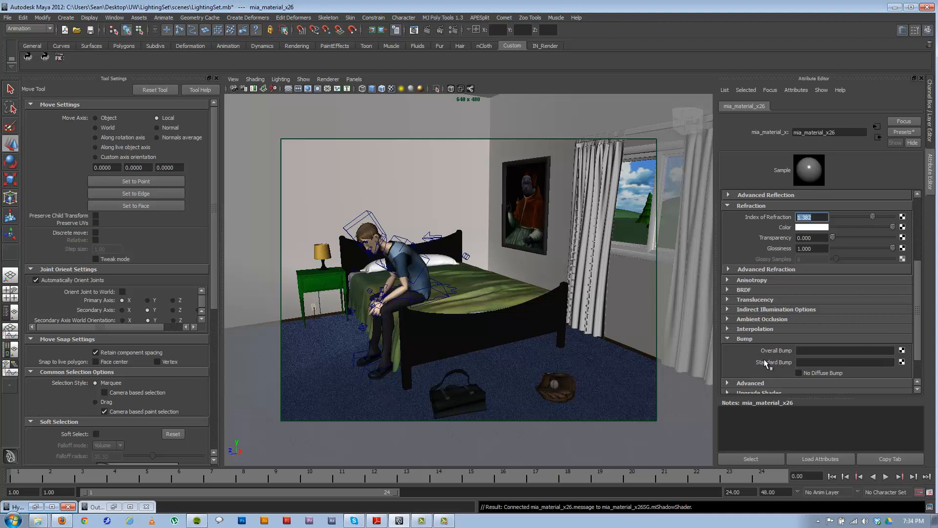
pyautogui.click(730, 340)
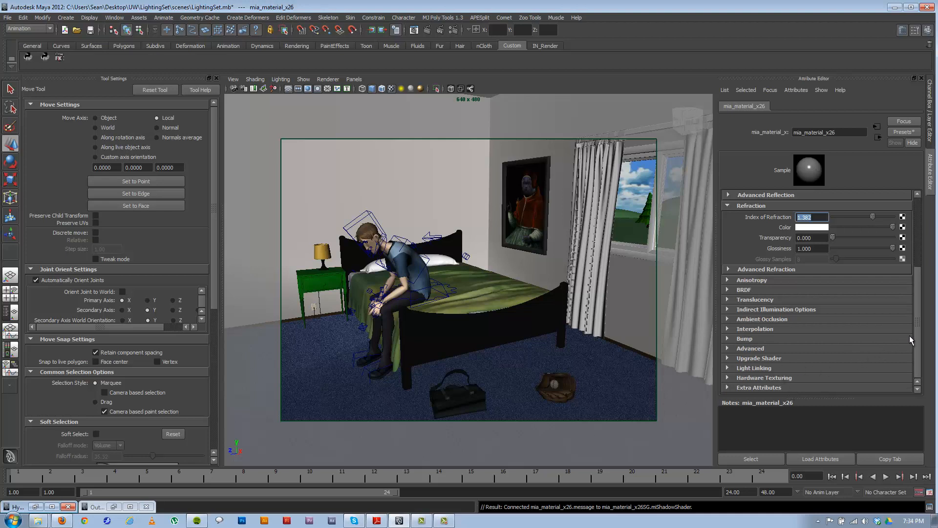
pyautogui.click(728, 280)
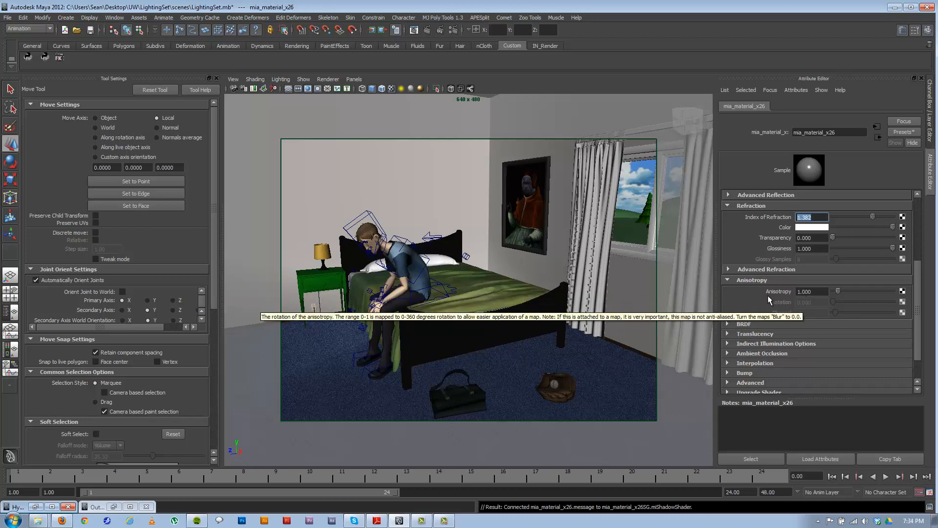
pyautogui.click(729, 279)
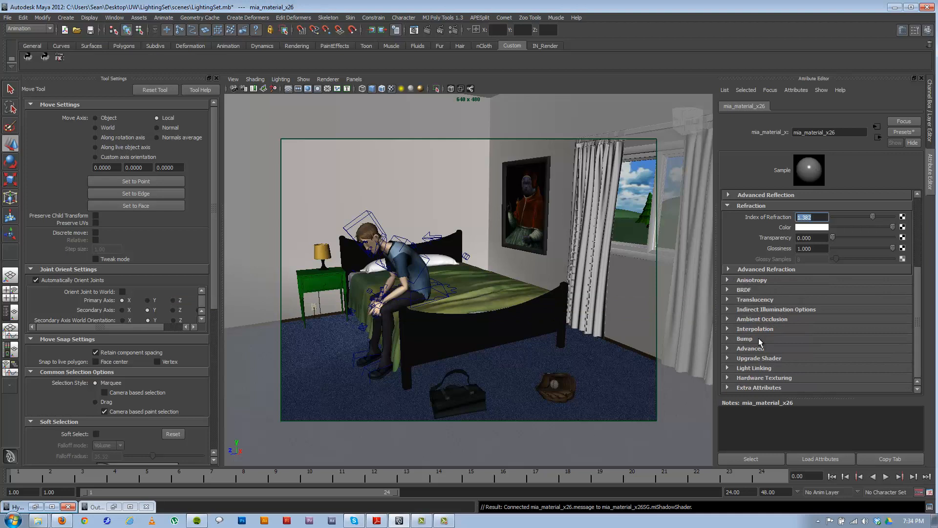
pyautogui.moveTo(918, 324); pyautogui.dragTo(918, 321)
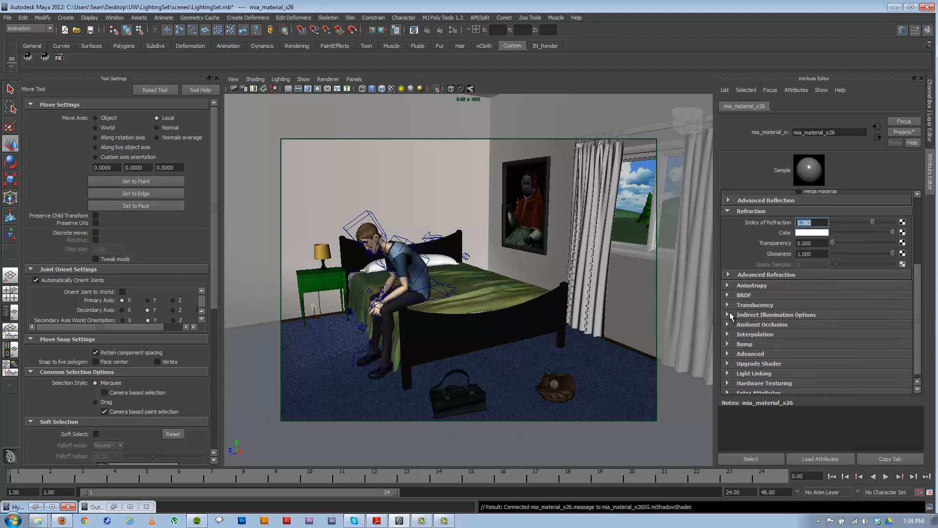
pyautogui.click(728, 315)
pyautogui.click(729, 315)
pyautogui.moveTo(915, 296); pyautogui.dragTo(917, 226)
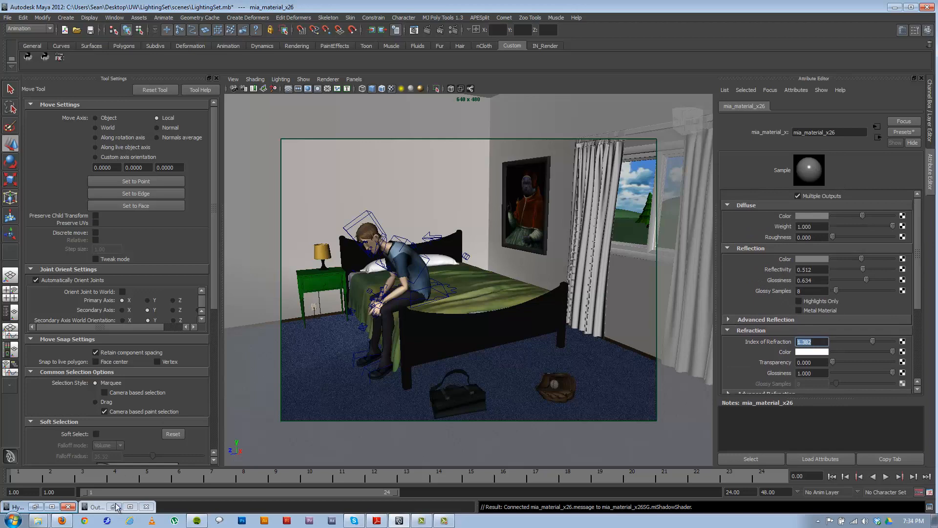
# Step: Select the seated character's torso, minimize the Hypershade, and select the JohnDoe_miaShaders.mb reference in the Reference Editor
pyautogui.click(420, 272)
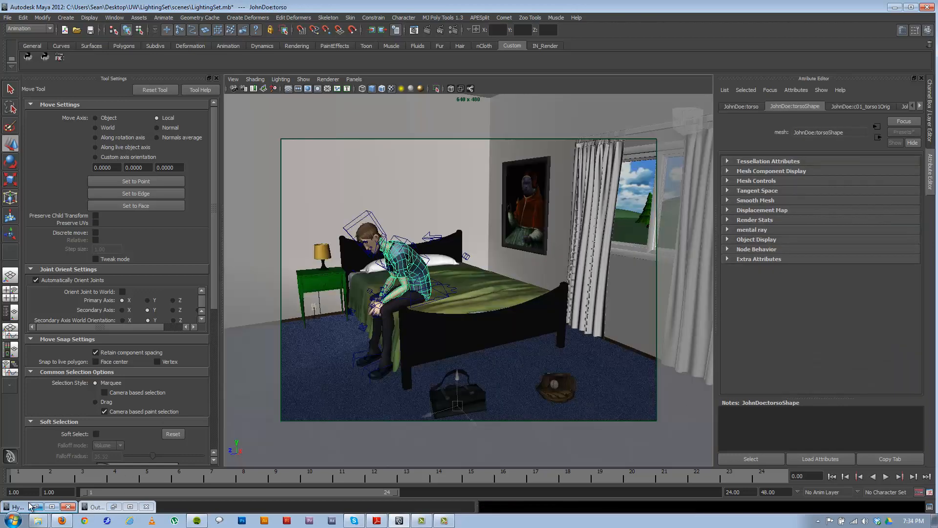
pyautogui.click(35, 506)
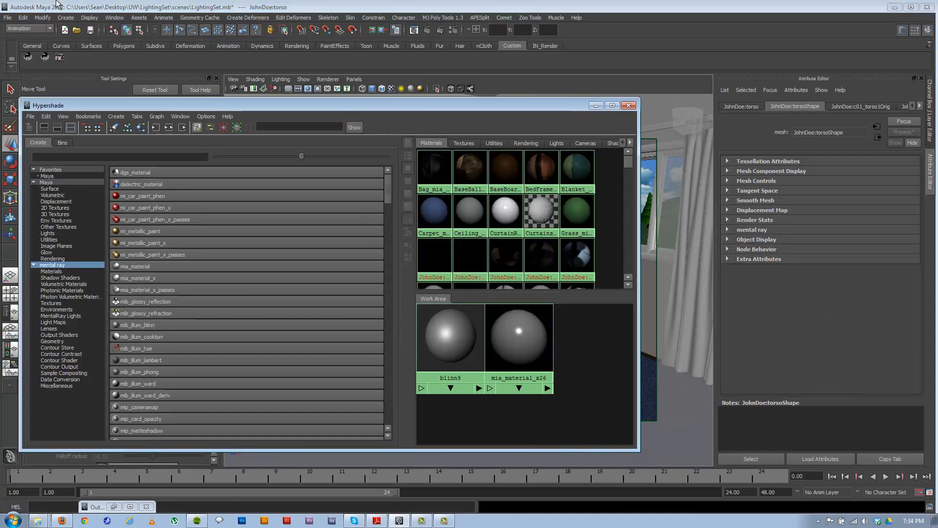
pyautogui.click(596, 105)
pyautogui.click(7, 18)
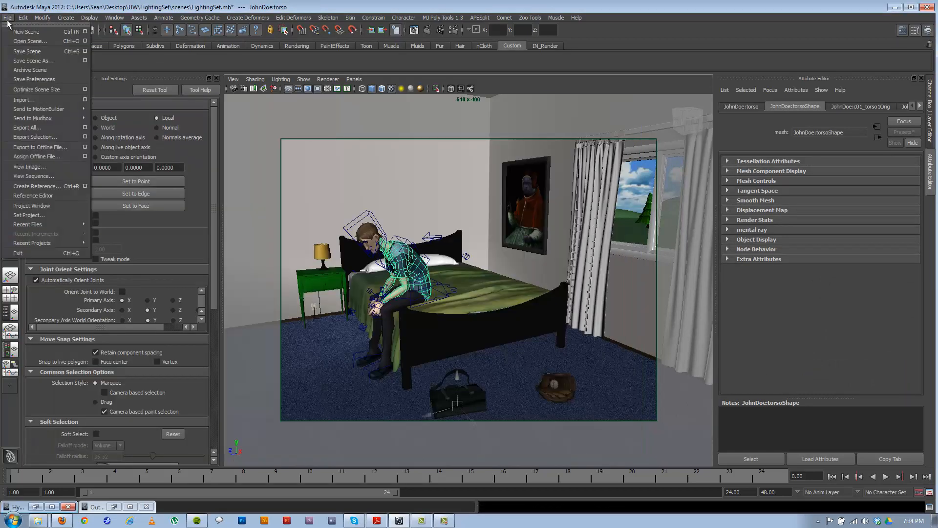
pyautogui.click(47, 196)
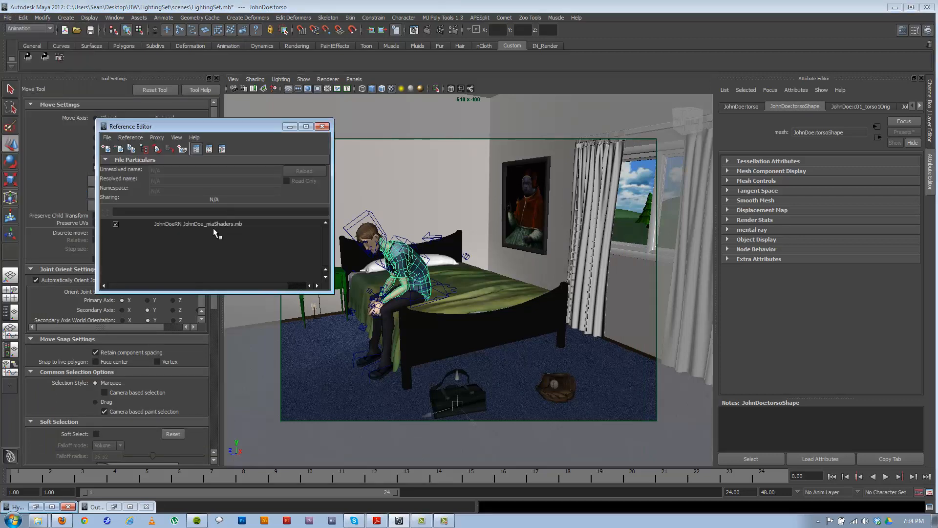
pyautogui.click(213, 225)
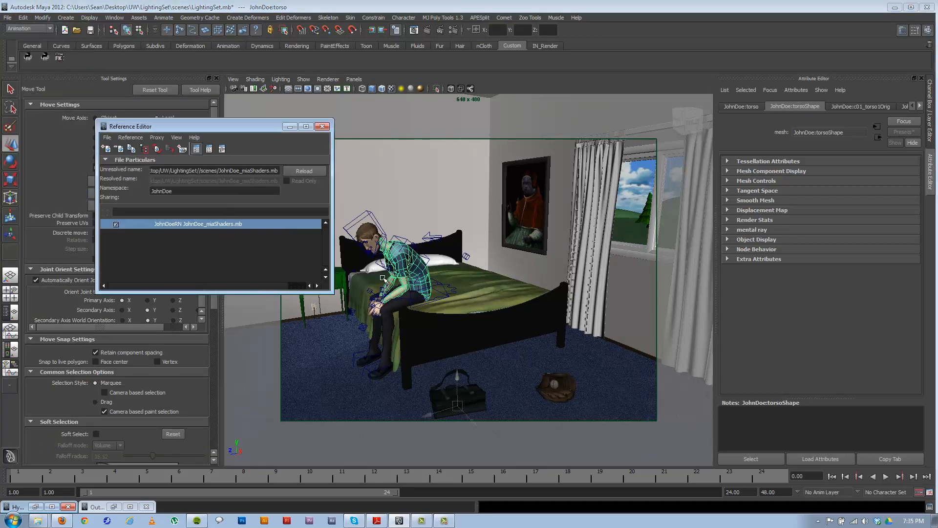
# Step: Close the Reference Editor, select JohnDoe:c01_legs_mia_material_x4 in the Hypershade, and highlight the JohnDoe namespace prefix in its name
pyautogui.click(322, 126)
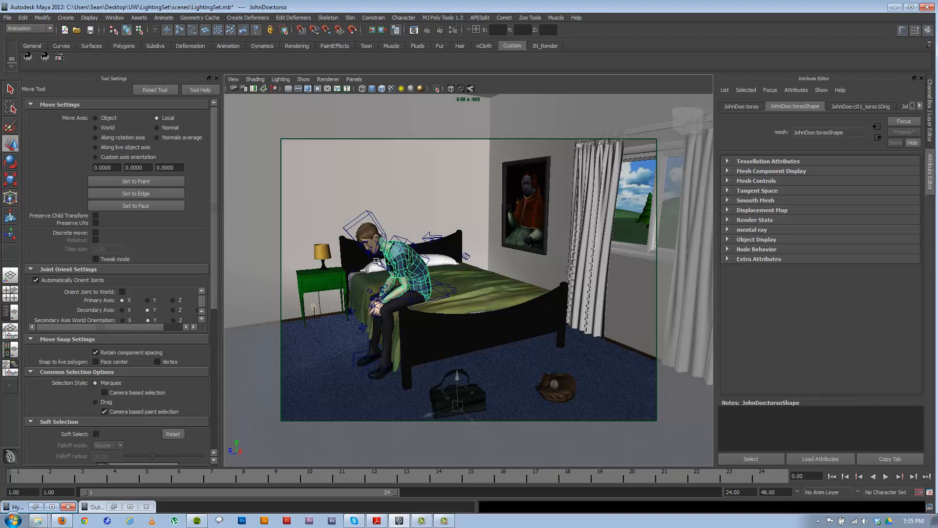
pyautogui.click(36, 506)
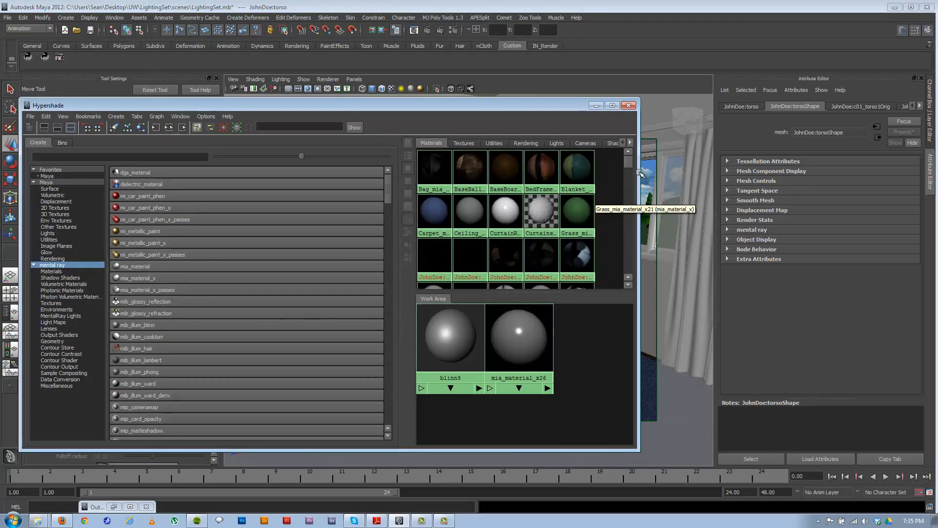
pyautogui.scroll(-1, 631, 164)
pyautogui.click(541, 239)
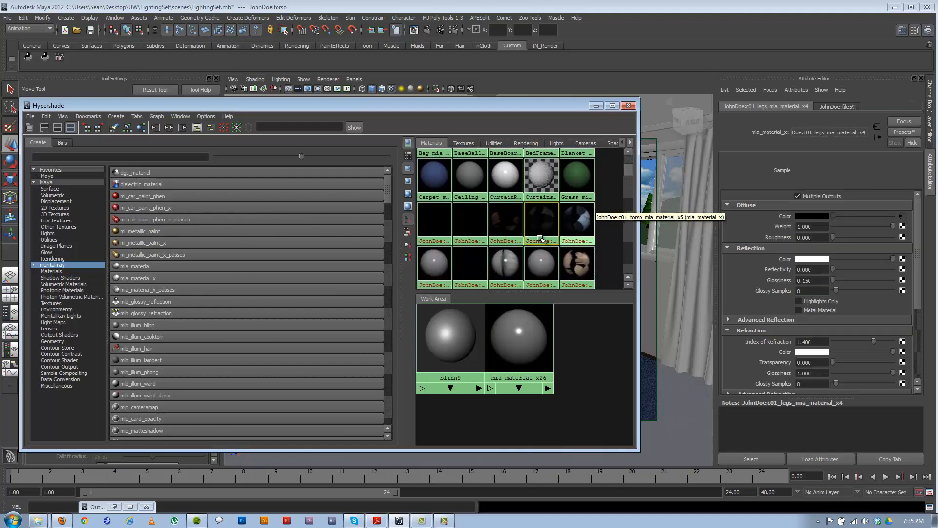
pyautogui.click(814, 132)
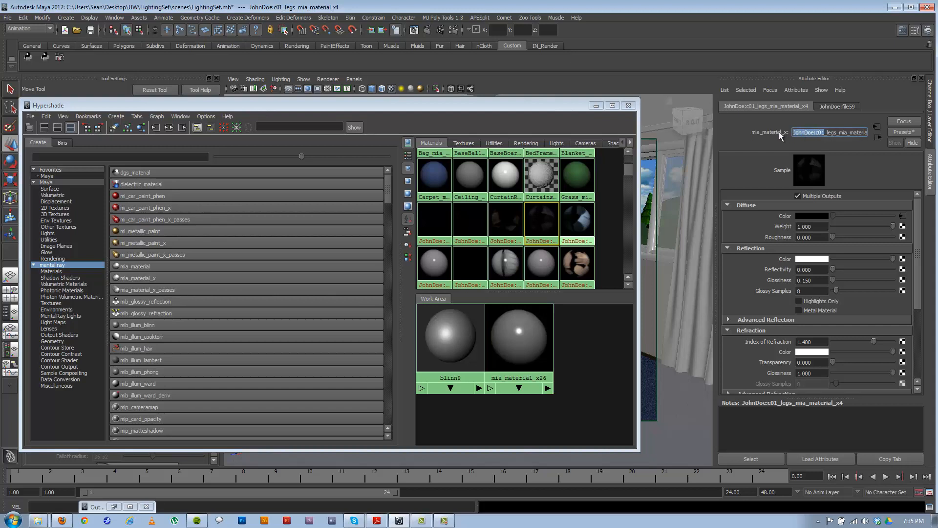
pyautogui.moveTo(816, 136); pyautogui.dragTo(781, 134)
# Step: Select the character's skin material, JohnDoe:skin_mia_material_x10, and set its reflectivity to 0.146
pyautogui.moveTo(576, 106); pyautogui.dragTo(229, 116)
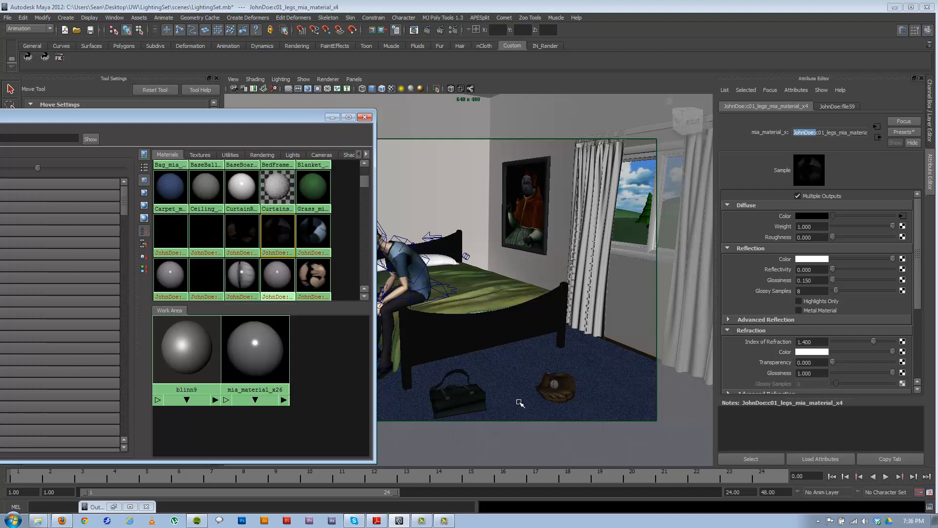
pyautogui.click(305, 283)
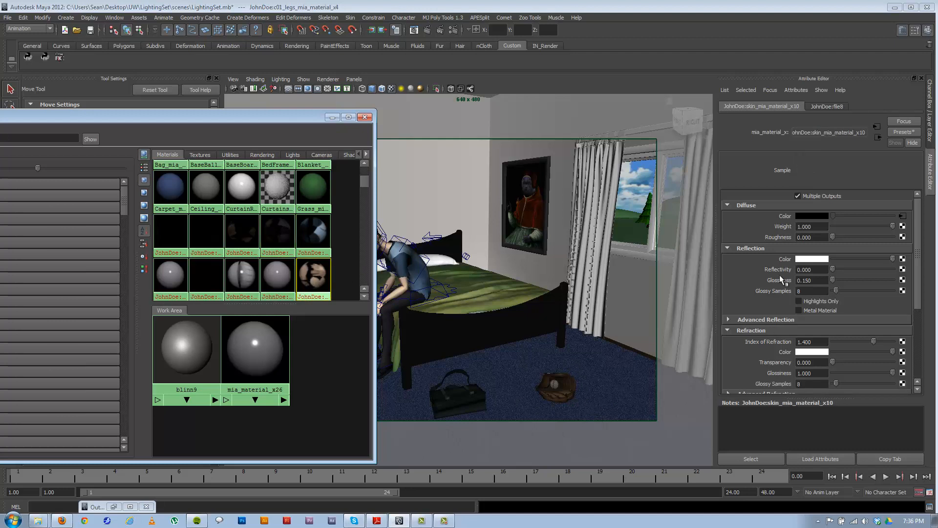
pyautogui.moveTo(841, 269); pyautogui.dragTo(845, 269)
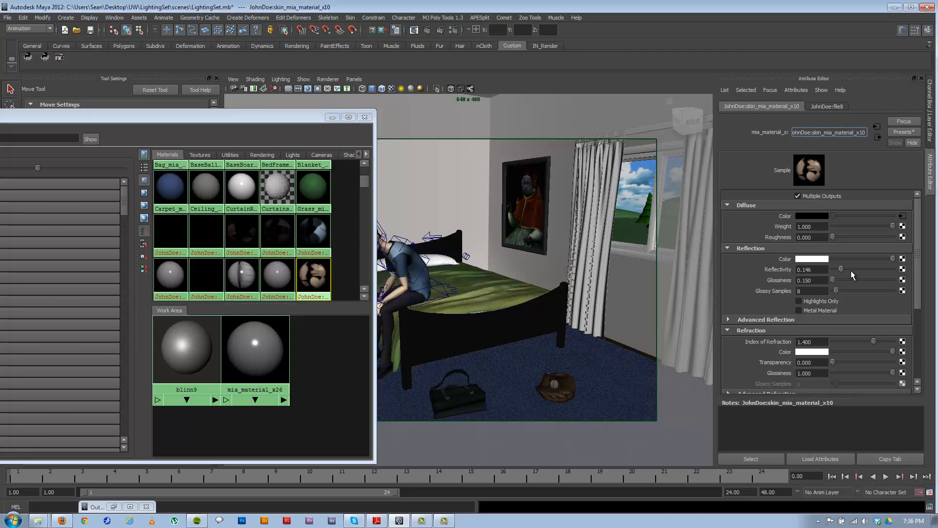
# Step: Inspect the file texture connected to the skin material's diffuse color, and return to the skin material's attributes
pyautogui.scroll(-2, 909, 245)
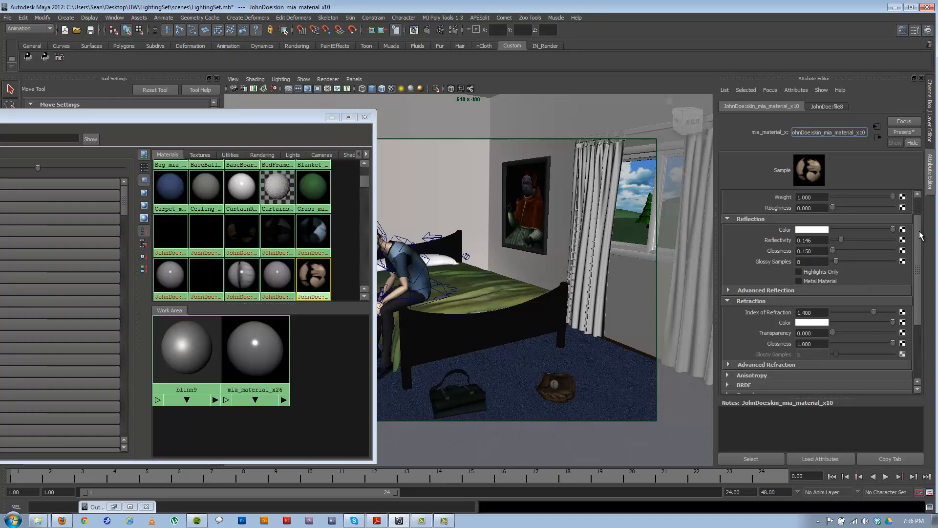
pyautogui.scroll(2, 914, 216)
pyautogui.click(903, 216)
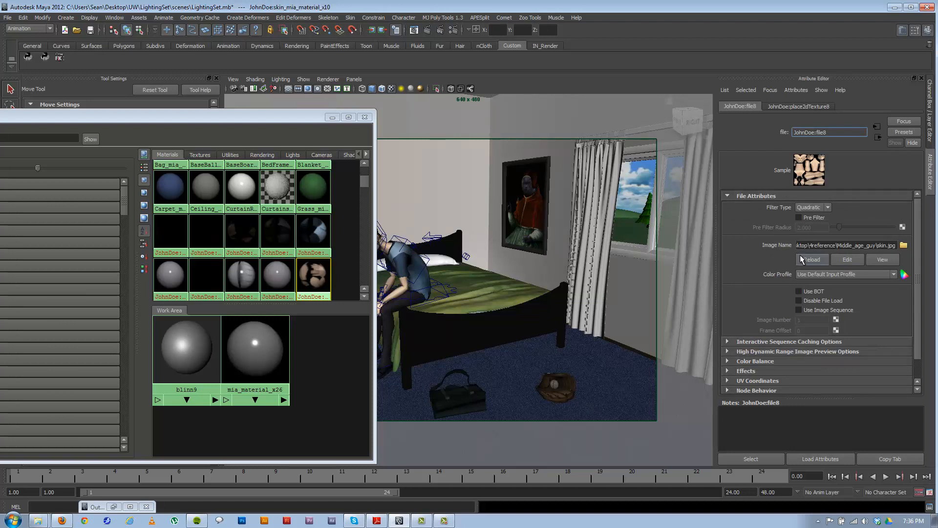
pyautogui.click(320, 268)
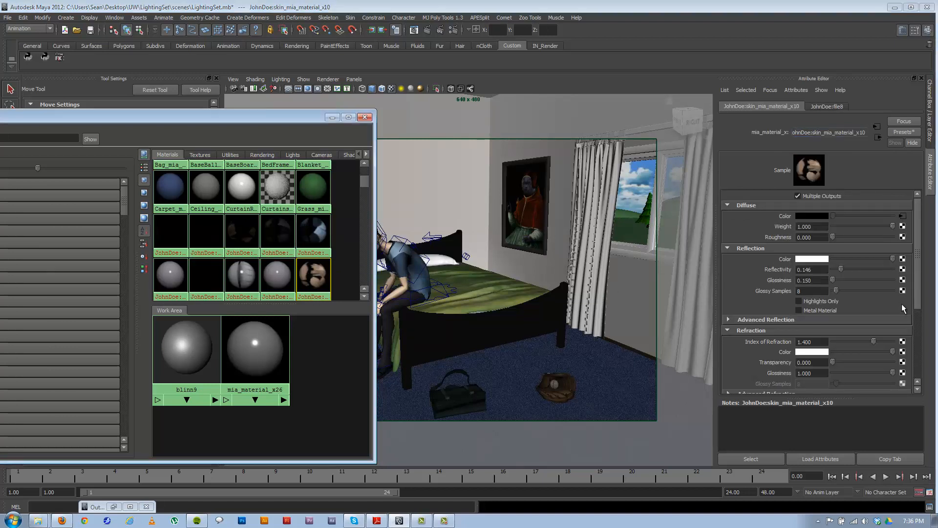
pyautogui.scroll(-2, 902, 305)
pyautogui.scroll(2, 902, 307)
pyautogui.moveTo(317, 299); pyautogui.dragTo(330, 272, button='middle')
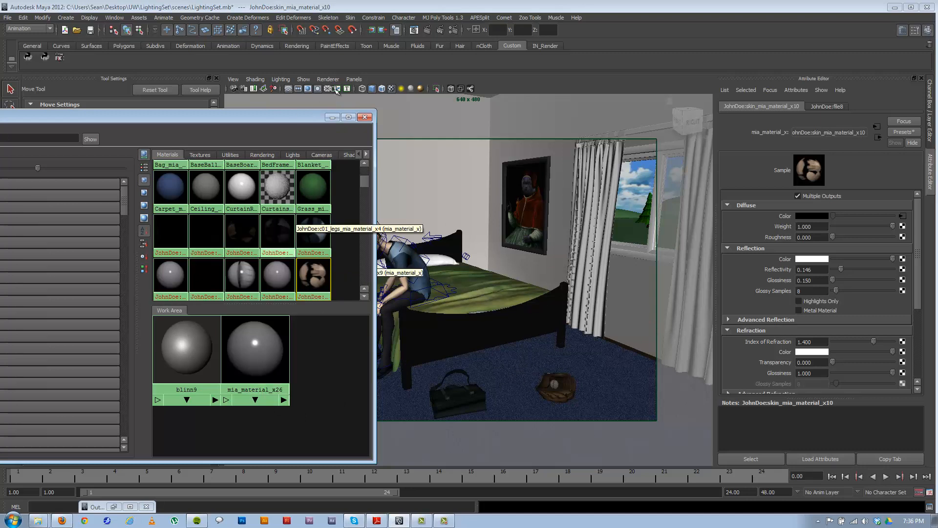
# Step: Browse the character and room materials in the Hypershade, keeping the window clear of the material attributes
pyautogui.moveTo(295, 117); pyautogui.dragTo(523, 100)
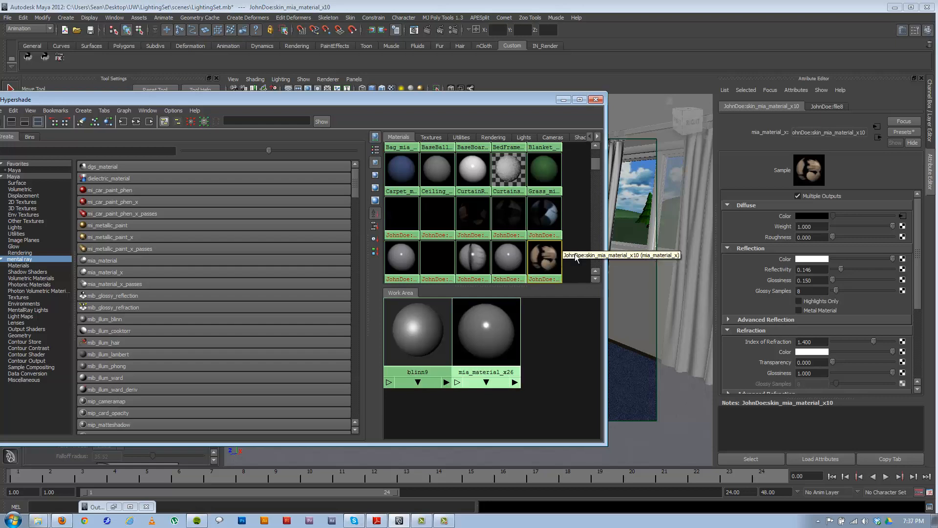
pyautogui.moveTo(528, 99); pyautogui.dragTo(494, 106)
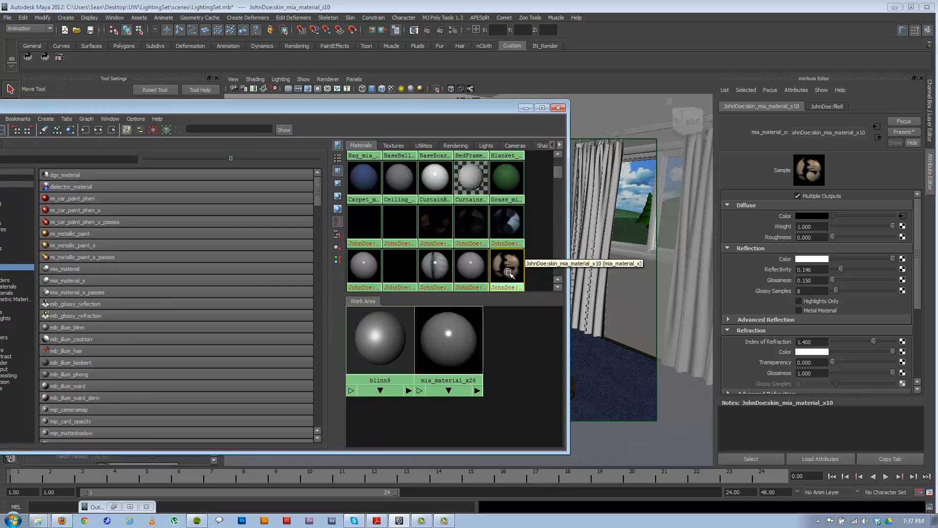
pyautogui.click(434, 348)
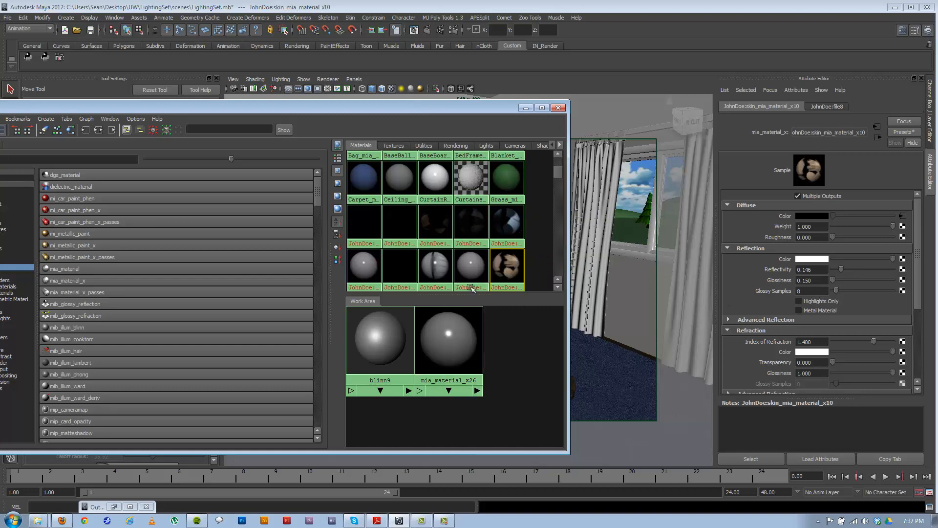
pyautogui.moveTo(482, 106); pyautogui.dragTo(428, 77)
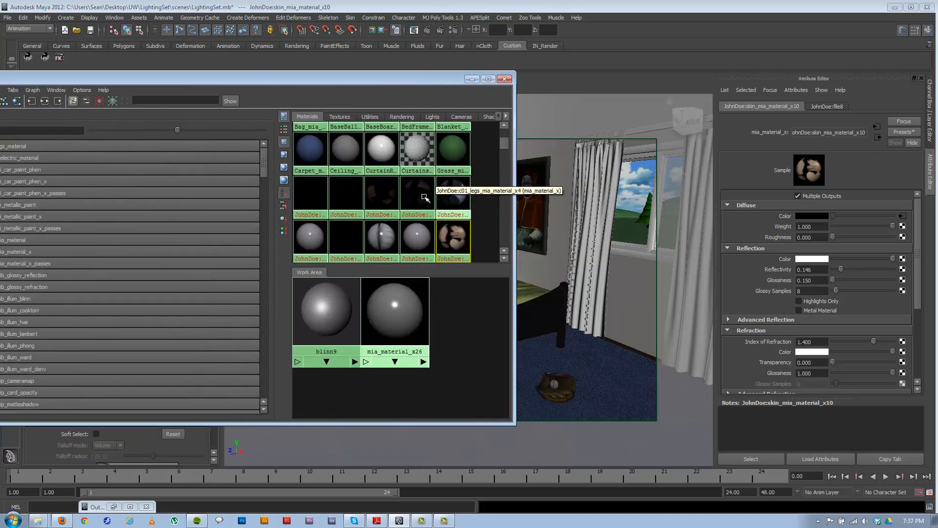
pyautogui.scroll(-5, 421, 196)
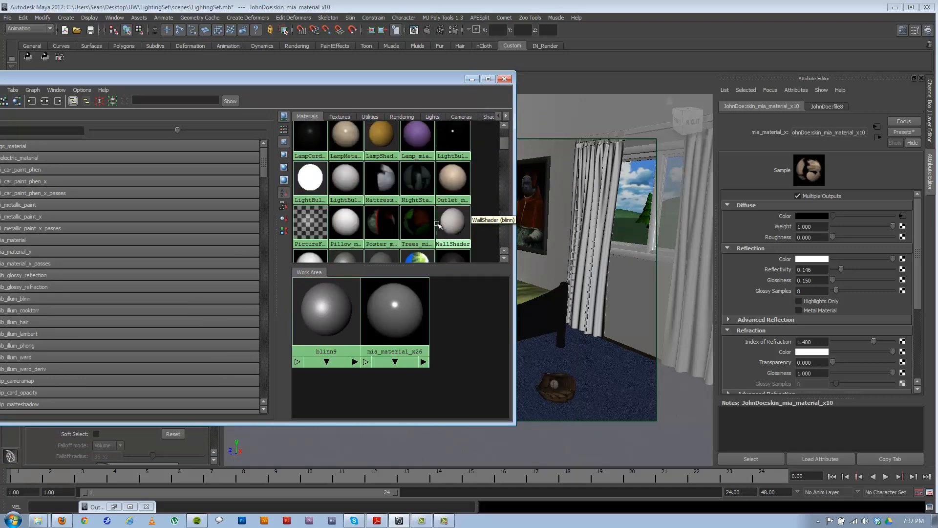
pyautogui.scroll(-2, 413, 231)
pyautogui.scroll(7, 404, 228)
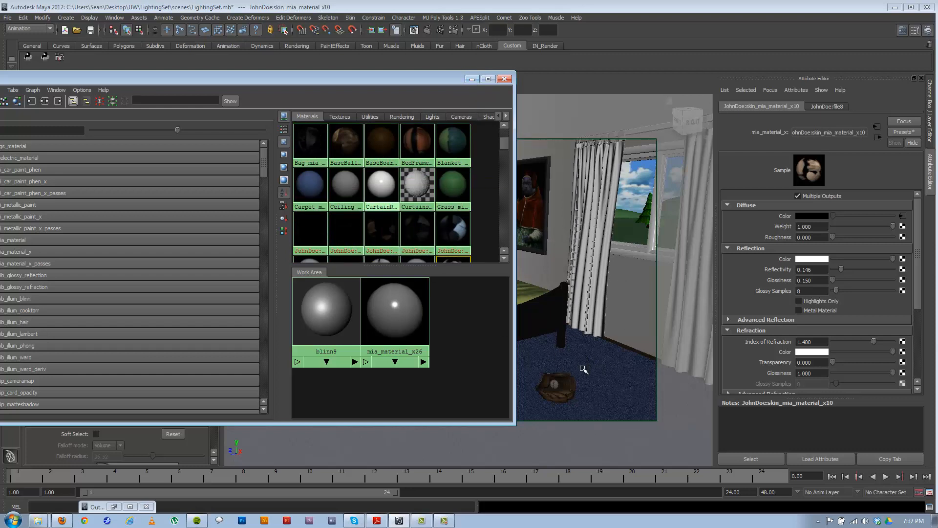
# Step: Graph the input and output connections of Carpet_mia_material_x11 in the Hypershade work area
pyautogui.click(310, 184)
pyautogui.moveTo(44, 78); pyautogui.dragTo(176, 70)
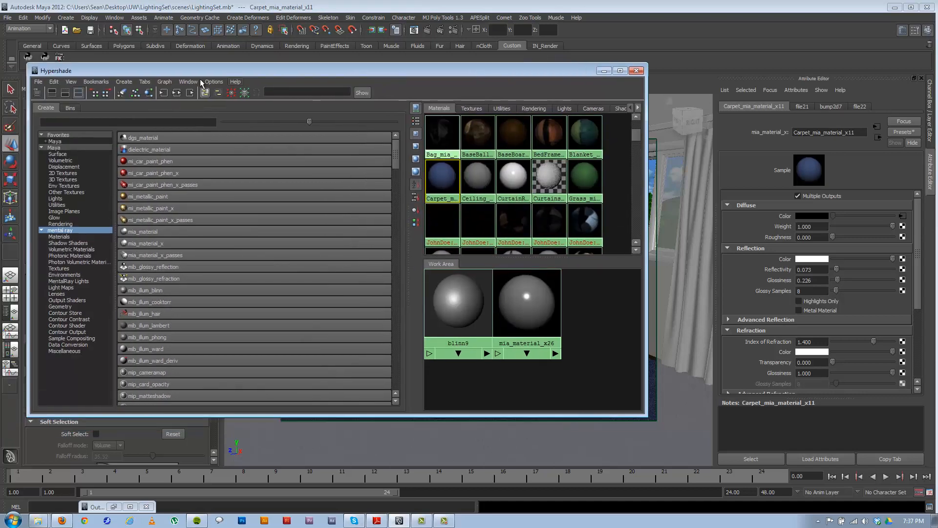
pyautogui.click(176, 94)
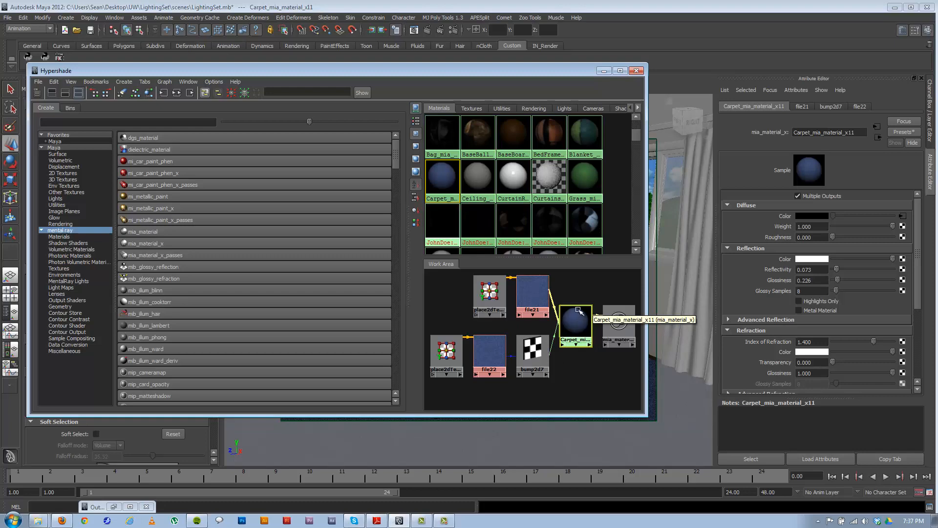
# Step: Examine the Repeat UV settings on the placement nodes of the carpet's color and bump textures, and the file21 color texture
pyautogui.click(489, 292)
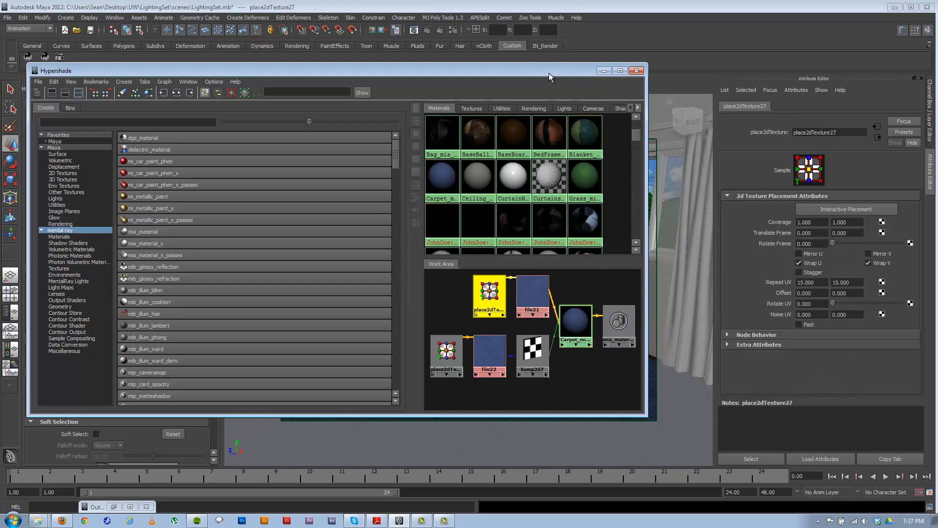
pyautogui.moveTo(549, 72); pyautogui.dragTo(341, 103)
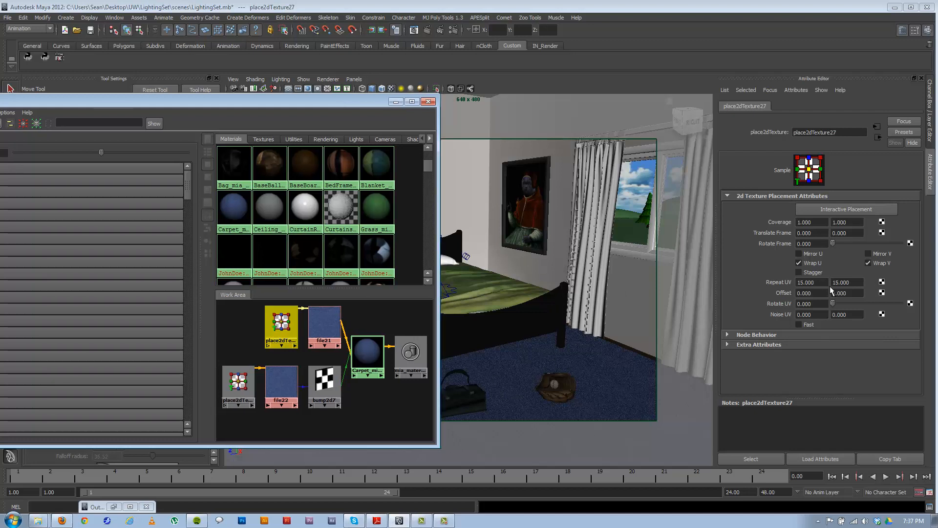
pyautogui.moveTo(824, 282); pyautogui.dragTo(785, 283)
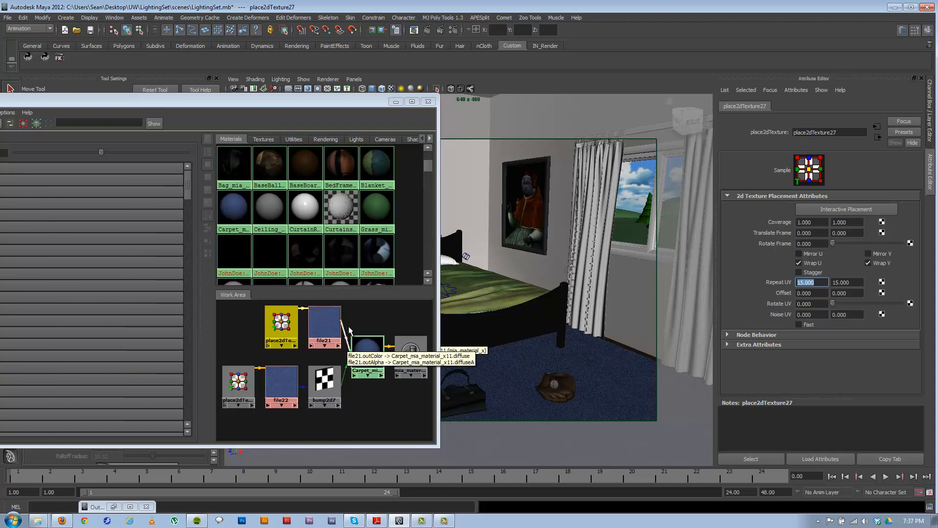
pyautogui.click(327, 326)
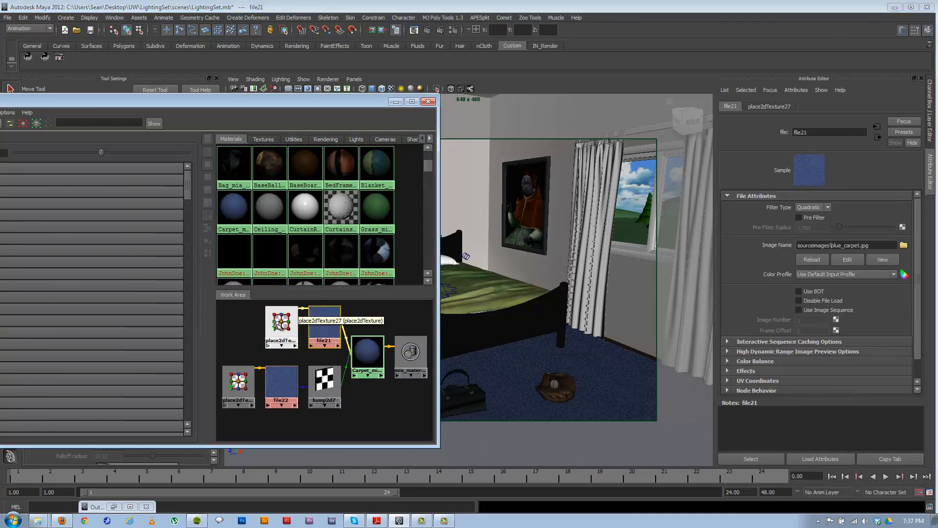
pyautogui.click(281, 323)
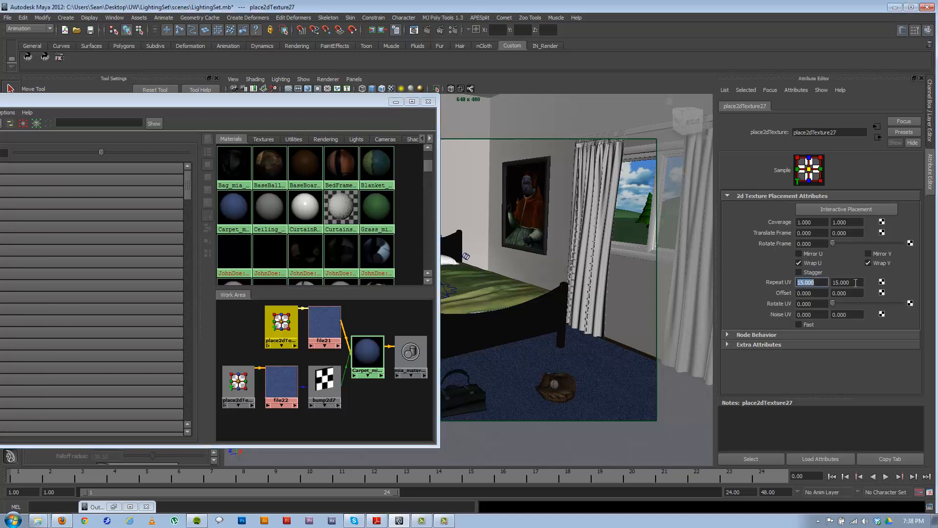
pyautogui.click(856, 283)
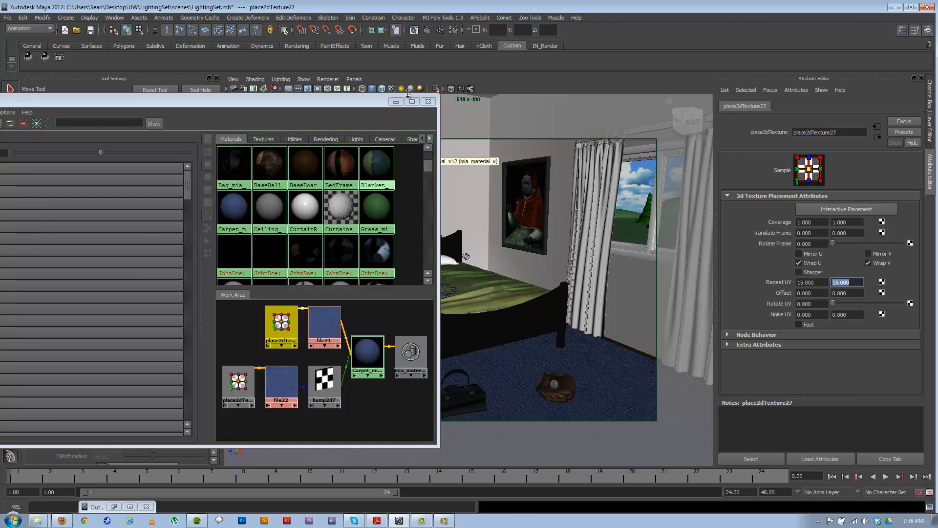
pyautogui.click(241, 386)
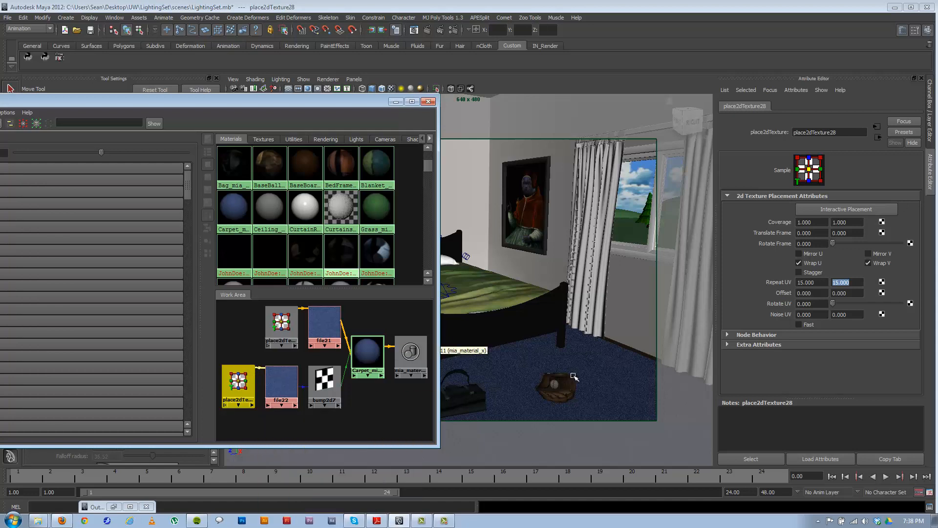
# Step: Minimize the Hypershade and inspect the blanket and room walls in the bedroom view, briefly checking the Outliner
pyautogui.click(396, 102)
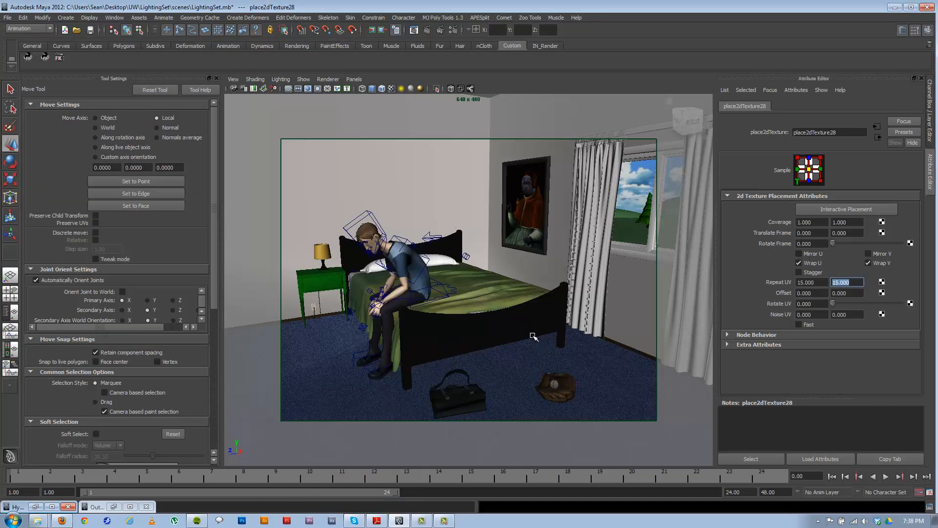
pyautogui.moveTo(543, 350)
pyautogui.keyDown('alt'); pyautogui.mouseDown()
pyautogui.moveTo(519, 342)
pyautogui.moveTo(531, 350)
pyautogui.mouseUp(); pyautogui.keyUp('alt')
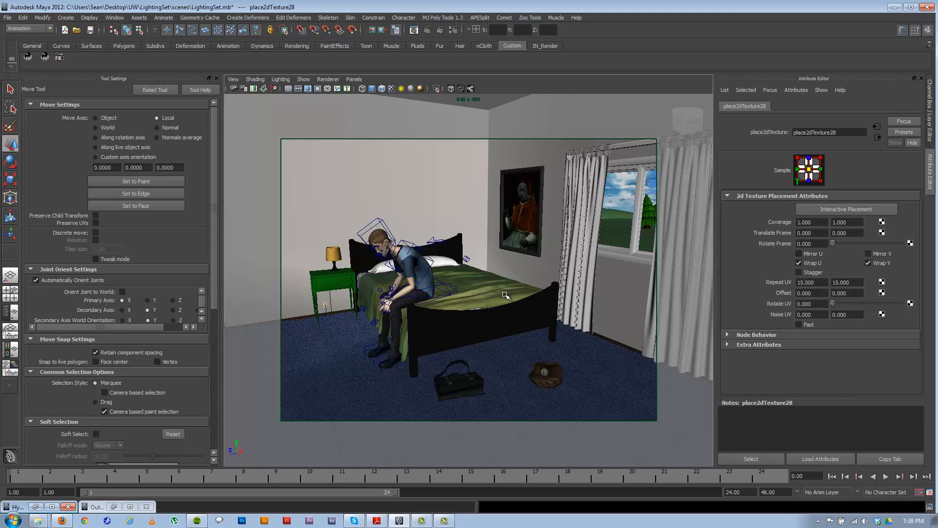
pyautogui.click(471, 296)
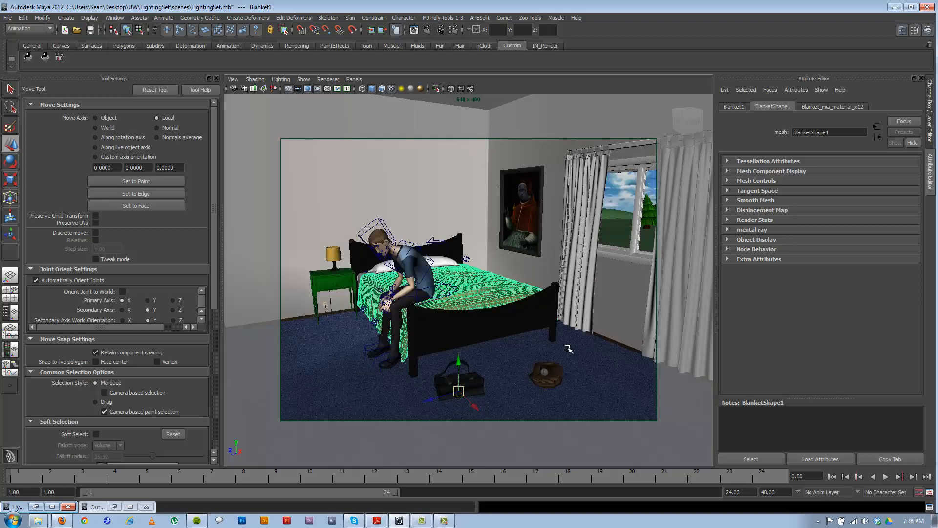
pyautogui.click(568, 349)
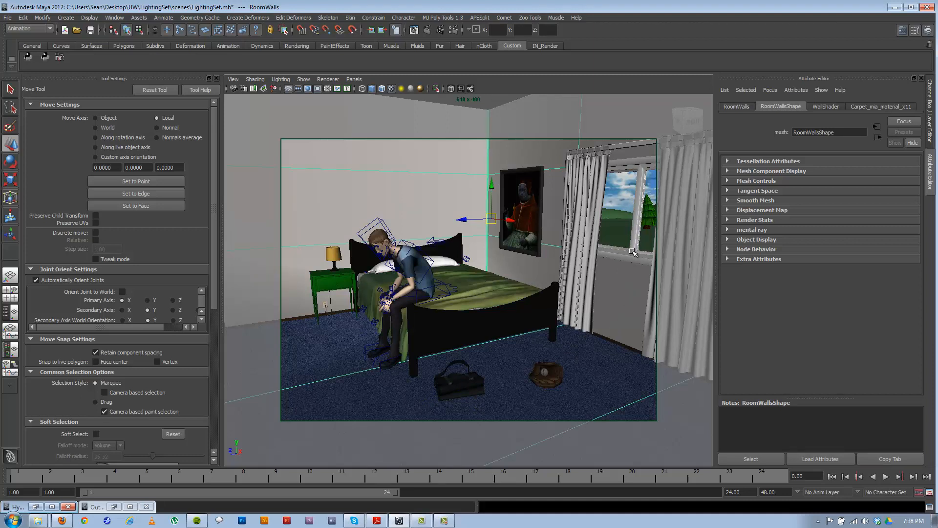
pyautogui.click(114, 506)
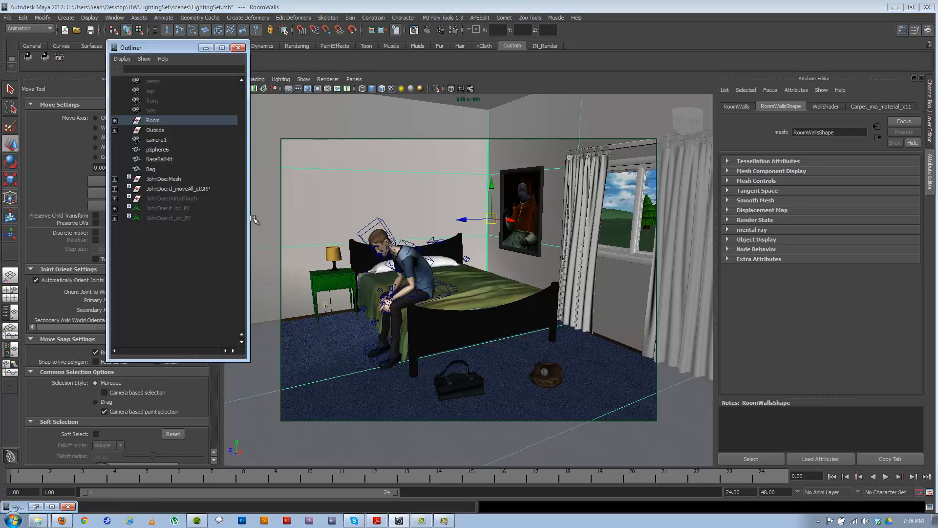
pyautogui.click(206, 47)
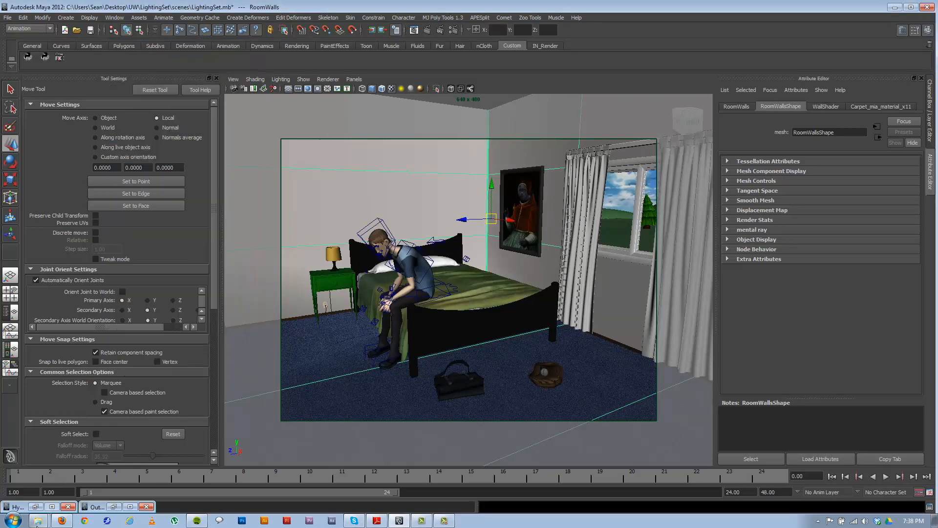
# Step: Check the carpet's bump2d7 settings, then graph the Blanket_mia_material_x12 network and show the attributes of its bump2d8 node
pyautogui.click(35, 507)
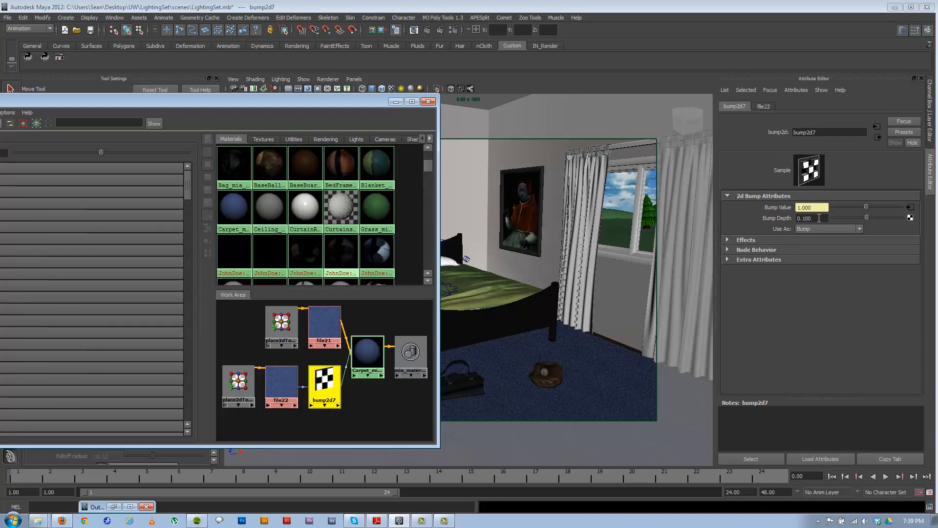
pyautogui.click(498, 294)
pyautogui.click(377, 166)
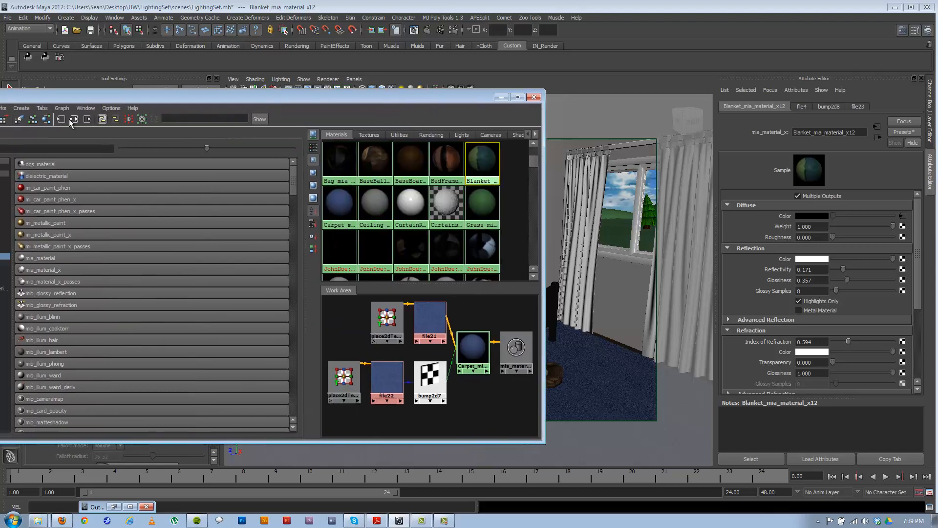
pyautogui.click(69, 119)
pyautogui.click(437, 377)
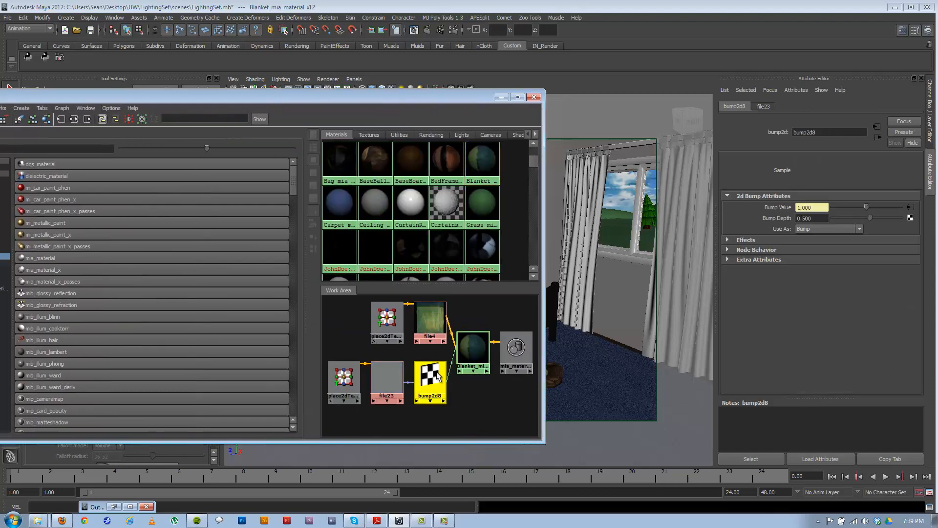
# Step: Select the room walls, find the WallShader material in the Hypershade, and graph its input and output connections
pyautogui.click(583, 228)
pyautogui.moveTo(430, 96); pyautogui.dragTo(347, 107)
pyautogui.click(464, 196)
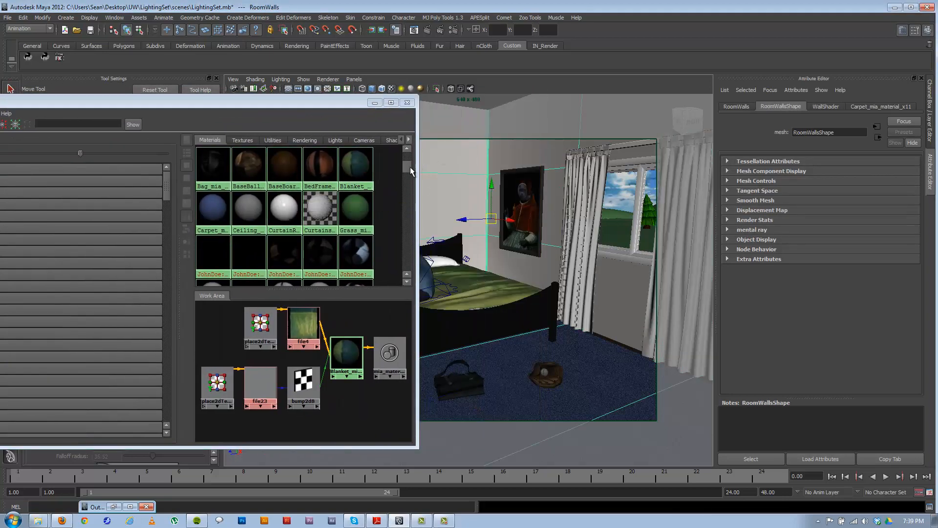
pyautogui.moveTo(411, 167); pyautogui.dragTo(413, 219)
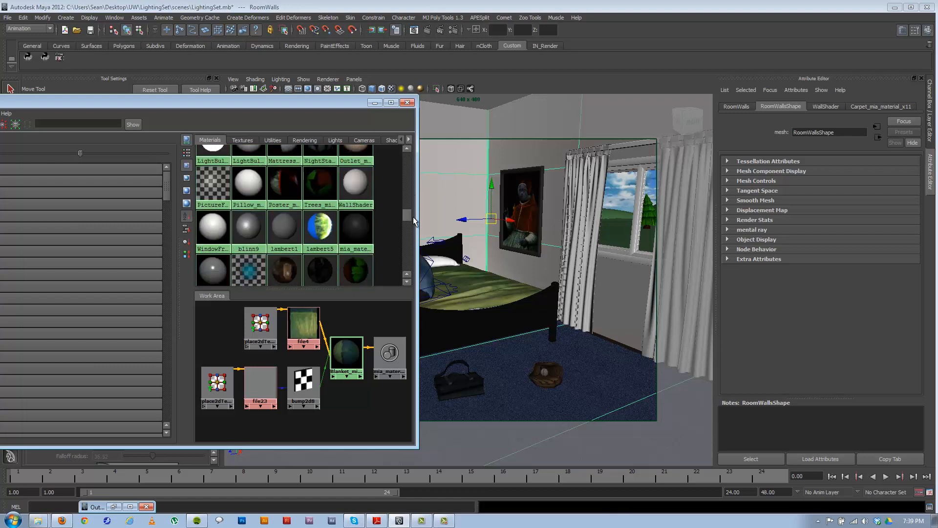
pyautogui.click(354, 184)
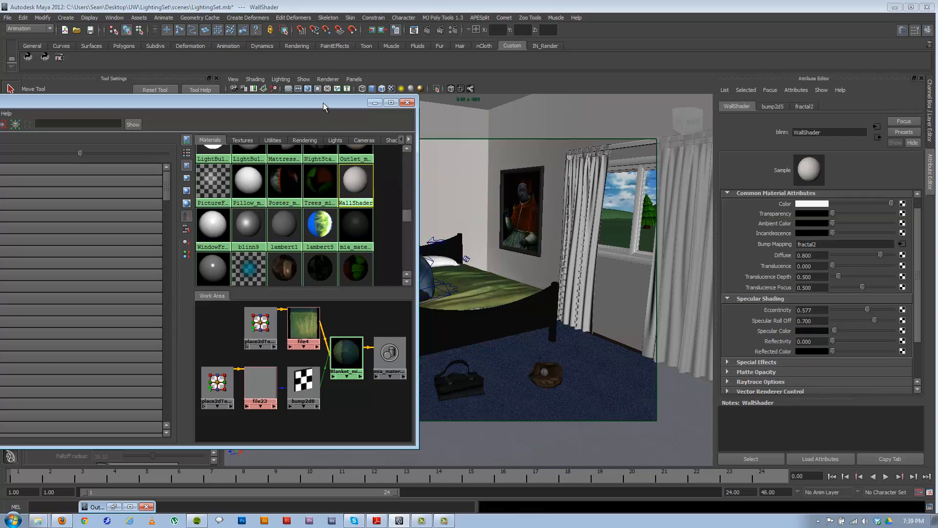
pyautogui.moveTo(323, 103); pyautogui.dragTo(519, 94)
pyautogui.click(165, 116)
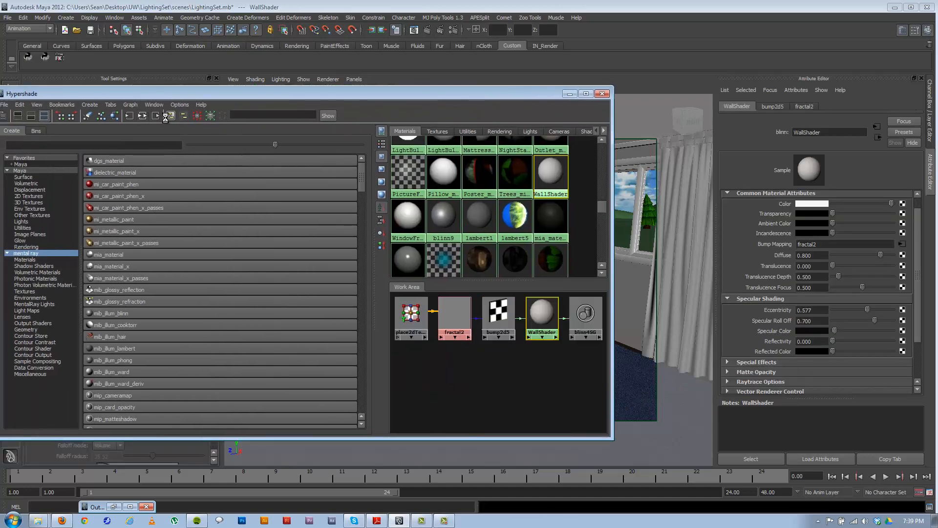
# Step: Examine the attributes of the wall's bump2d5 and fractal2 nodes, including the Use As options of the bump node
pyautogui.click(499, 313)
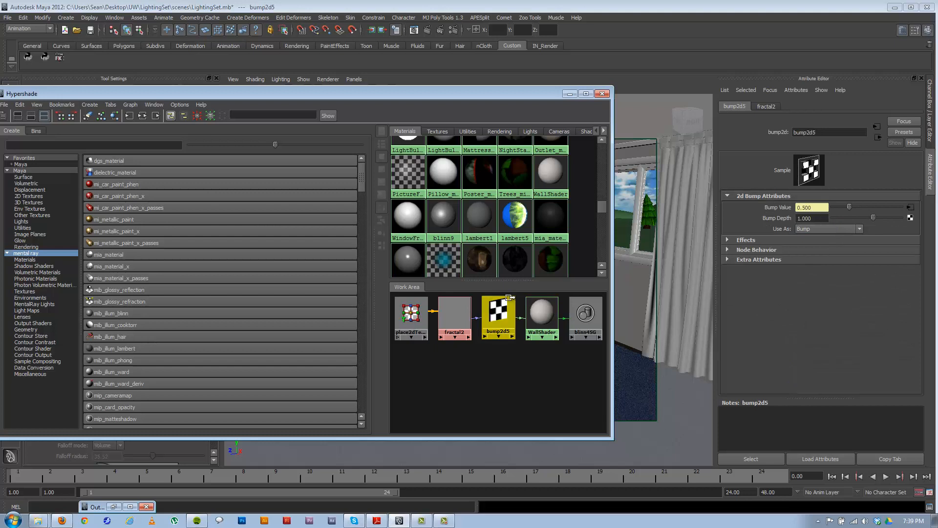
pyautogui.click(457, 314)
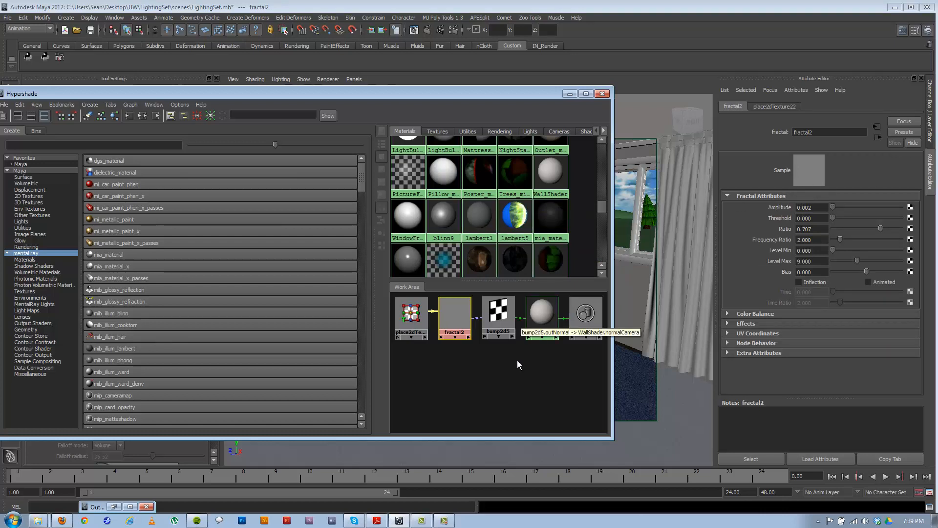
pyautogui.click(495, 314)
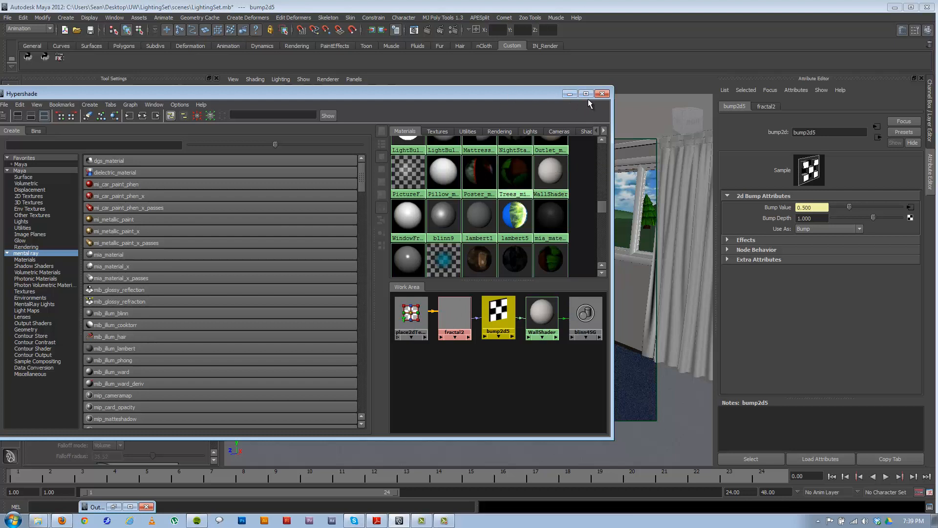
pyautogui.click(837, 228)
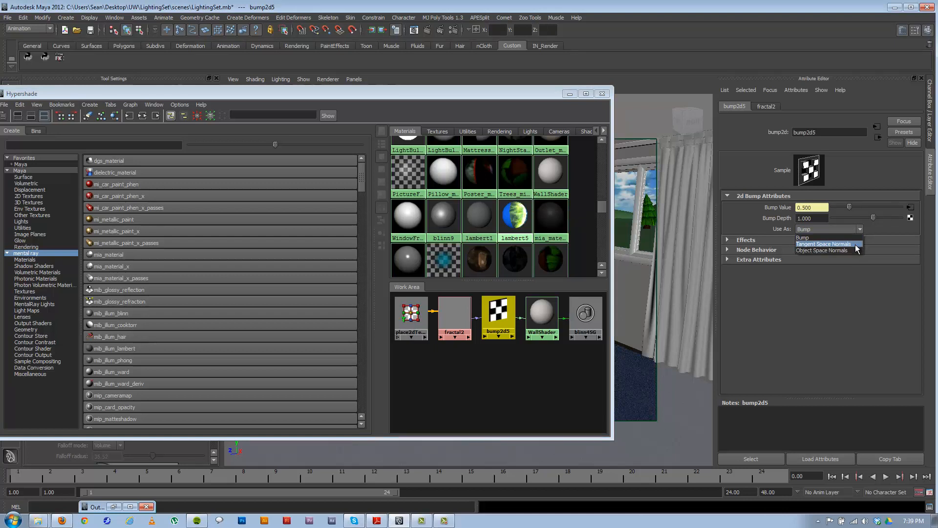
pyautogui.click(876, 227)
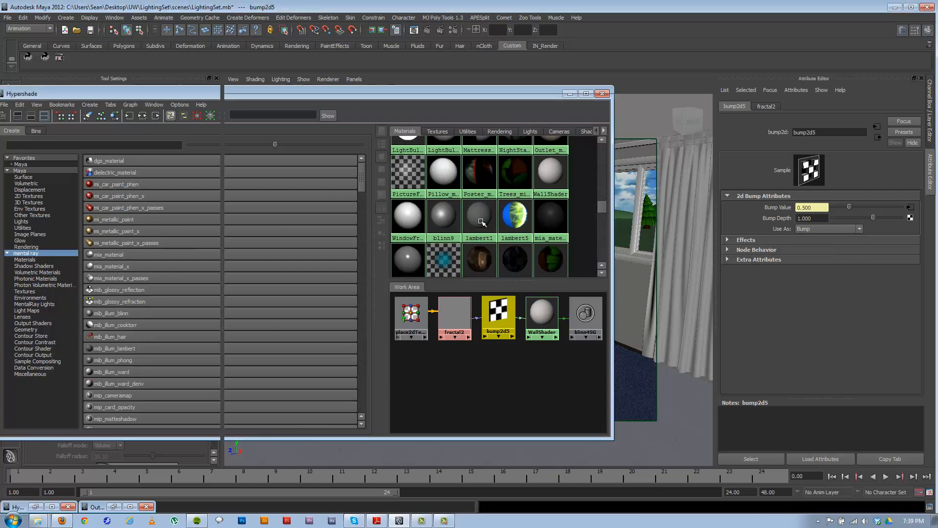
# Step: Minimize the Hypershade and inspect the bedroom from several angles
pyautogui.click(570, 94)
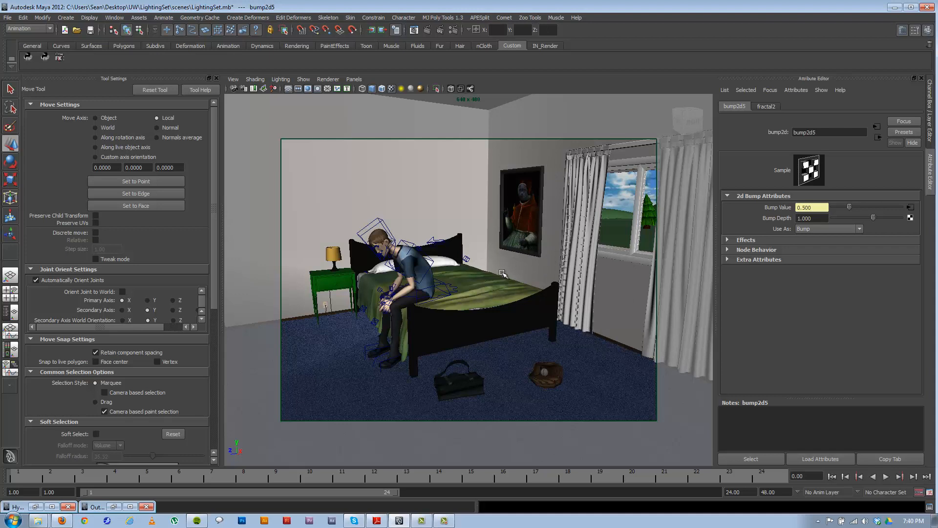
pyautogui.keyDown('alt'); pyautogui.moveTo(469, 289); pyautogui.dragTo(469, 290); pyautogui.keyUp('alt')
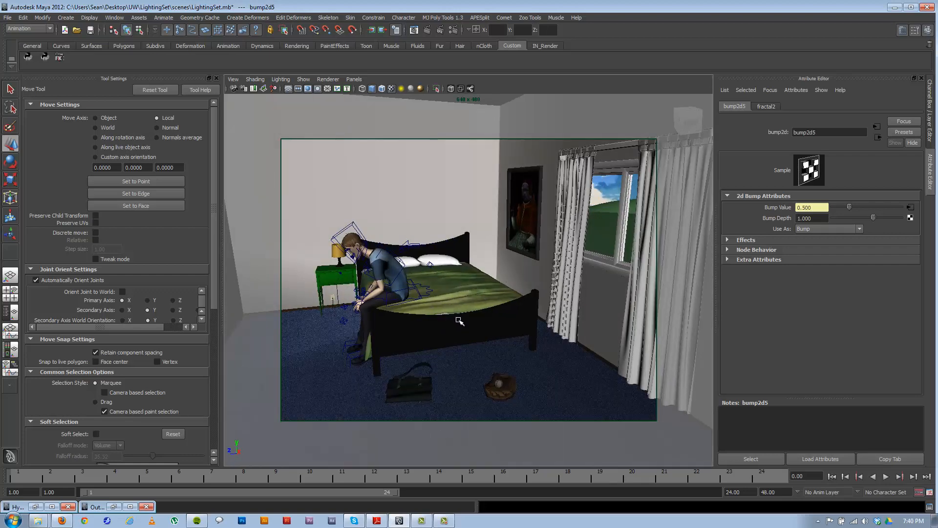
pyautogui.keyDown('alt'); pyautogui.moveTo(458, 326); pyautogui.dragTo(471, 326); pyautogui.keyUp('alt')
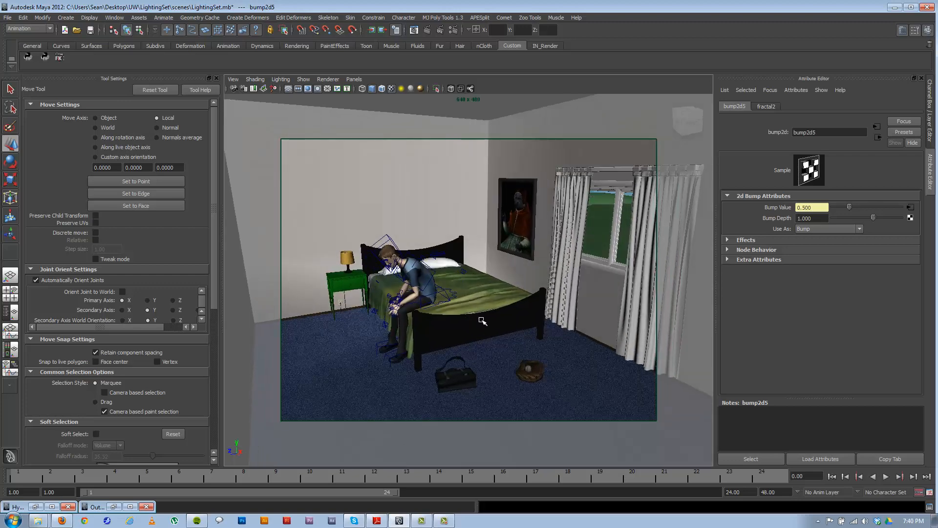
pyautogui.moveTo(482, 319)
pyautogui.keyDown('alt'); pyautogui.mouseDown()
pyautogui.moveTo(477, 329)
pyautogui.moveTo(470, 321)
pyautogui.mouseUp(); pyautogui.keyUp('alt')
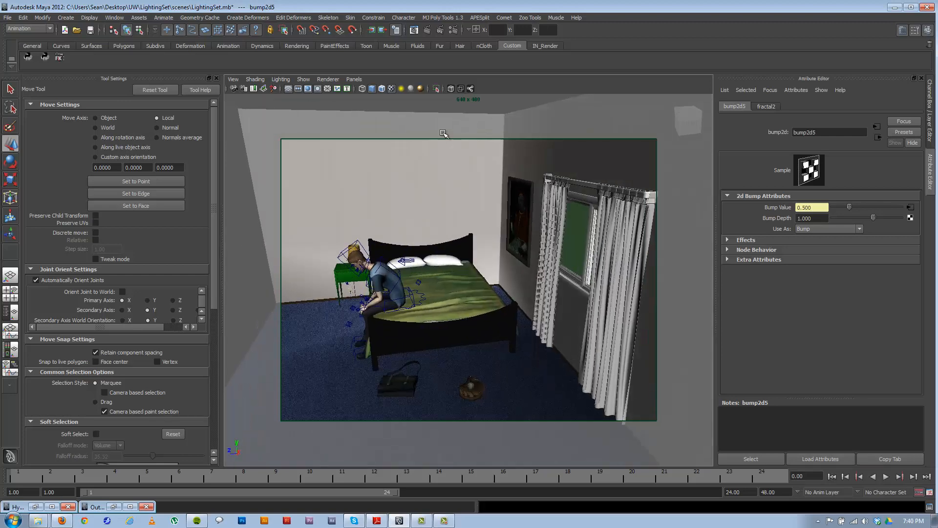
# Step: Look through the persp camera and view the room's exterior with the surrounding hills and sky backdrop
pyautogui.click(354, 79)
pyautogui.moveTo(386, 88)
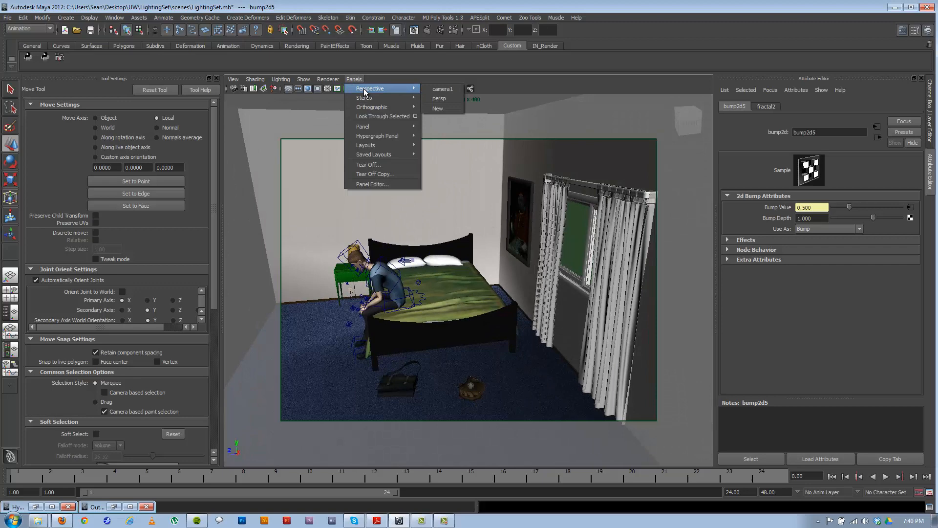
pyautogui.click(460, 97)
pyautogui.keyDown('alt'); pyautogui.moveTo(522, 237); pyautogui.dragTo(585, 243); pyautogui.keyUp('alt')
pyautogui.keyDown('alt'); pyautogui.moveTo(550, 302); pyautogui.dragTo(438, 306); pyautogui.keyUp('alt')
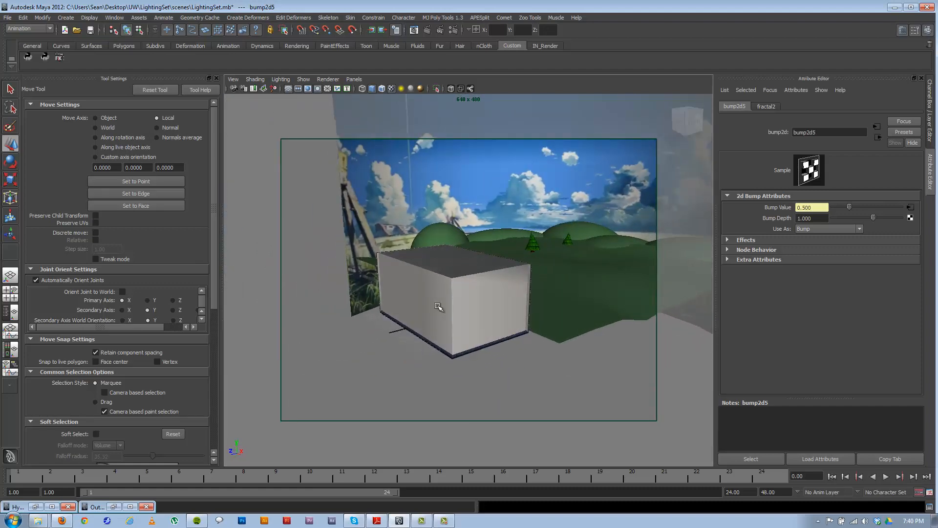
# Step: Try moving Tree1 outside the room along its X axis, and undo the move
pyautogui.click(537, 244)
pyautogui.moveTo(562, 257); pyautogui.dragTo(566, 259)
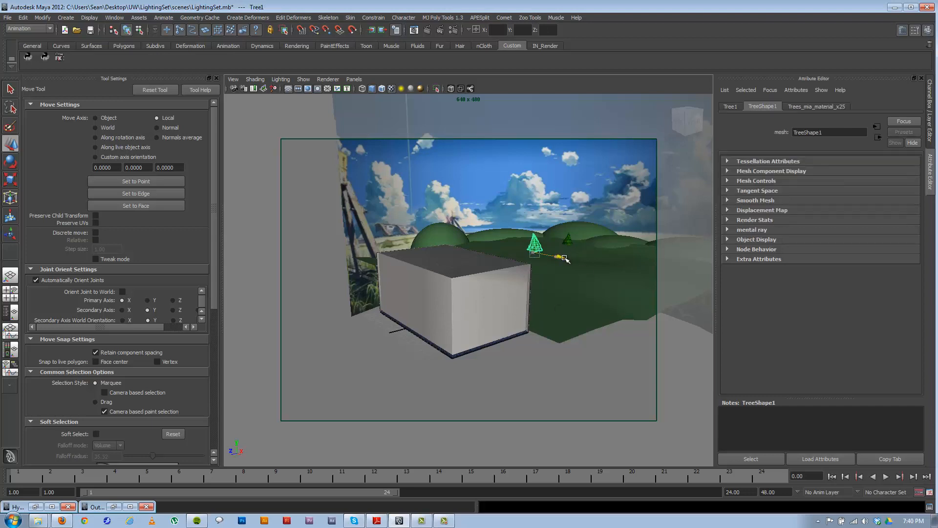
pyautogui.hotkey('ctrl', 'z')
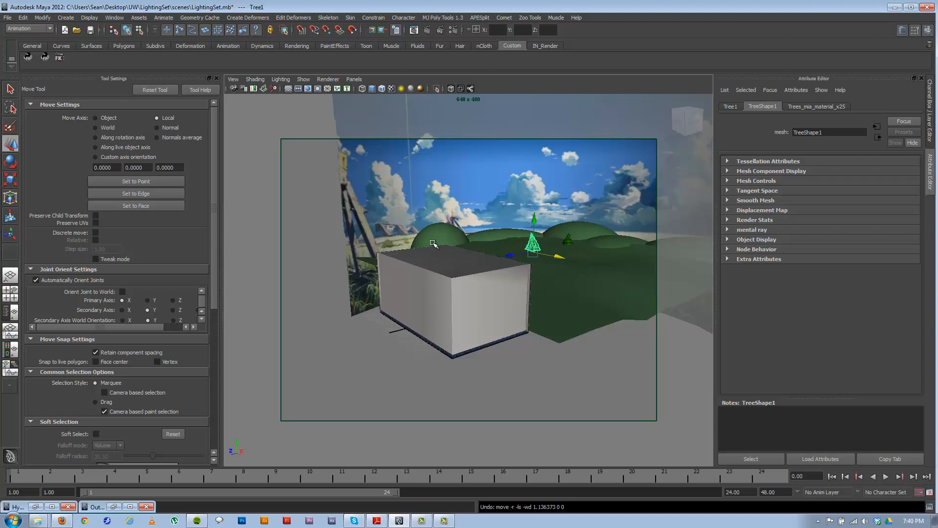
# Step: Select the Sky backdrop to inspect how it surrounds the room, and bring the view back inside near the window
pyautogui.click(493, 399)
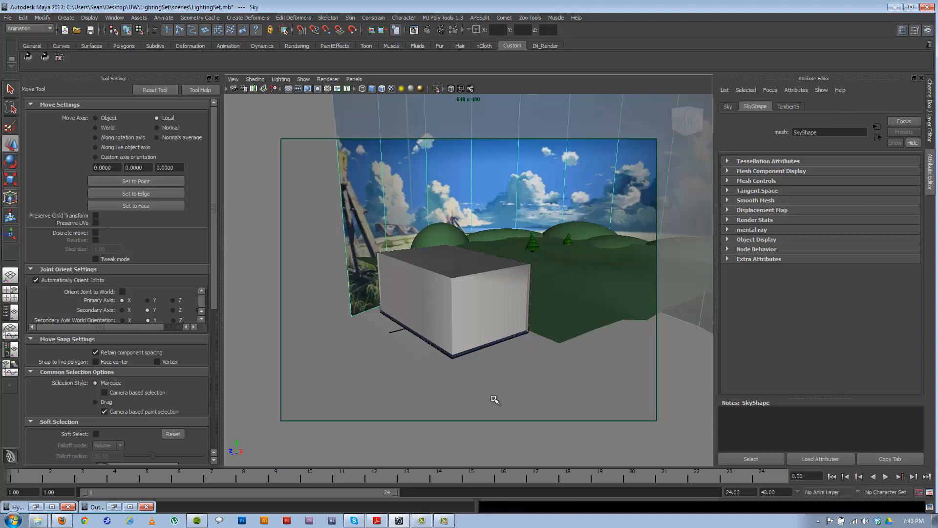
pyautogui.click(454, 169)
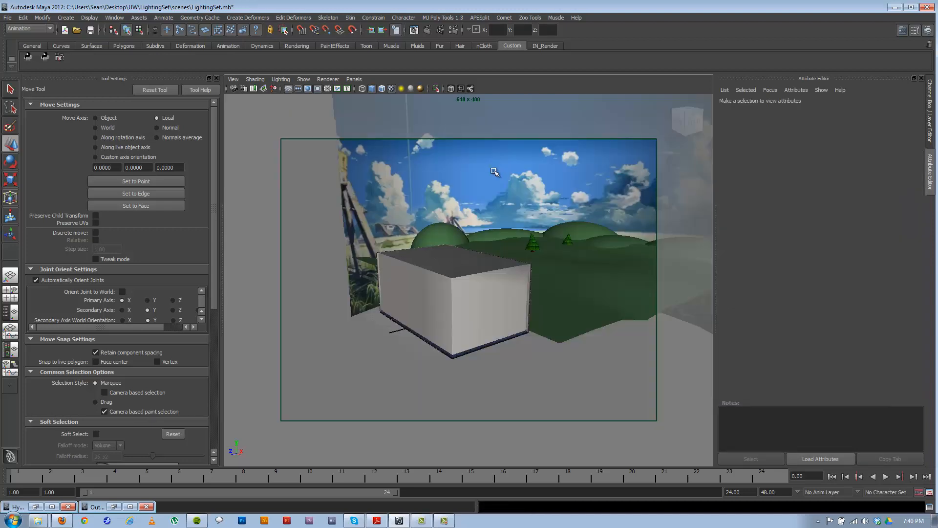
pyautogui.keyDown('alt'); pyautogui.moveTo(493, 236); pyautogui.dragTo(504, 236); pyautogui.keyUp('alt')
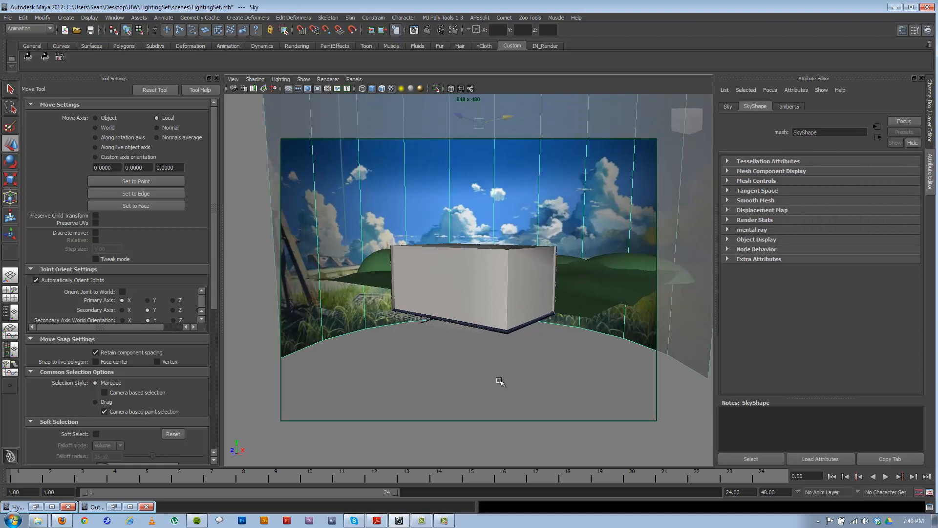
pyautogui.keyDown('alt'); pyautogui.moveTo(499, 382); pyautogui.dragTo(618, 327); pyautogui.keyUp('alt')
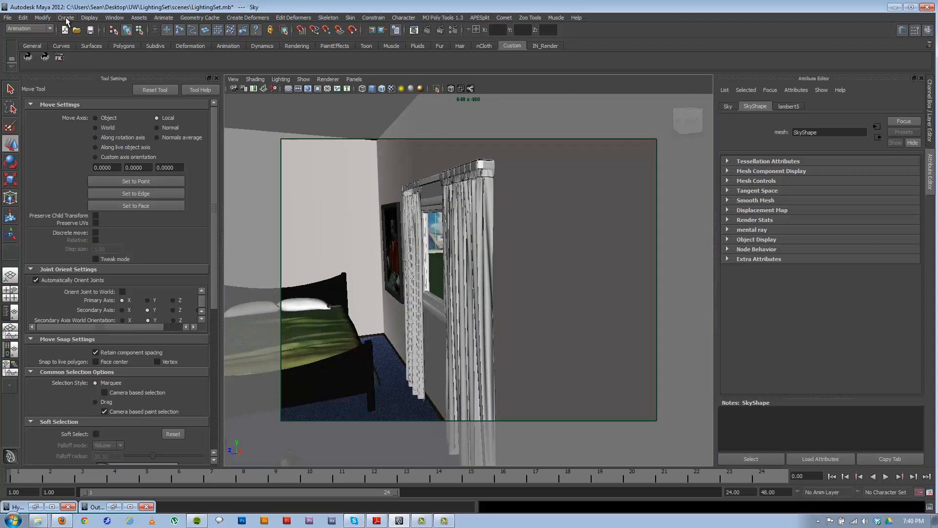
# Step: Check the camera types available for creation, and switch the viewport to look through camera1
pyautogui.click(66, 18)
pyautogui.moveTo(98, 79)
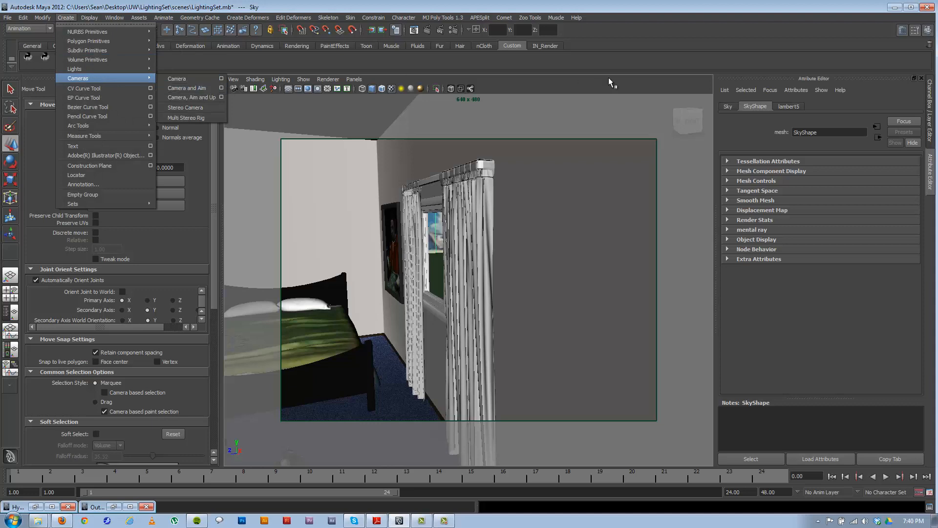
pyautogui.click(614, 58)
pyautogui.click(347, 80)
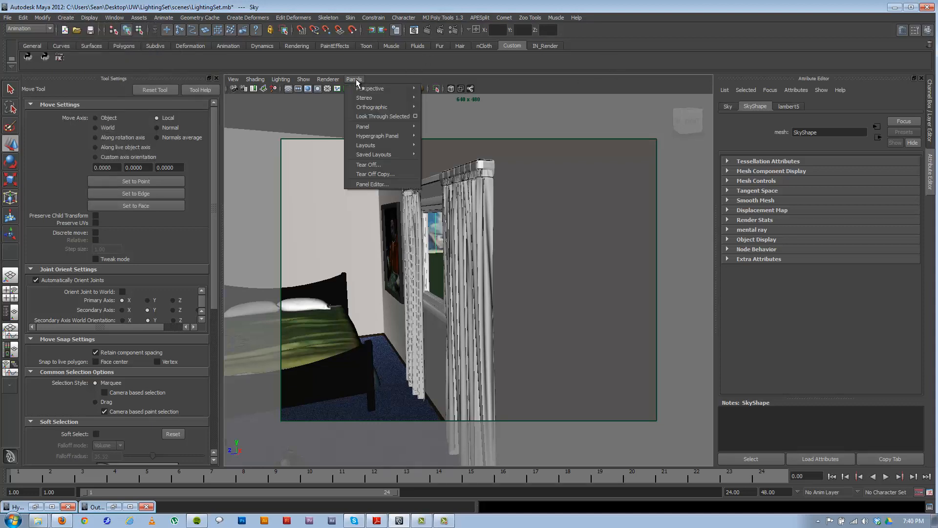
pyautogui.moveTo(364, 89)
pyautogui.click(447, 90)
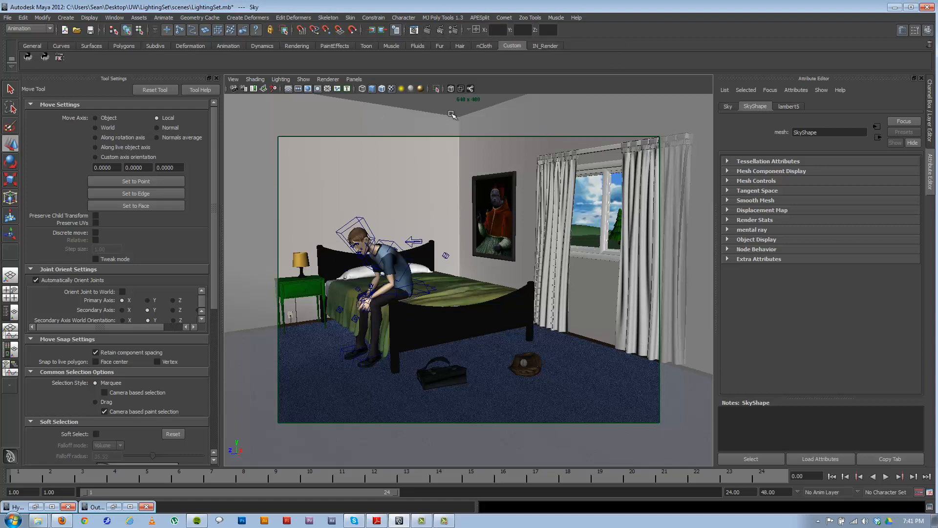
# Step: Set the mental ray Quality Presets option to Preview in the Render Settings, and minimize that window
pyautogui.click(456, 29)
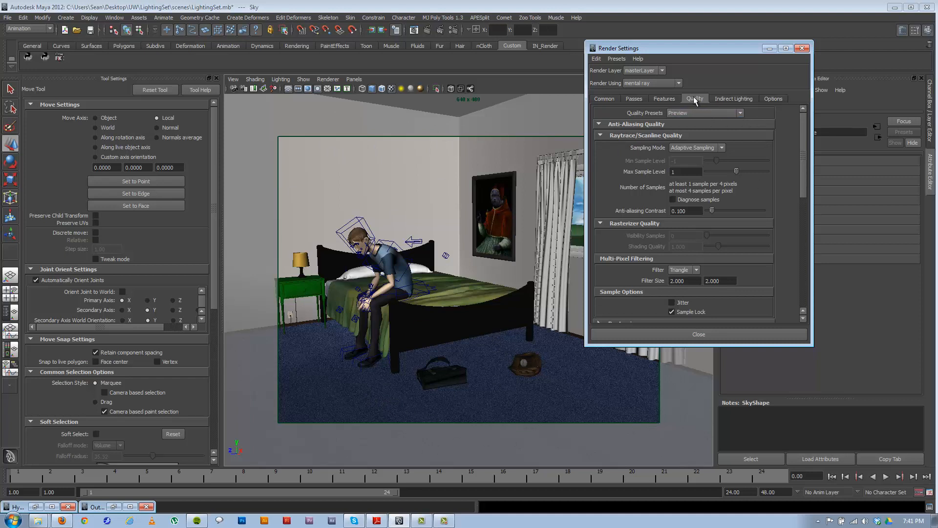
pyautogui.click(700, 114)
pyautogui.click(690, 147)
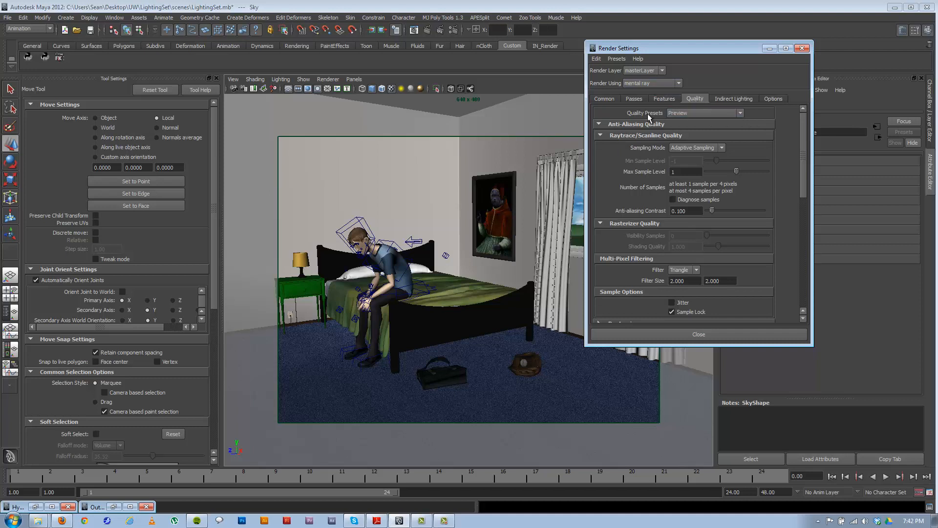
pyautogui.click(686, 114)
pyautogui.click(683, 147)
pyautogui.click(702, 112)
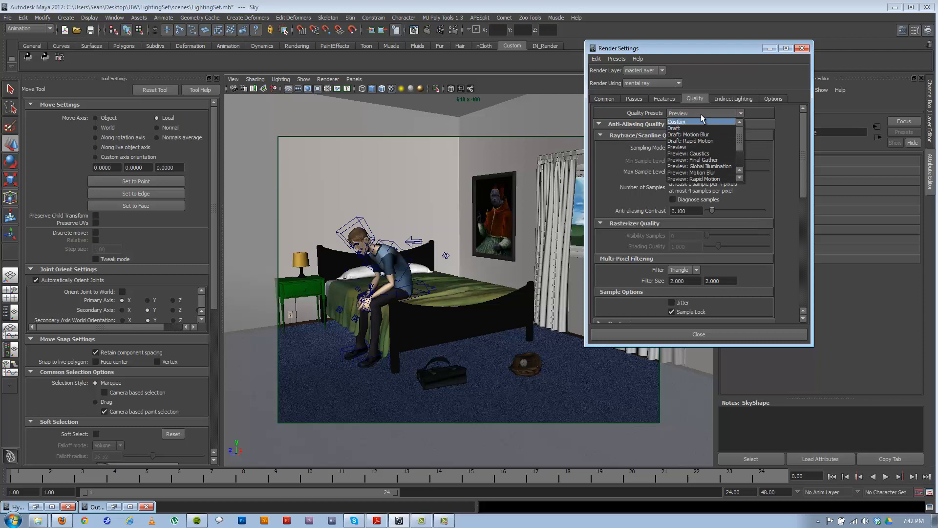
pyautogui.click(691, 147)
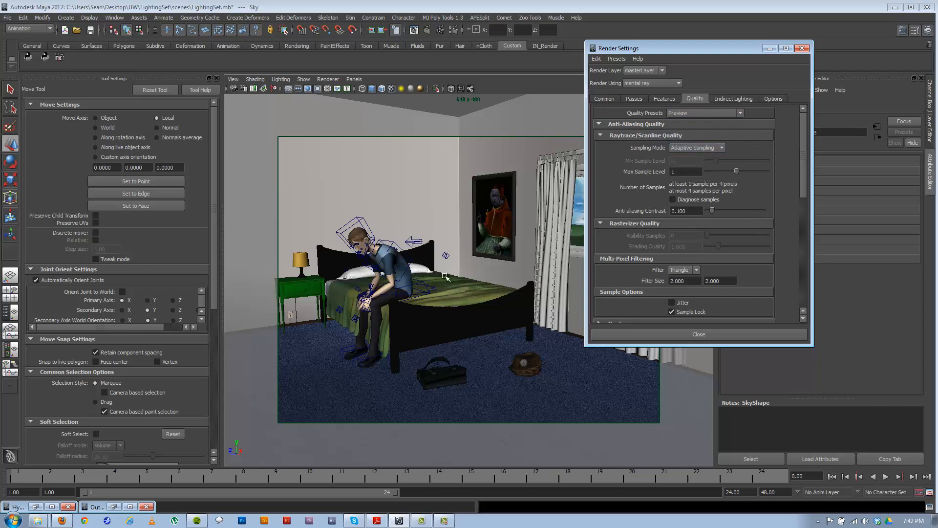
pyautogui.click(694, 114)
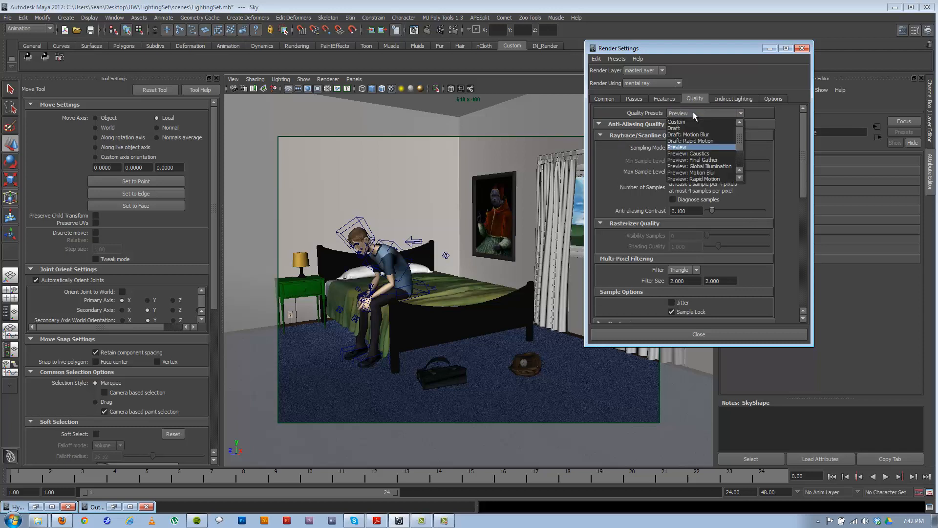
pyautogui.click(695, 146)
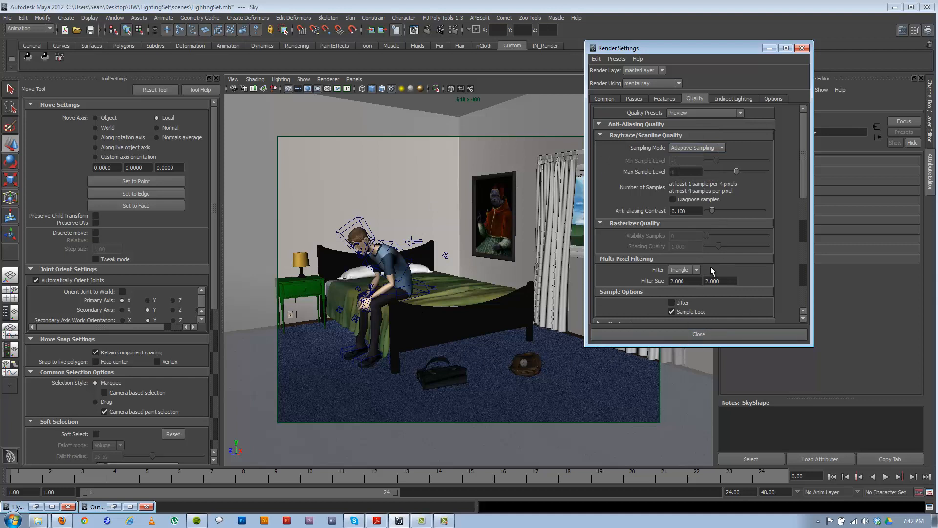
pyautogui.click(769, 49)
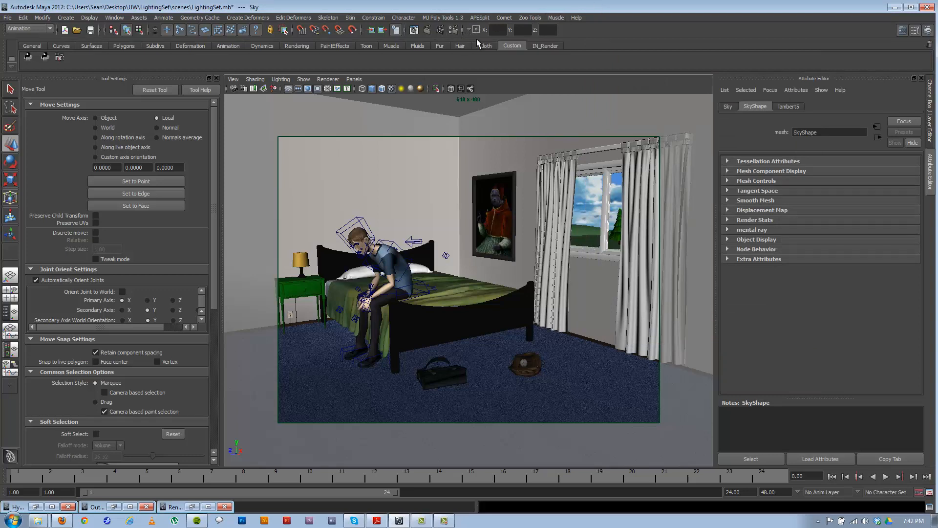
# Step: Render the bedroom through camera1 with mental ray, keep the image in the Render View, and minimize that window
pyautogui.click(412, 171)
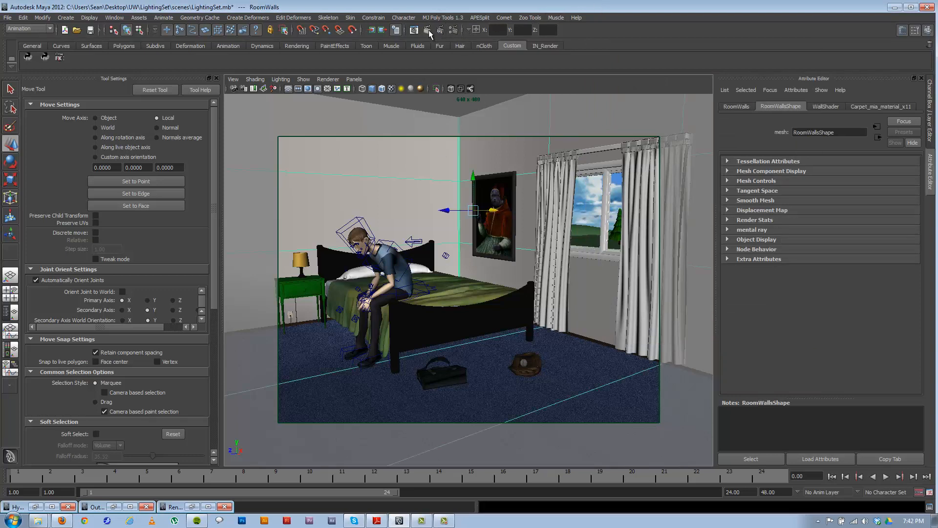
pyautogui.click(427, 30)
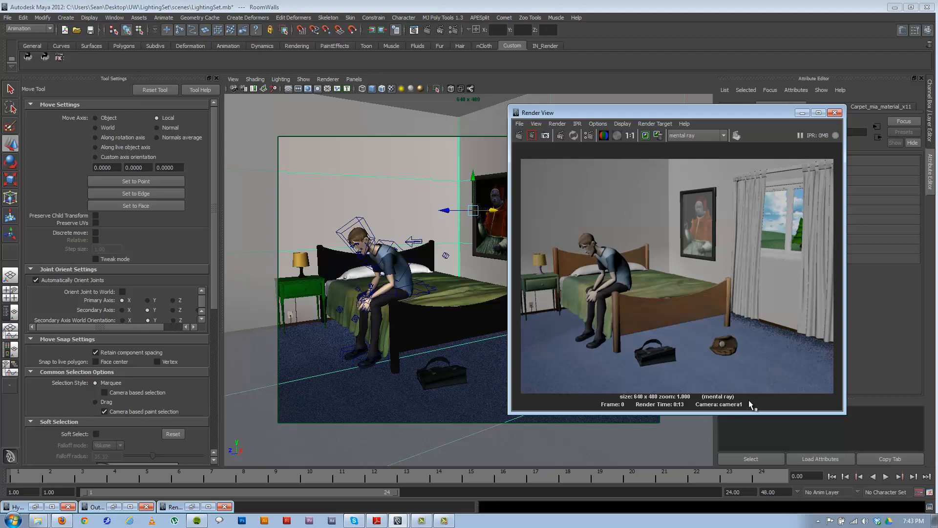
pyautogui.click(644, 137)
pyautogui.click(646, 137)
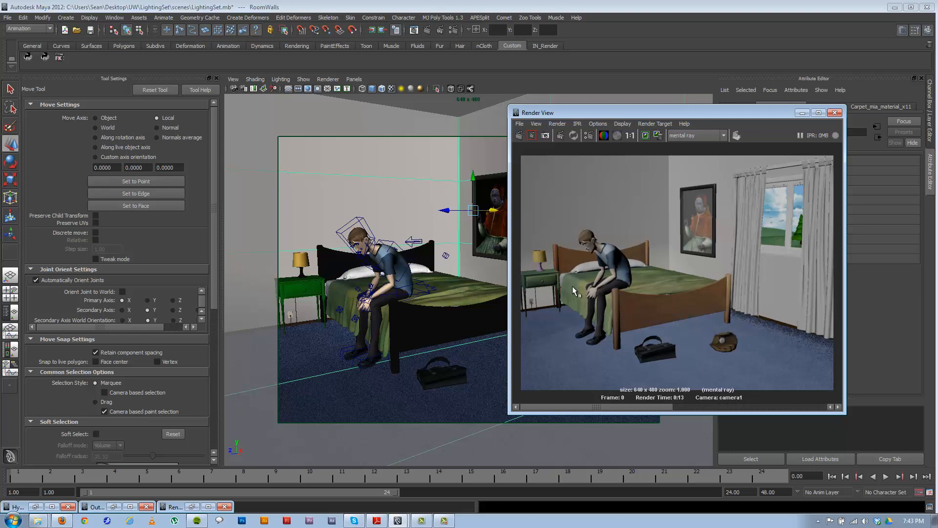
pyautogui.click(803, 113)
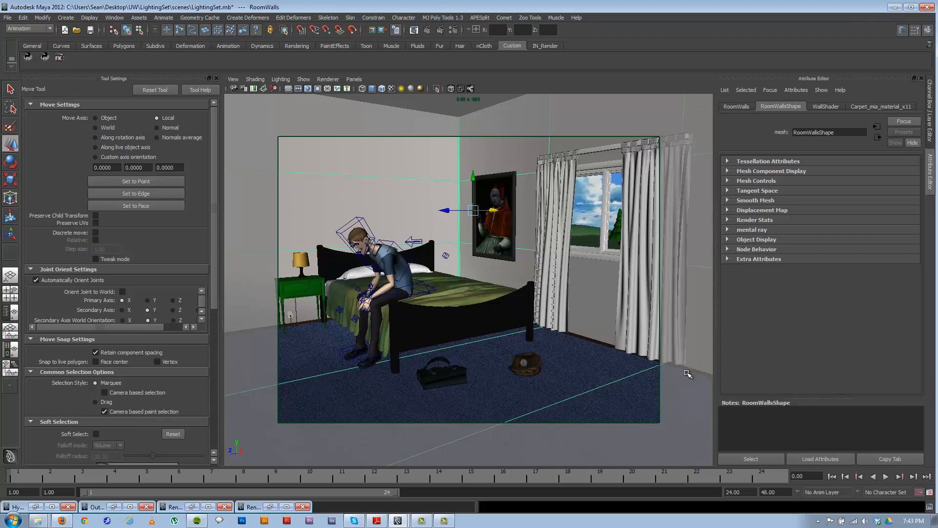
# Step: Switch the viewport to the perspective camera and frame the room from outside together with the landscape and sky backdrop
pyautogui.click(354, 79)
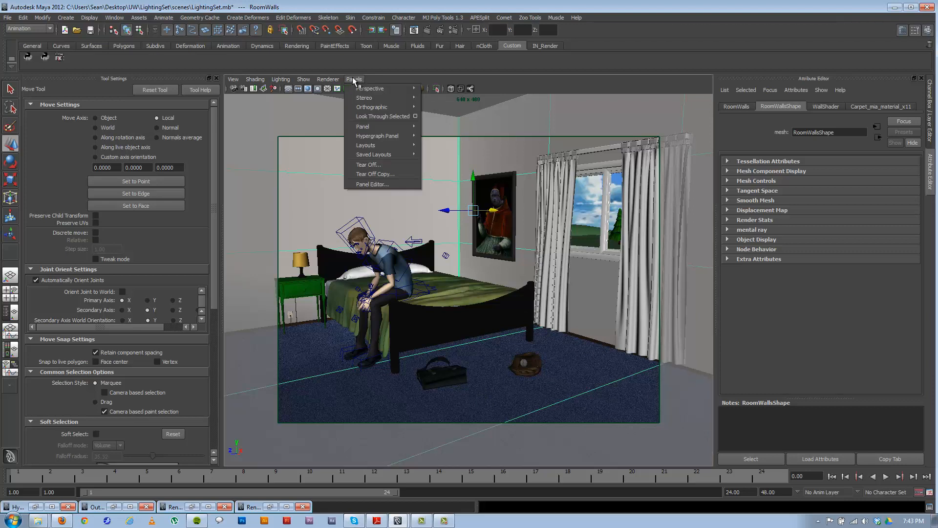
pyautogui.moveTo(386, 89)
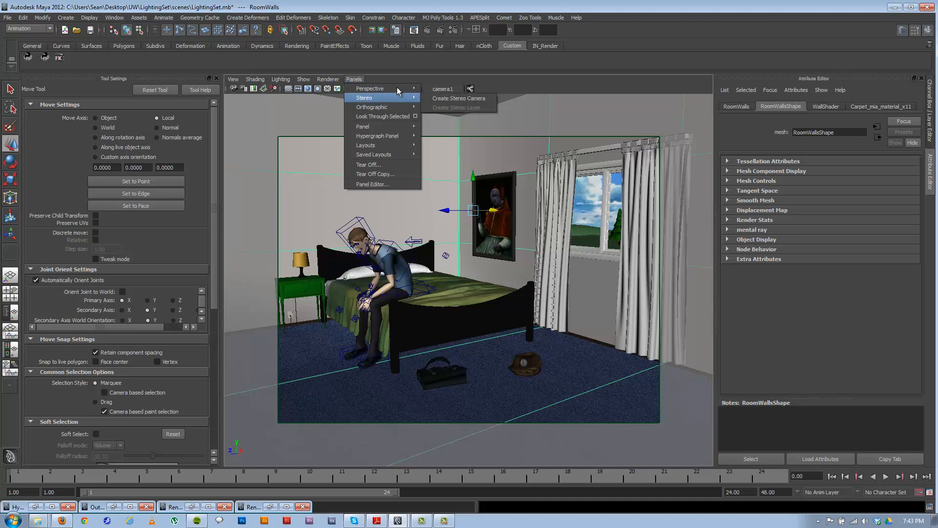
pyautogui.click(433, 99)
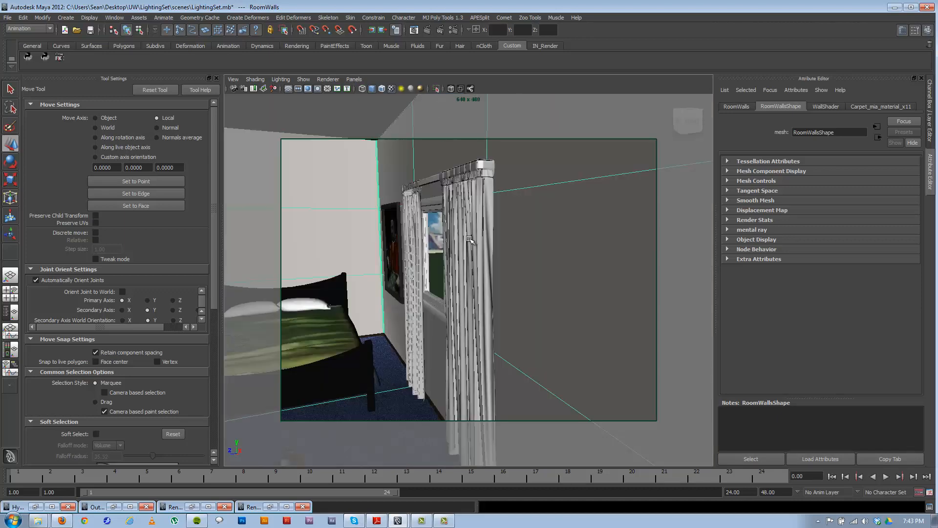
pyautogui.scroll(5, 501, 300)
pyautogui.keyDown('alt'); pyautogui.moveTo(458, 285); pyautogui.dragTo(295, 217, button='right'); pyautogui.keyUp('alt')
pyautogui.keyDown('alt'); pyautogui.moveTo(423, 261); pyautogui.dragTo(467, 254); pyautogui.keyUp('alt')
pyautogui.keyDown('alt'); pyautogui.moveTo(453, 272); pyautogui.dragTo(444, 276, button='middle'); pyautogui.keyUp('alt')
pyautogui.keyDown('alt'); pyautogui.moveTo(443, 275); pyautogui.dragTo(433, 281); pyautogui.keyUp('alt')
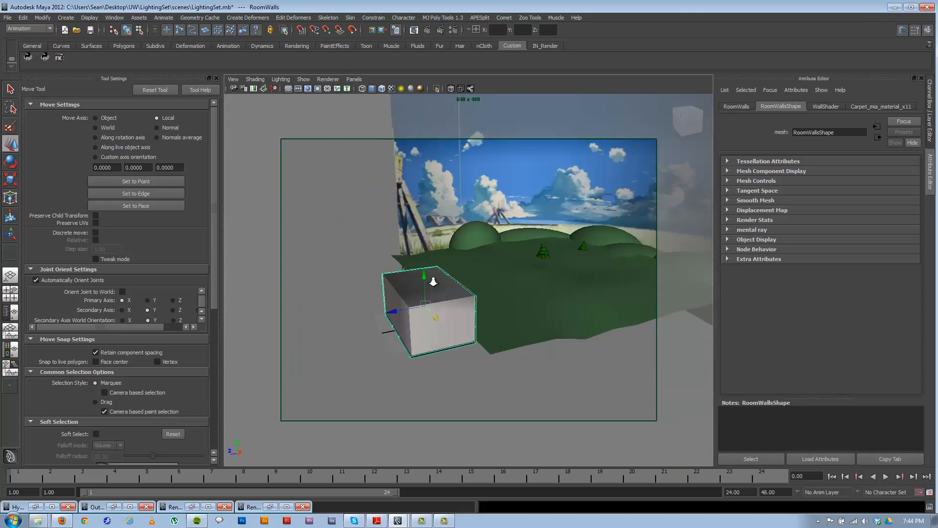
pyautogui.keyDown('alt'); pyautogui.moveTo(434, 280); pyautogui.dragTo(465, 293, button='right'); pyautogui.keyUp('alt')
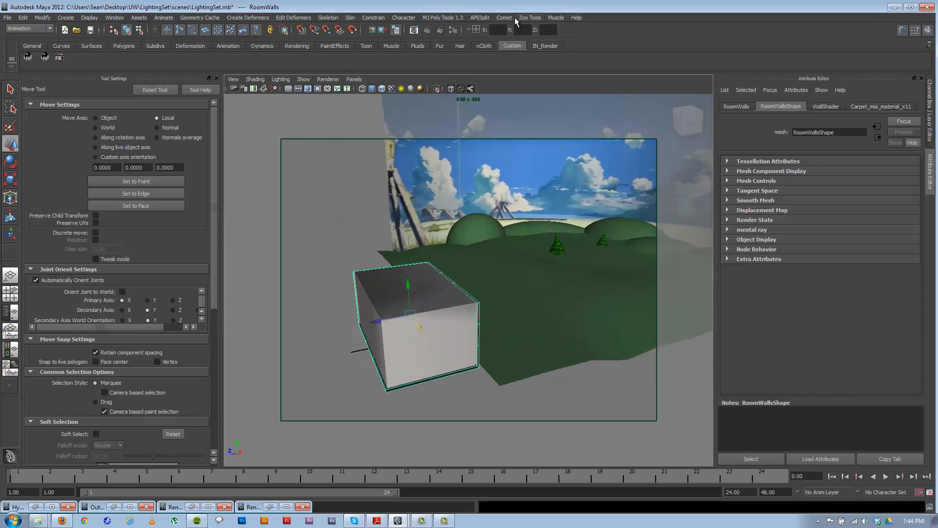
# Step: Create a mental ray Physical Sun and Sky from the Indirect Lighting render settings, and minimize the settings window
pyautogui.click(455, 30)
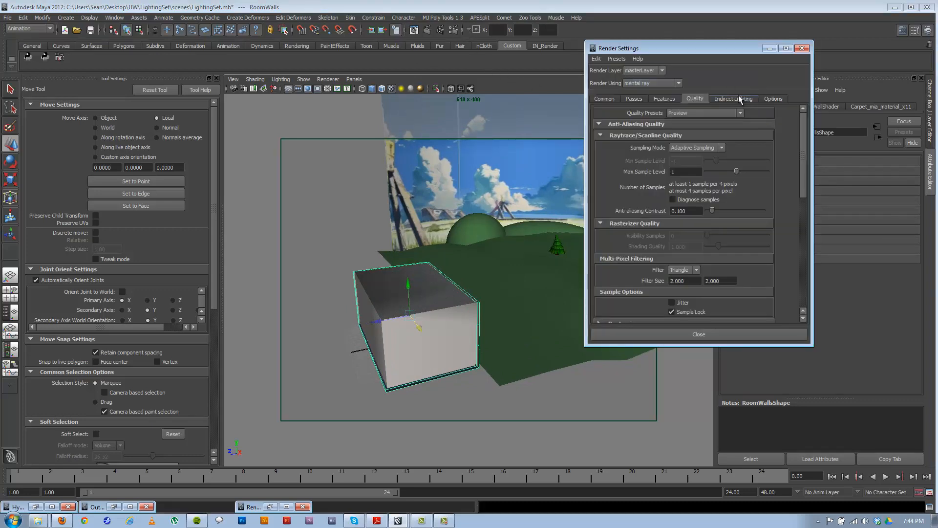
pyautogui.click(737, 98)
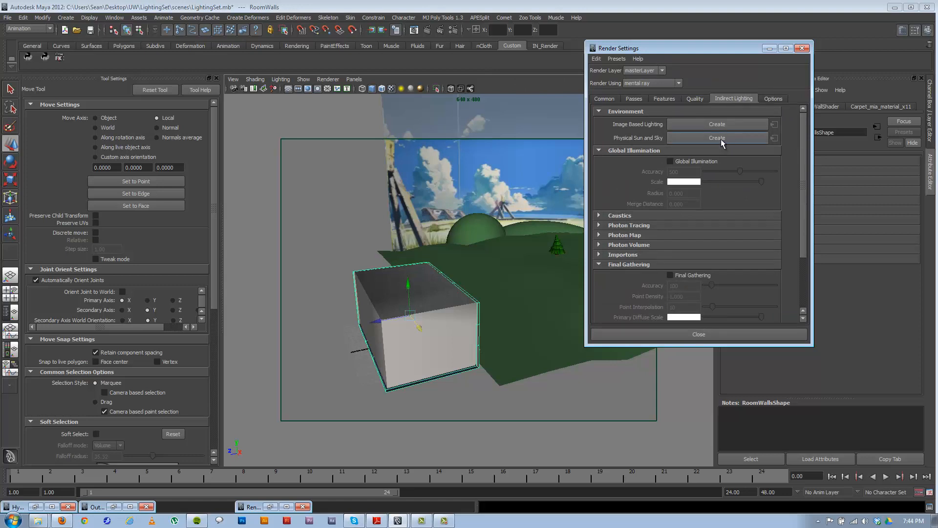
pyautogui.click(736, 139)
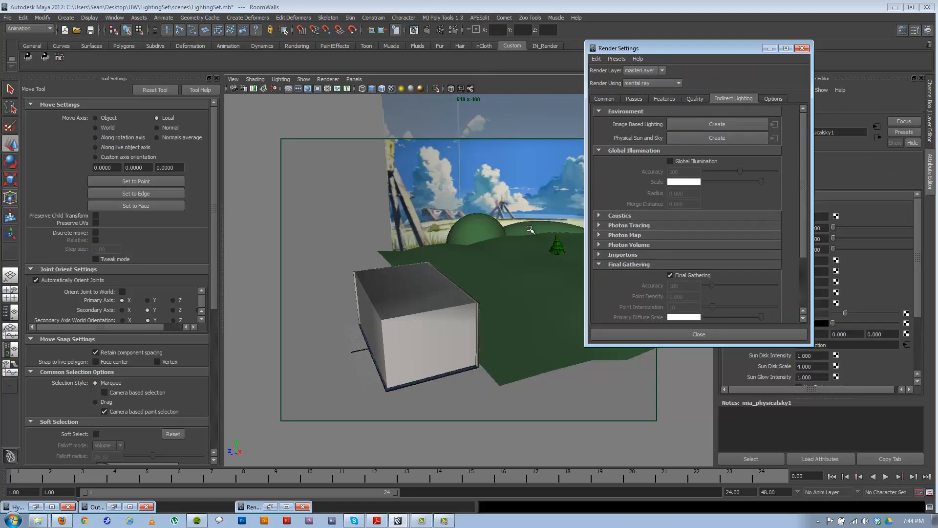
pyautogui.click(769, 49)
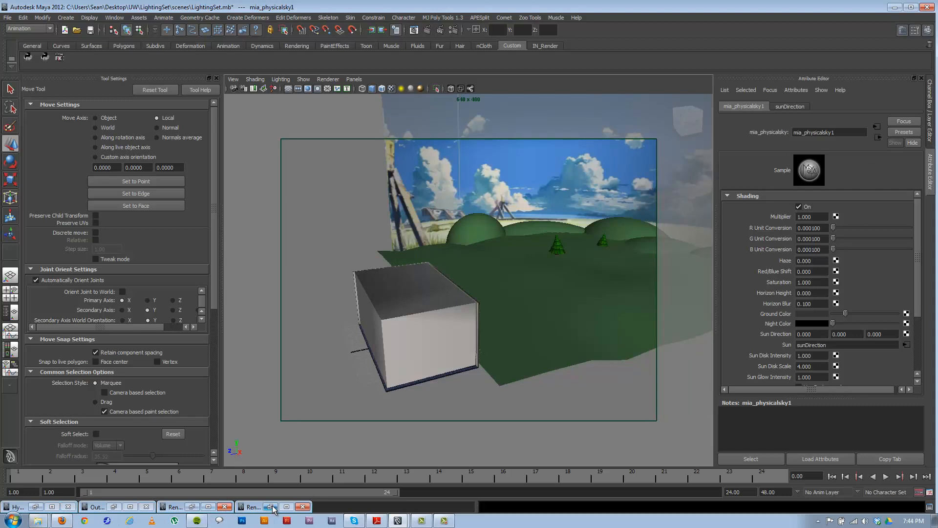
# Step: Select the sunDirection light in the Outliner, move it up above the room and scale it larger
pyautogui.click(114, 507)
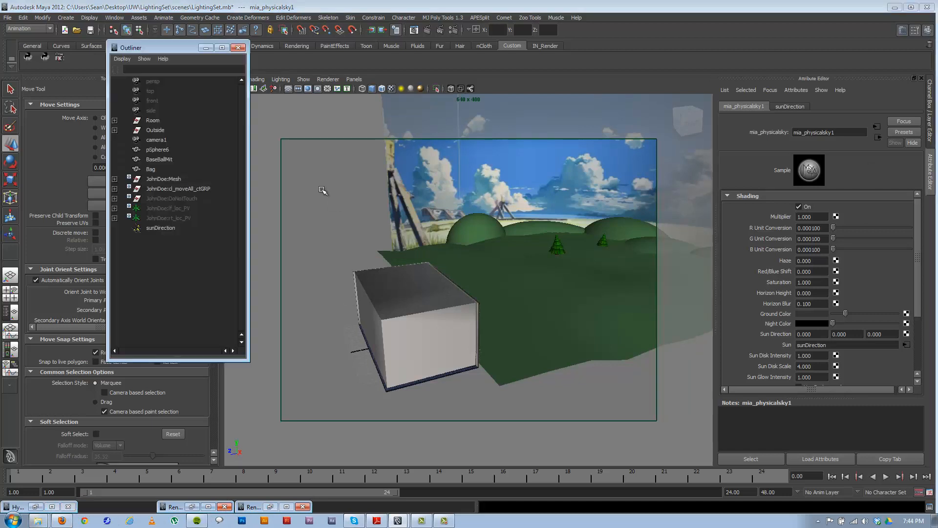
pyautogui.click(159, 228)
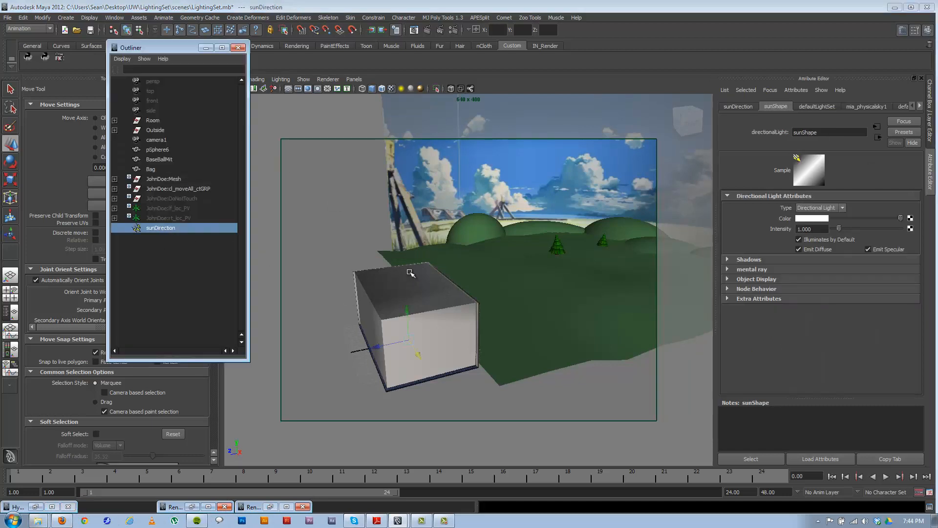
pyautogui.press('w')
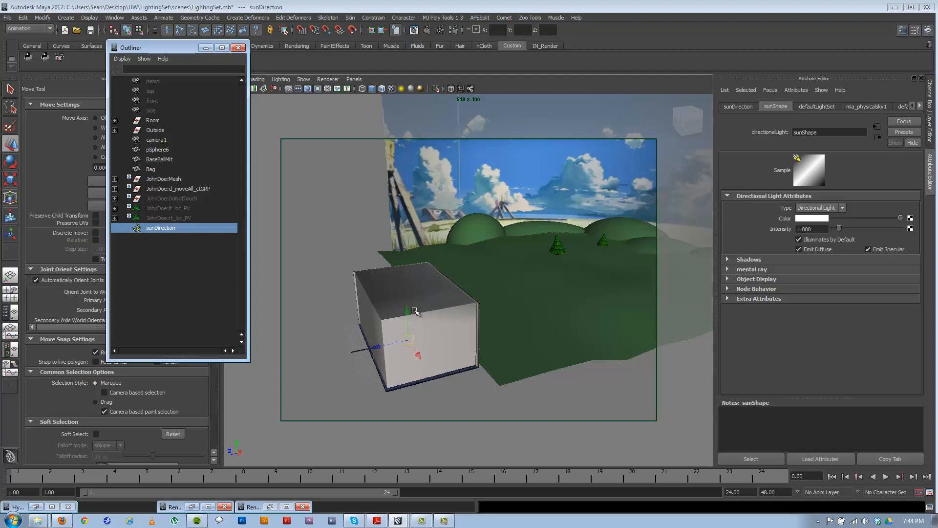
pyautogui.keyDown('alt'); pyautogui.moveTo(424, 306); pyautogui.dragTo(440, 308); pyautogui.keyUp('alt')
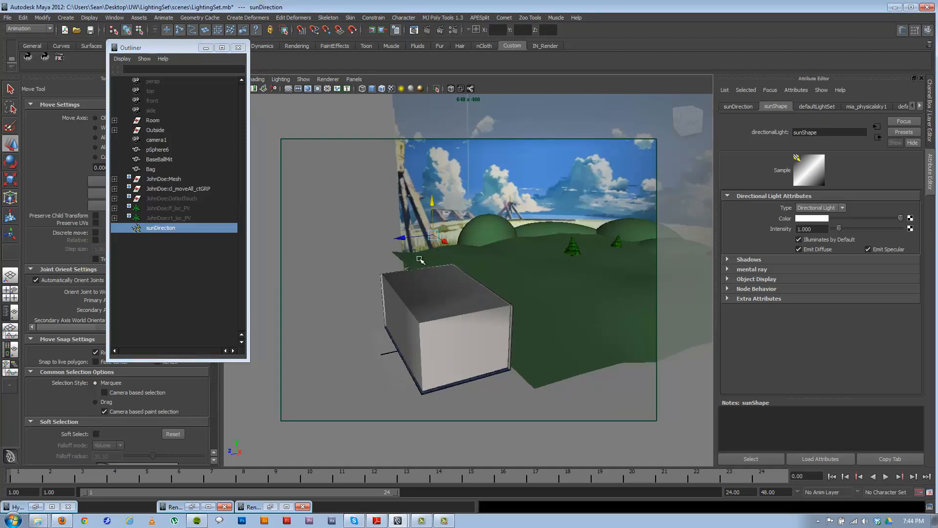
pyautogui.keyDown('alt'); pyautogui.moveTo(454, 273); pyautogui.dragTo(478, 268); pyautogui.keyUp('alt')
pyautogui.press('r')
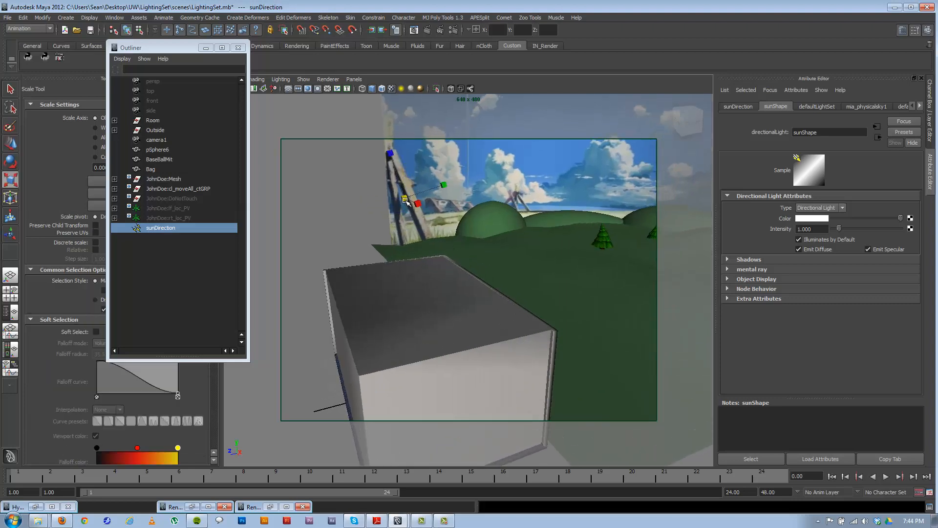
pyautogui.moveTo(417, 195); pyautogui.dragTo(468, 195)
# Step: Rotate the enlarged sunDirection light above the roof while checking its angle from around the room
pyautogui.press('e')
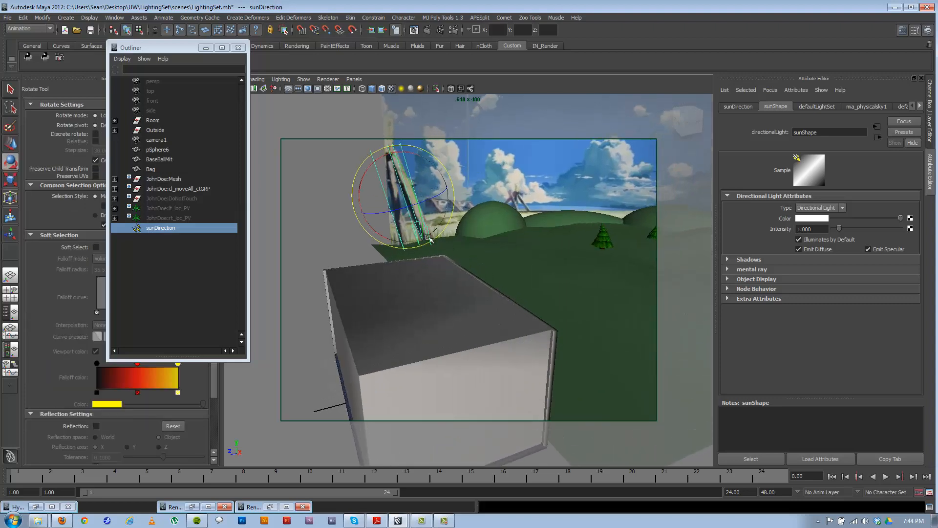
pyautogui.keyDown('alt'); pyautogui.moveTo(402, 238); pyautogui.dragTo(521, 213); pyautogui.keyUp('alt')
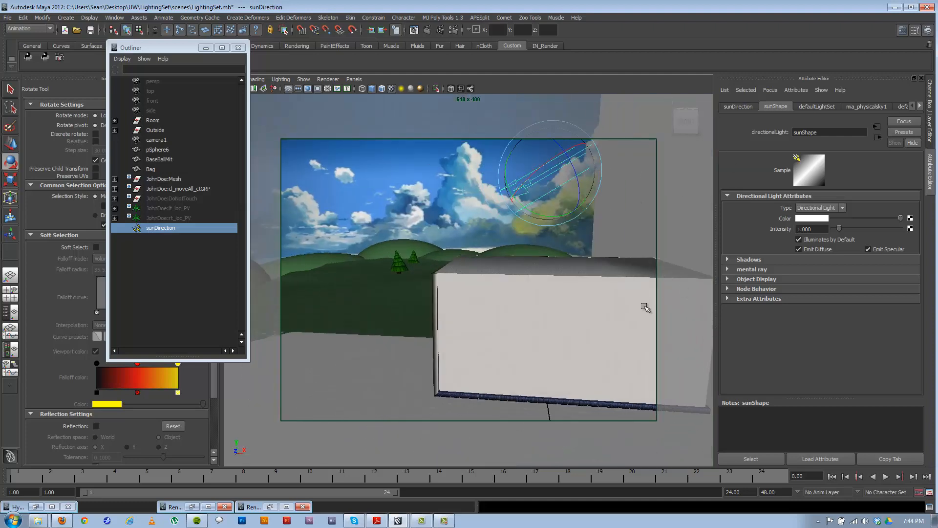
pyautogui.keyDown('alt'); pyautogui.moveTo(472, 247); pyautogui.dragTo(433, 231); pyautogui.keyUp('alt')
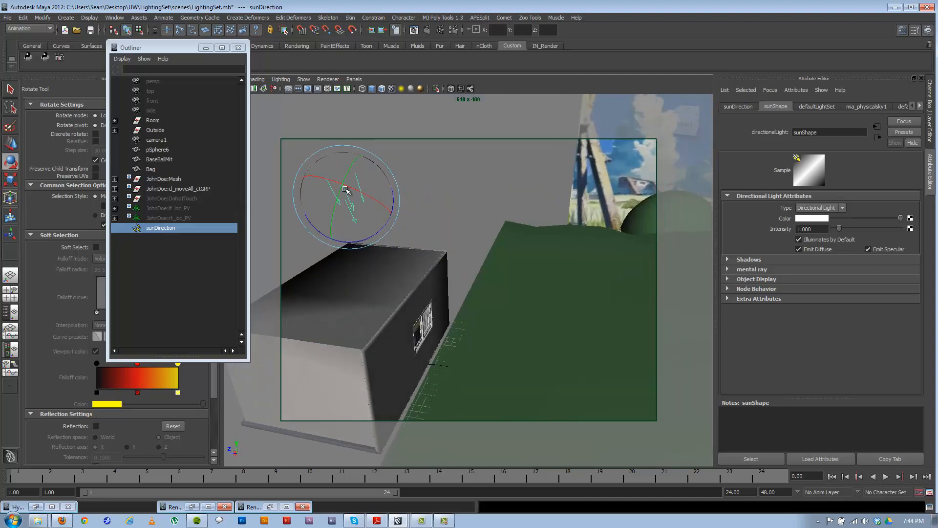
pyautogui.moveTo(349, 198); pyautogui.dragTo(364, 202)
# Step: Move the sunDirection light down outside the window wall and rotate it to aim toward the window
pyautogui.press('w')
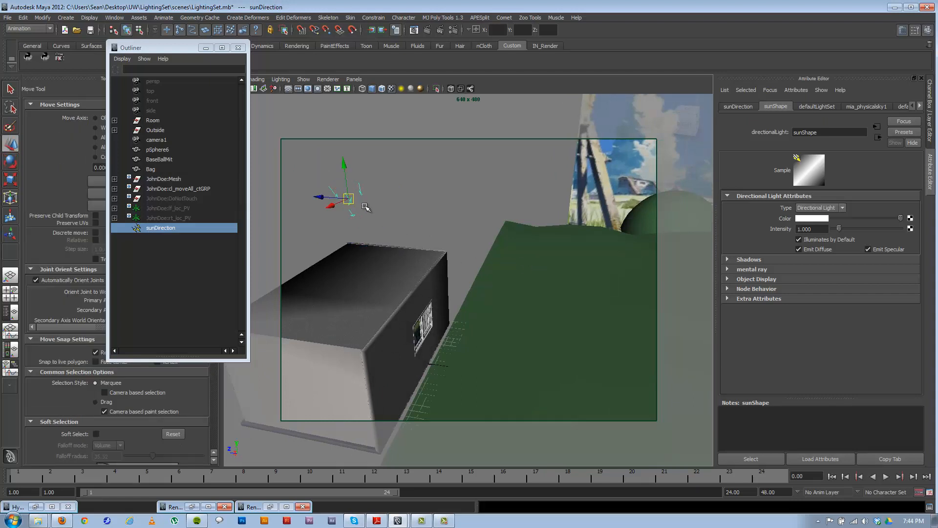
pyautogui.moveTo(350, 203)
pyautogui.mouseDown()
pyautogui.moveTo(515, 241)
pyautogui.moveTo(489, 274)
pyautogui.moveTo(490, 325)
pyautogui.moveTo(482, 314)
pyautogui.moveTo(440, 323)
pyautogui.moveTo(462, 344)
pyautogui.moveTo(478, 339)
pyautogui.moveTo(441, 336)
pyautogui.moveTo(444, 316)
pyautogui.mouseUp()
pyautogui.press('e')
pyautogui.keyDown('alt'); pyautogui.moveTo(444, 316); pyautogui.dragTo(478, 321, button='middle'); pyautogui.keyUp('alt')
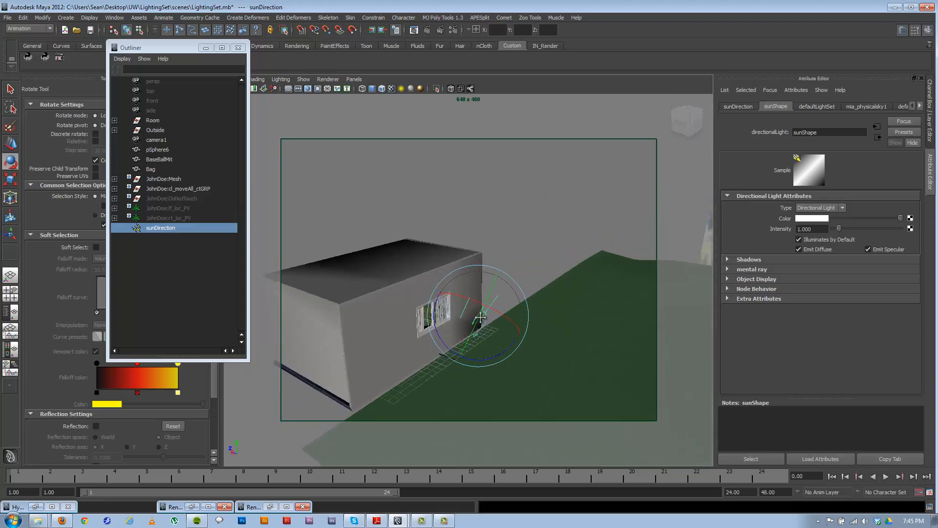
pyautogui.moveTo(478, 321); pyautogui.dragTo(477, 326)
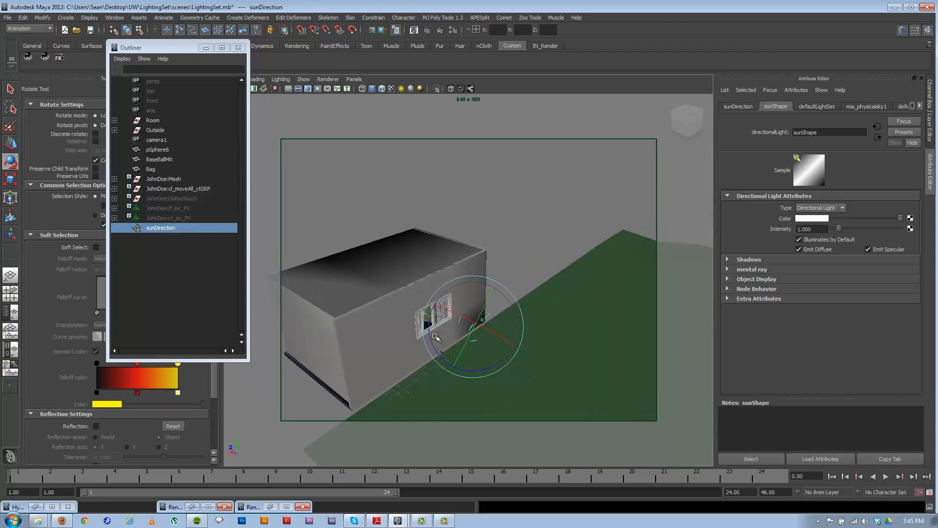
pyautogui.moveTo(488, 332)
pyautogui.mouseDown()
pyautogui.moveTo(480, 345)
pyautogui.moveTo(485, 327)
pyautogui.mouseUp()
pyautogui.keyDown('alt'); pyautogui.moveTo(485, 331); pyautogui.dragTo(367, 319); pyautogui.keyUp('alt')
pyautogui.press('w')
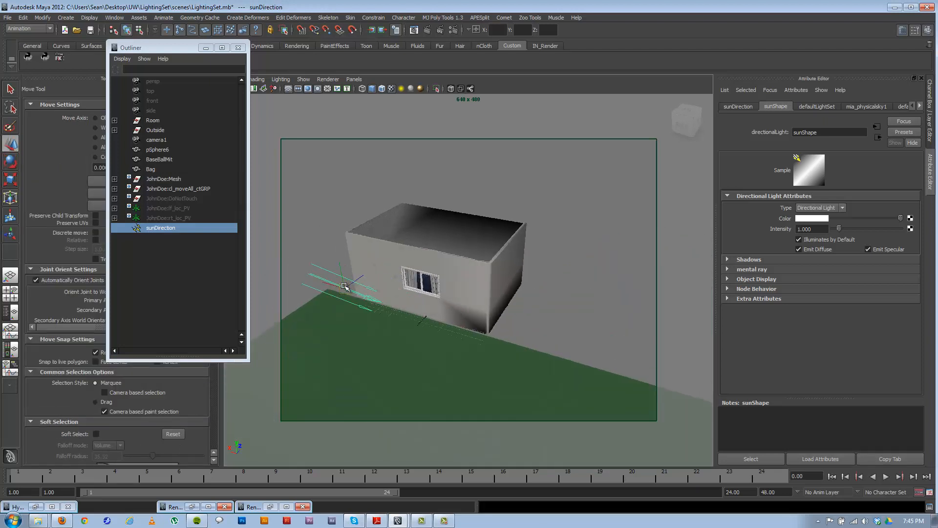
pyautogui.keyDown('alt'); pyautogui.moveTo(318, 293); pyautogui.dragTo(563, 304); pyautogui.keyUp('alt')
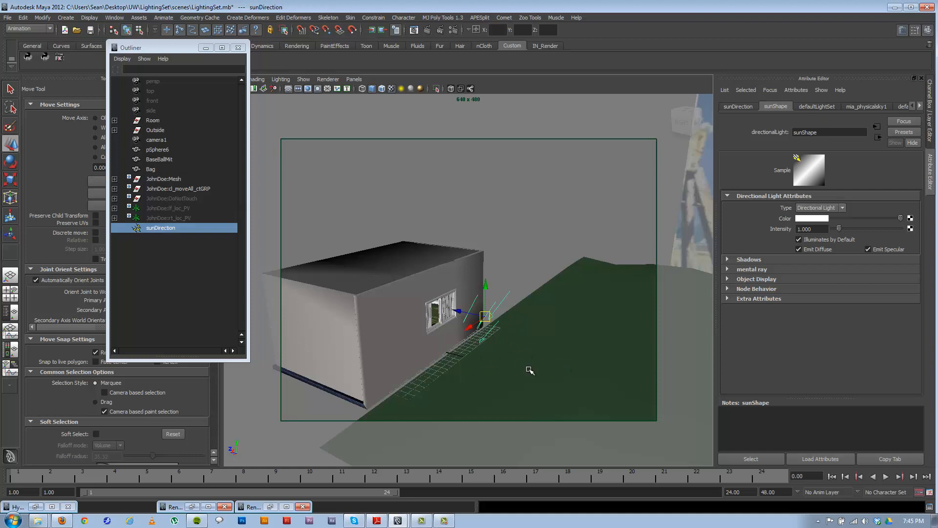
# Step: Graph camera1's connections in the Hypershade to inspect its exposure and physical sky nodes, and minimize the Hypershade
pyautogui.click(157, 140)
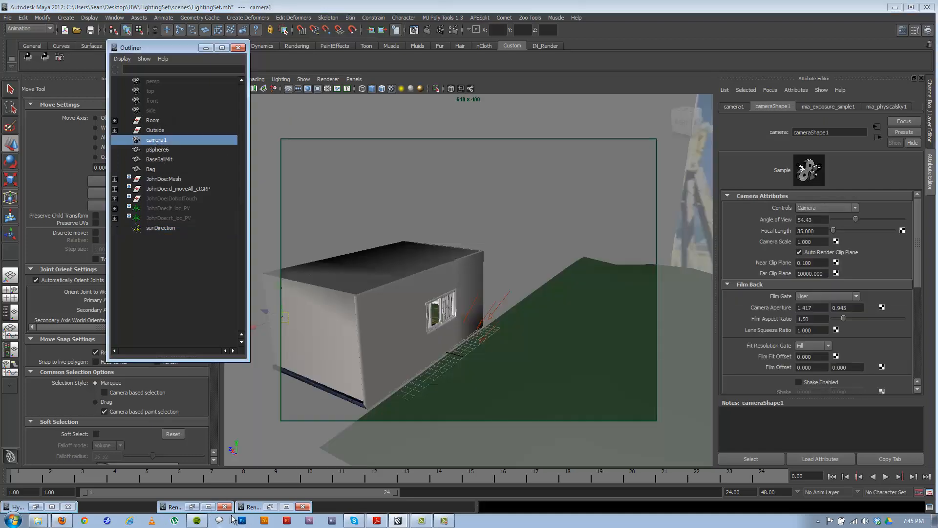
pyautogui.click(36, 507)
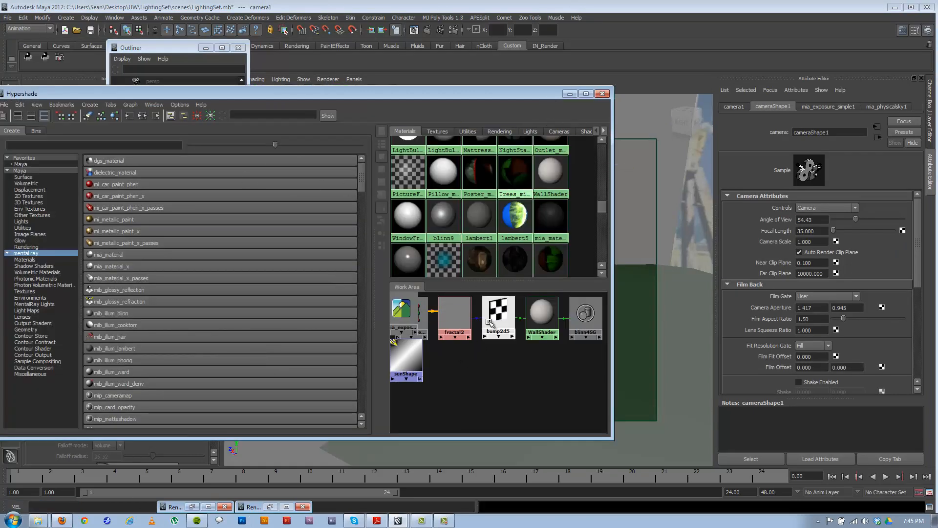
pyautogui.click(143, 116)
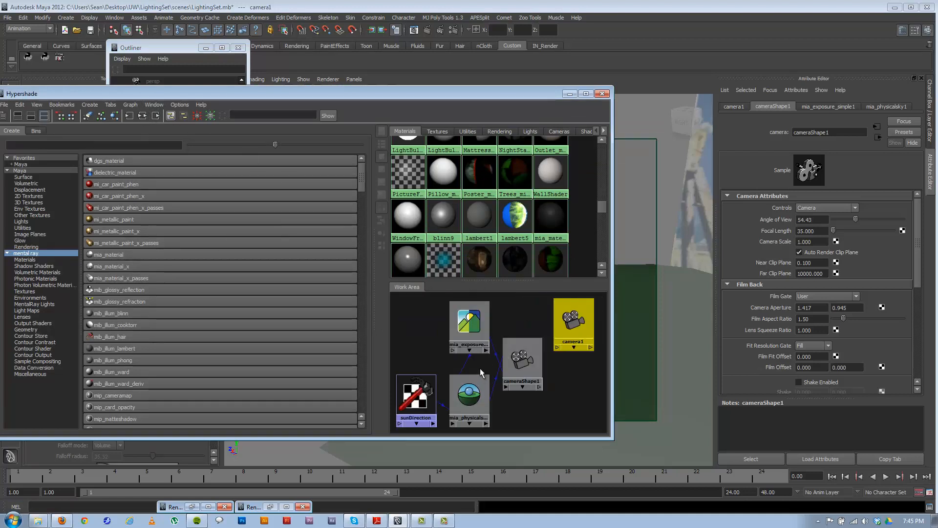
pyautogui.keyDown('alt'); pyautogui.moveTo(480, 368); pyautogui.dragTo(506, 374, button='middle'); pyautogui.keyUp('alt')
pyautogui.click(570, 94)
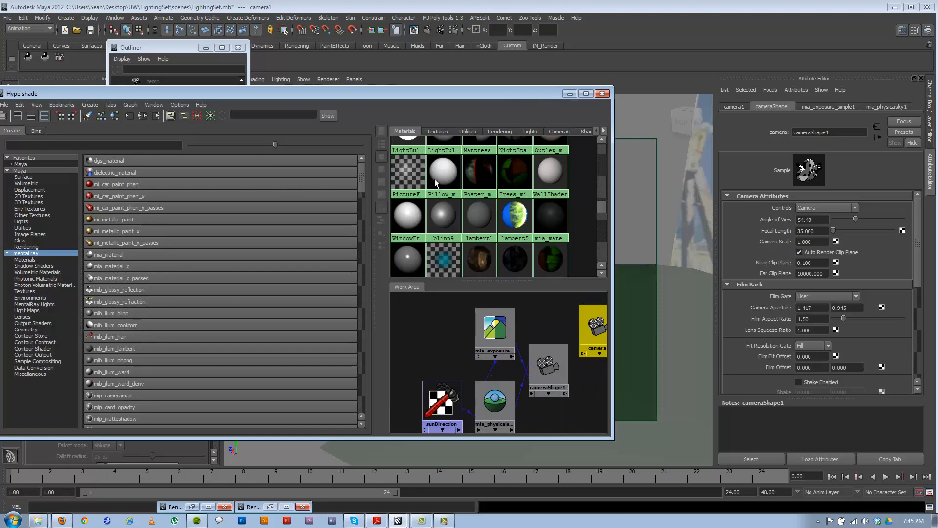
# Step: Reselect the sunDirection light and reposition it outside, in front of the room's window
pyautogui.keyDown('alt'); pyautogui.moveTo(477, 308); pyautogui.dragTo(452, 328); pyautogui.keyUp('alt')
pyautogui.click(464, 332)
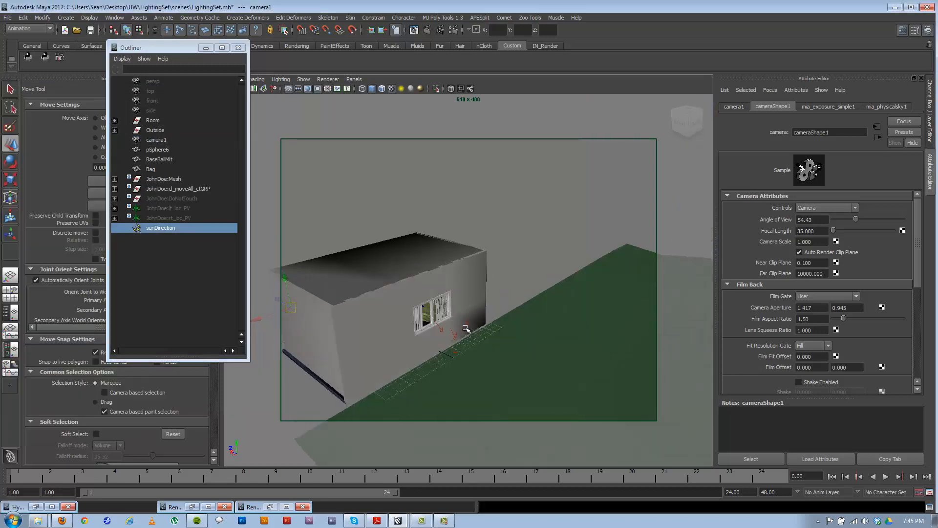
pyautogui.press('e')
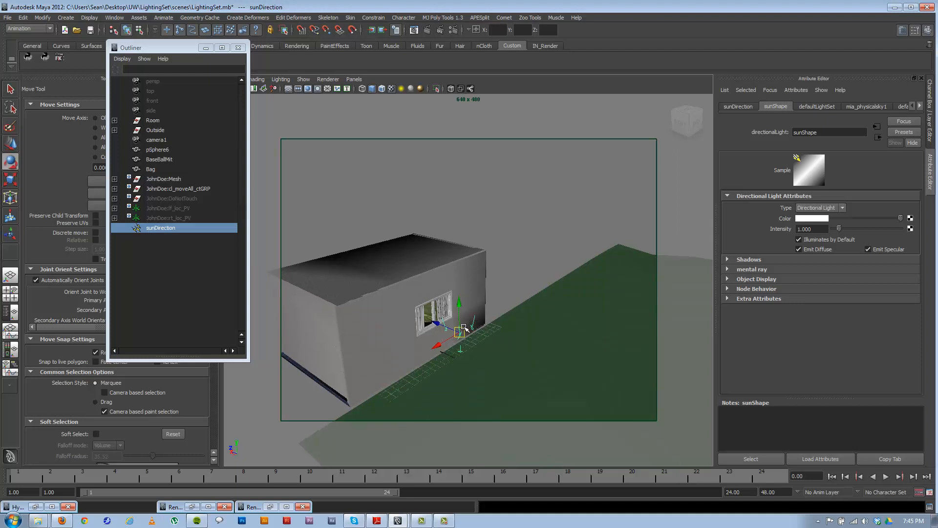
pyautogui.moveTo(467, 335); pyautogui.dragTo(440, 315)
pyautogui.press('w')
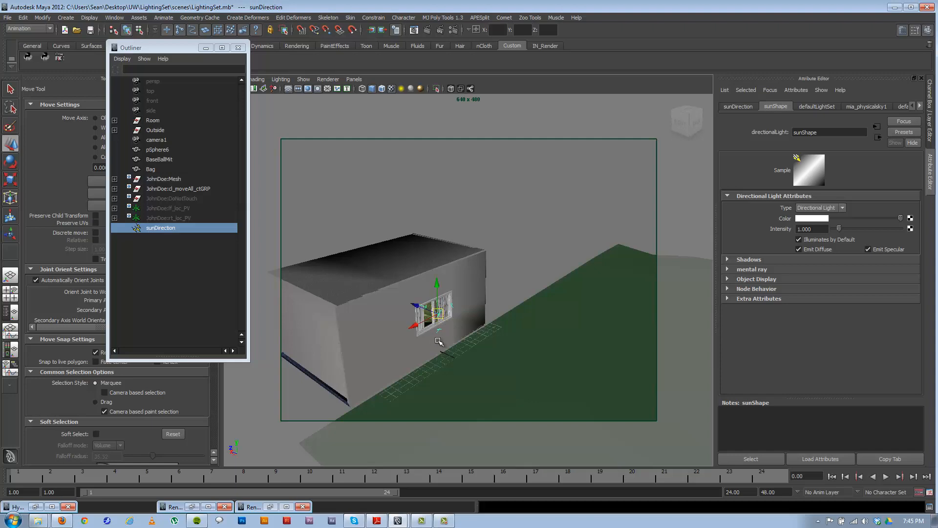
pyautogui.keyDown('alt'); pyautogui.moveTo(429, 347); pyautogui.dragTo(545, 284); pyautogui.keyUp('alt')
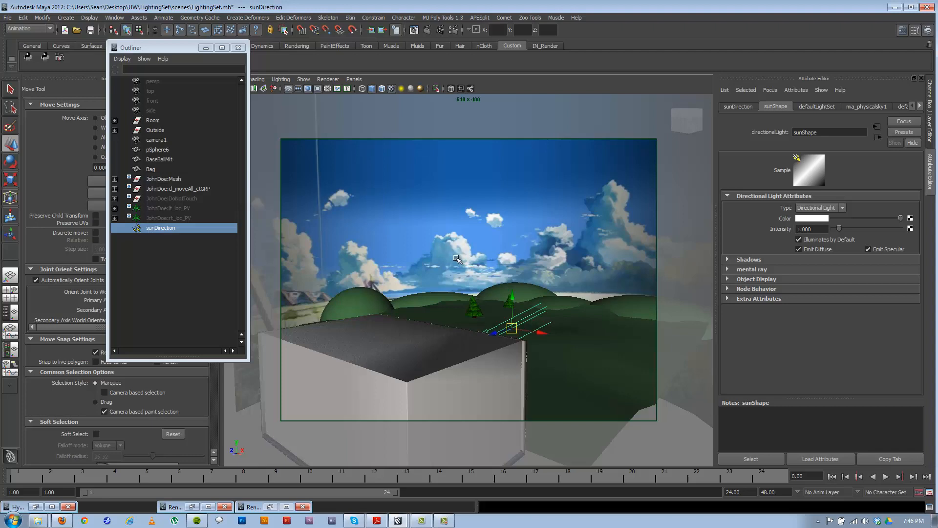
pyautogui.keyDown('alt'); pyautogui.moveTo(549, 307); pyautogui.dragTo(448, 303); pyautogui.keyUp('alt')
# Step: Rotate the sunDirection light through different sun angles, ending with it slanting down toward the room's window wall
pyautogui.press('e')
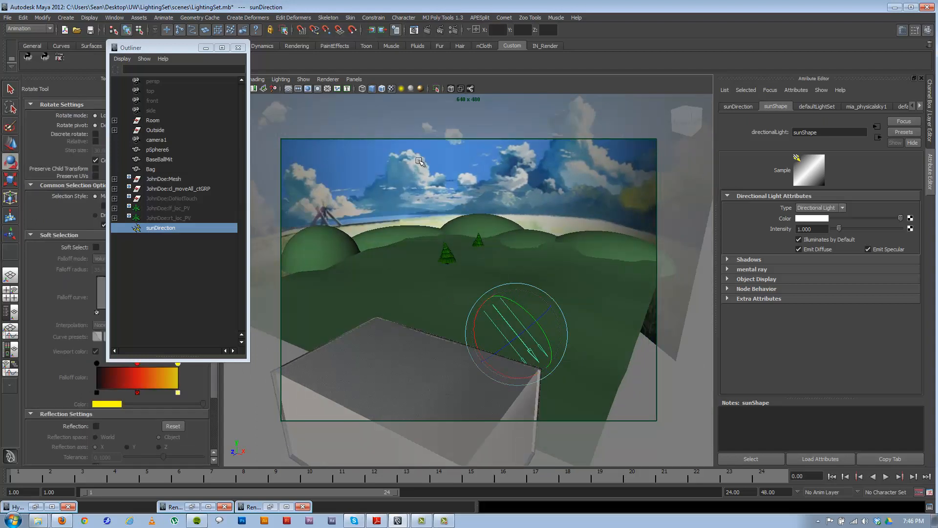
pyautogui.keyDown('alt'); pyautogui.moveTo(403, 187); pyautogui.dragTo(410, 181); pyautogui.keyUp('alt')
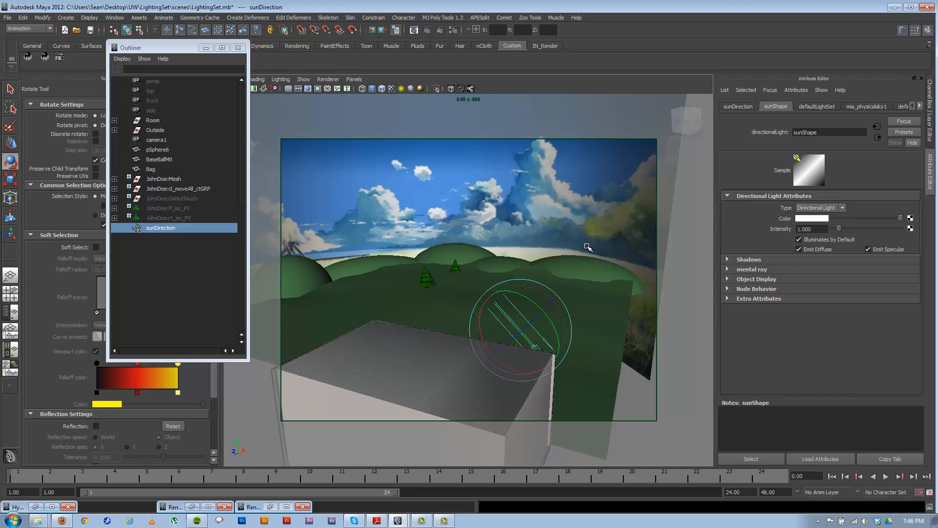
pyautogui.moveTo(506, 306); pyautogui.dragTo(512, 330)
pyautogui.moveTo(518, 330); pyautogui.dragTo(507, 367)
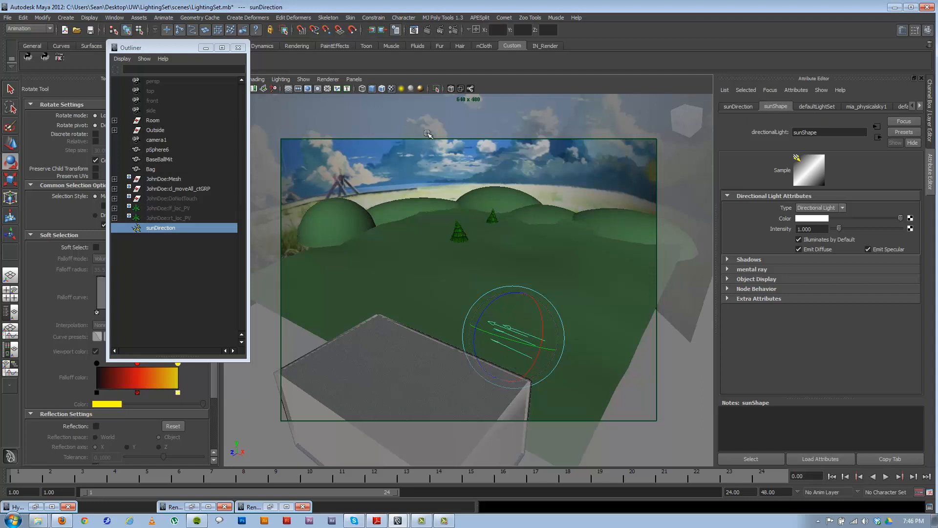
pyautogui.moveTo(525, 353); pyautogui.dragTo(551, 224)
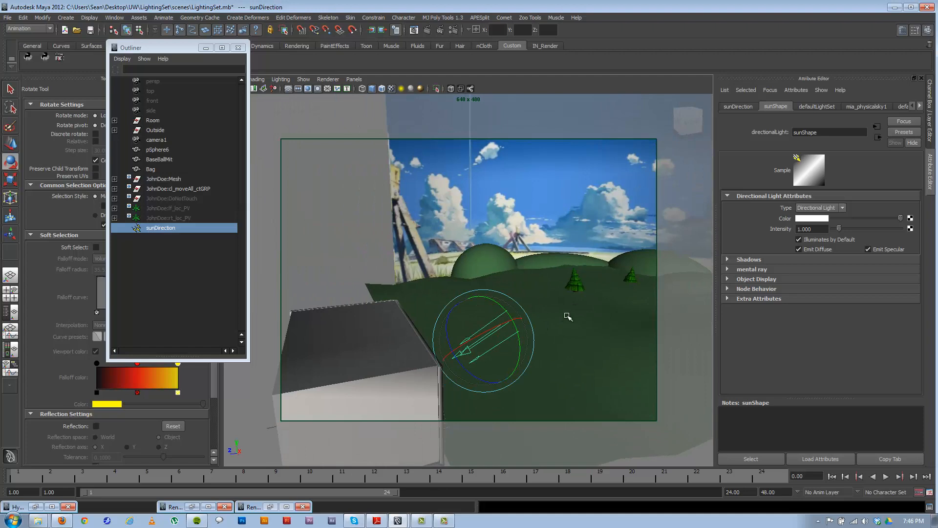
pyautogui.keyDown('alt'); pyautogui.moveTo(427, 299); pyautogui.dragTo(445, 297); pyautogui.keyUp('alt')
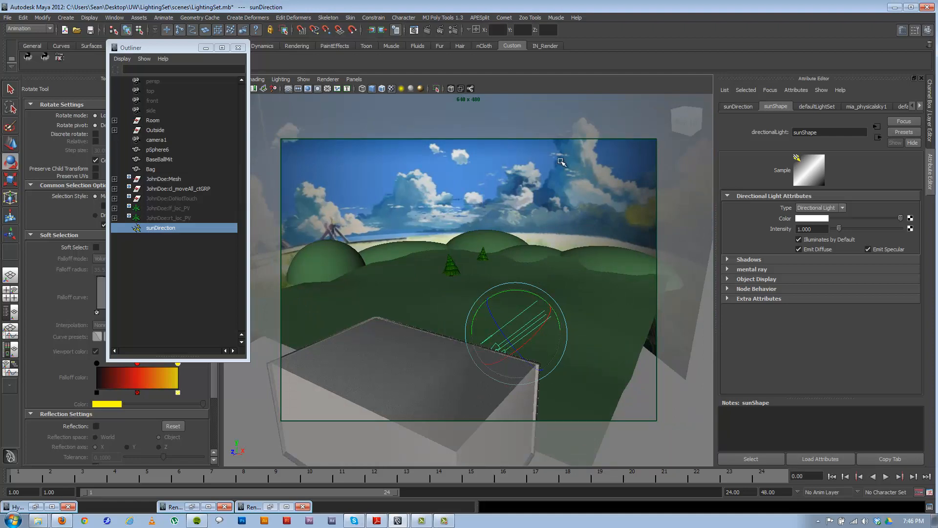
# Step: Examine the sunDirection light's angle and position relative to the room's window from several sides
pyautogui.keyDown('alt'); pyautogui.moveTo(540, 285); pyautogui.dragTo(459, 341); pyautogui.keyUp('alt')
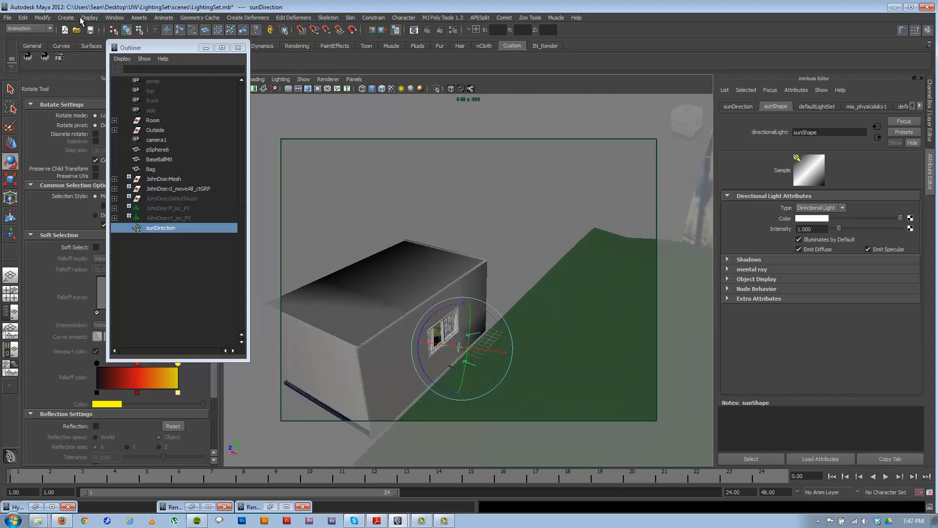
pyautogui.click(83, 18)
pyautogui.click(288, 5)
pyautogui.moveTo(470, 334)
pyautogui.keyDown('alt'); pyautogui.mouseDown()
pyautogui.moveTo(462, 330)
pyautogui.moveTo(470, 332)
pyautogui.mouseUp(); pyautogui.keyUp('alt')
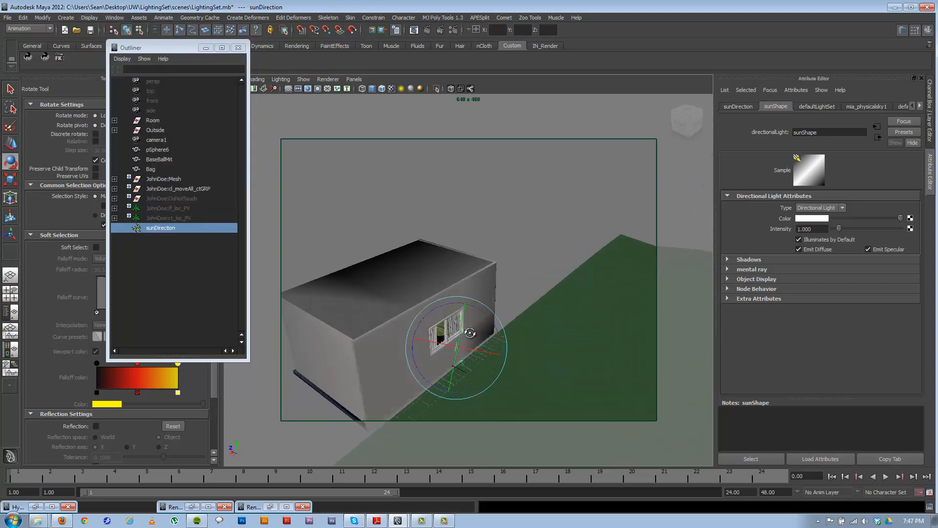
pyautogui.keyDown('alt'); pyautogui.moveTo(409, 352); pyautogui.dragTo(493, 355); pyautogui.keyUp('alt')
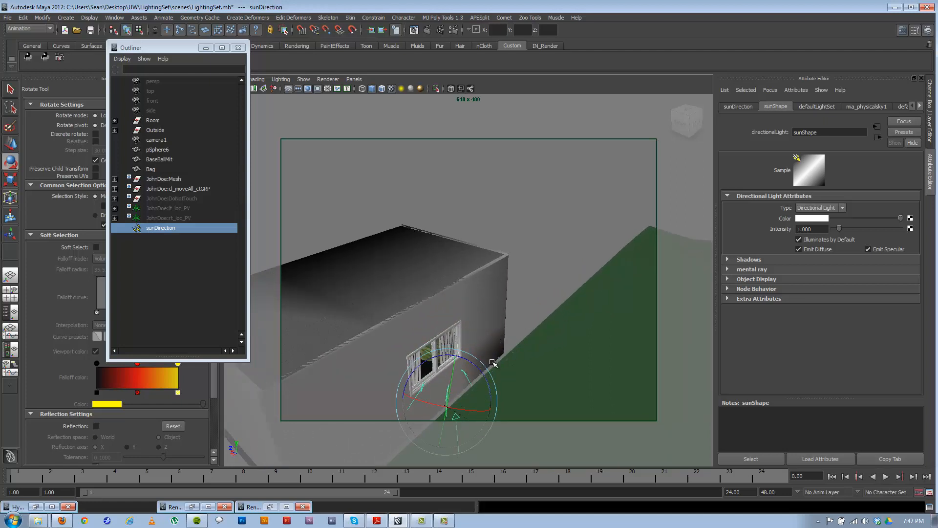
pyautogui.keyDown('alt'); pyautogui.moveTo(435, 382); pyautogui.dragTo(434, 356); pyautogui.keyUp('alt')
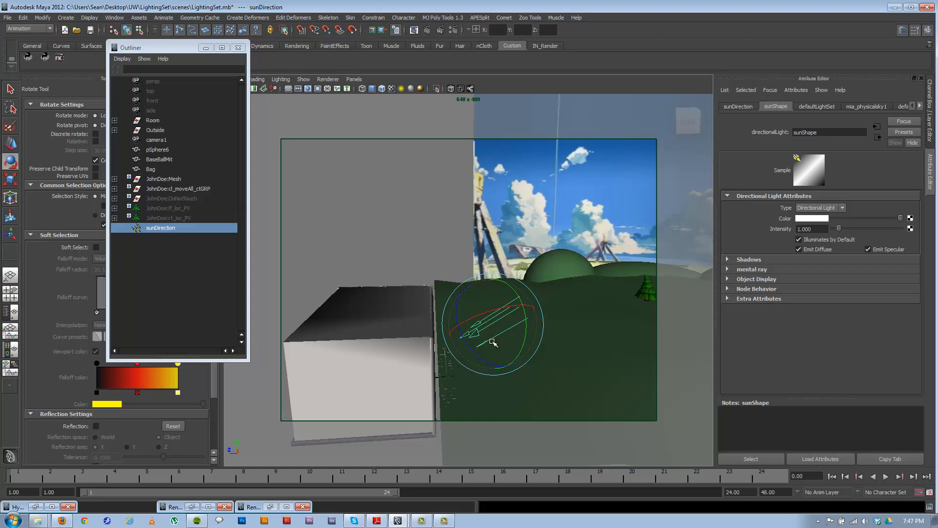
pyautogui.moveTo(503, 341); pyautogui.dragTo(483, 350)
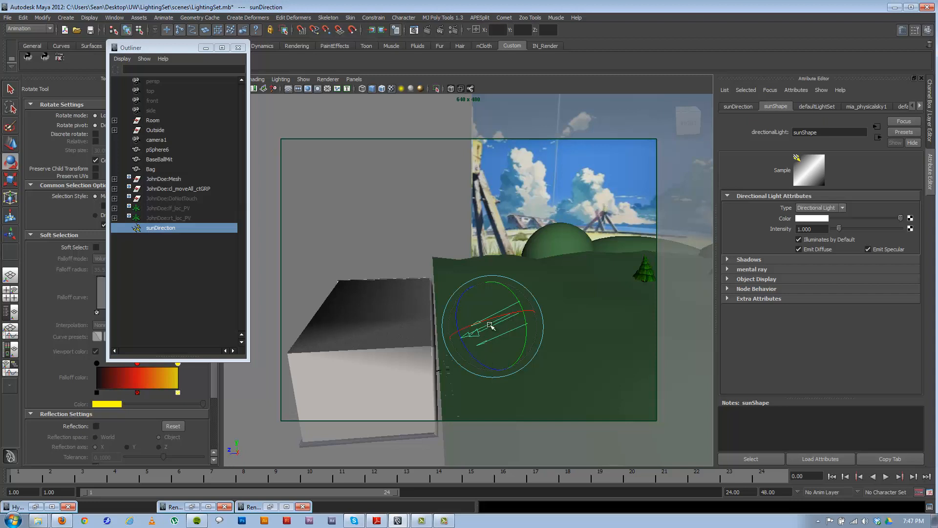
pyautogui.keyDown('alt'); pyautogui.moveTo(490, 325); pyautogui.dragTo(618, 295); pyautogui.keyUp('alt')
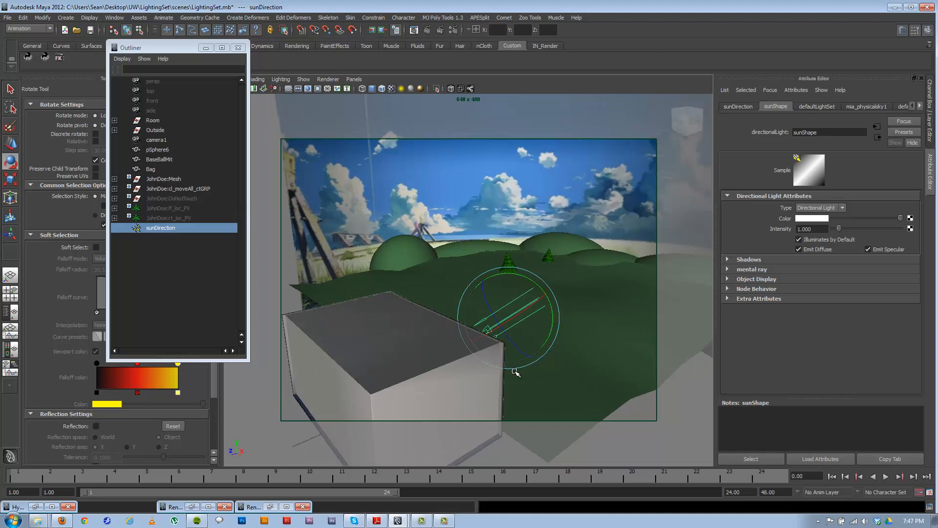
pyautogui.keyDown('alt'); pyautogui.moveTo(525, 376); pyautogui.dragTo(434, 382); pyautogui.keyUp('alt')
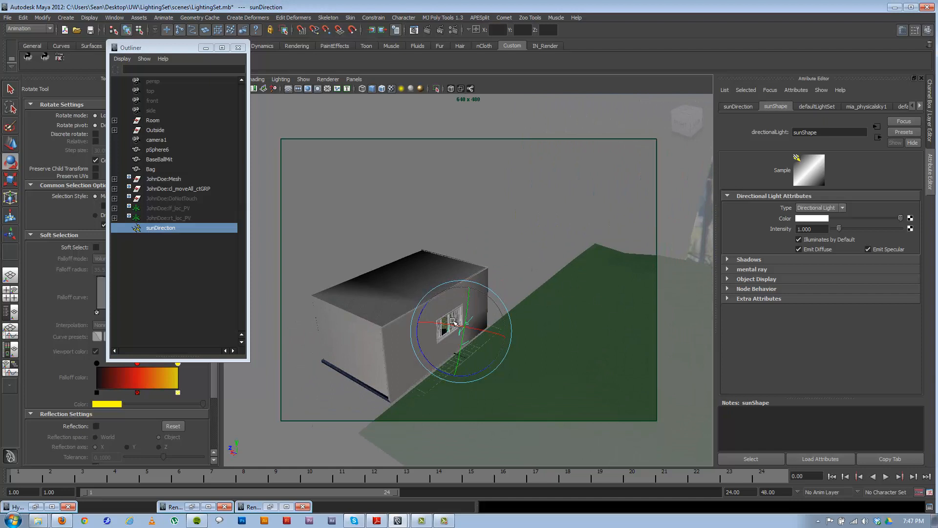
pyautogui.keyDown('alt'); pyautogui.moveTo(454, 322); pyautogui.dragTo(533, 351, button='right'); pyautogui.keyUp('alt')
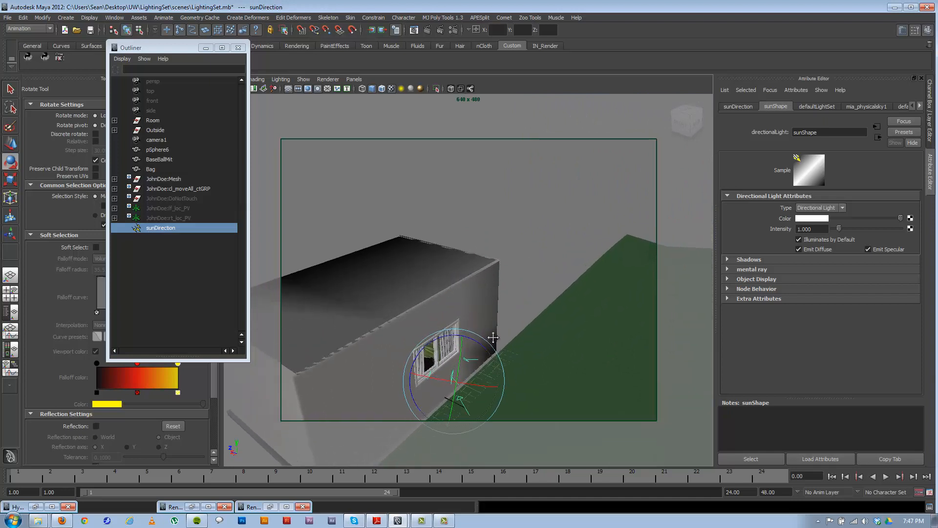
pyautogui.keyDown('alt'); pyautogui.moveTo(491, 341); pyautogui.dragTo(505, 308, button='middle'); pyautogui.keyUp('alt')
pyautogui.moveTo(485, 348); pyautogui.dragTo(479, 349)
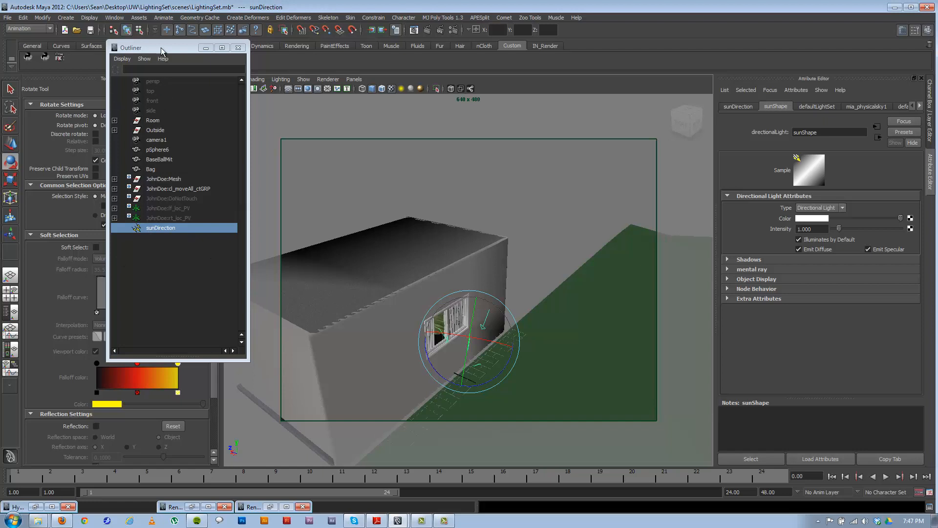
pyautogui.moveTo(161, 48); pyautogui.dragTo(131, 60)
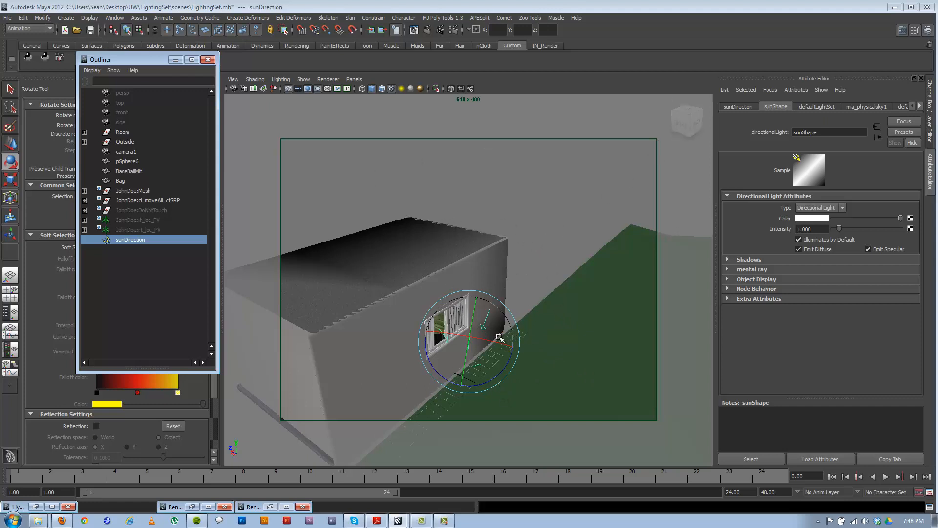
pyautogui.moveTo(469, 331)
pyautogui.mouseDown()
pyautogui.moveTo(441, 338)
pyautogui.moveTo(485, 369)
pyautogui.moveTo(496, 333)
pyautogui.moveTo(481, 319)
pyautogui.moveTo(483, 336)
pyautogui.mouseUp()
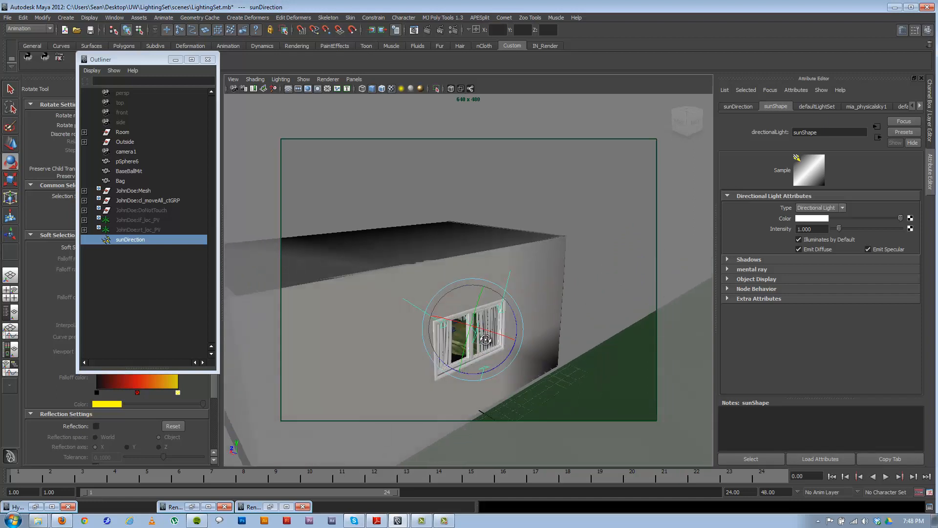
# Step: Center the view on the selected sunDirection light
pyautogui.click(354, 79)
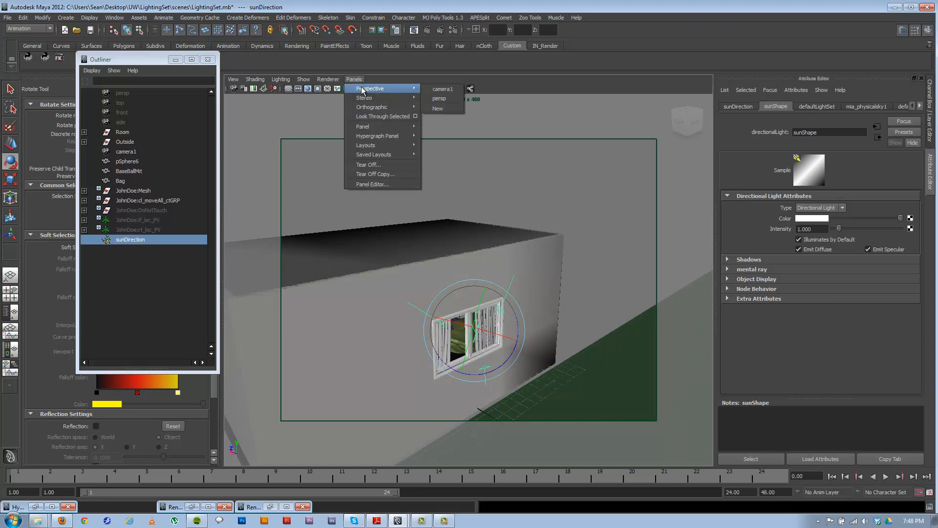
pyautogui.click(354, 80)
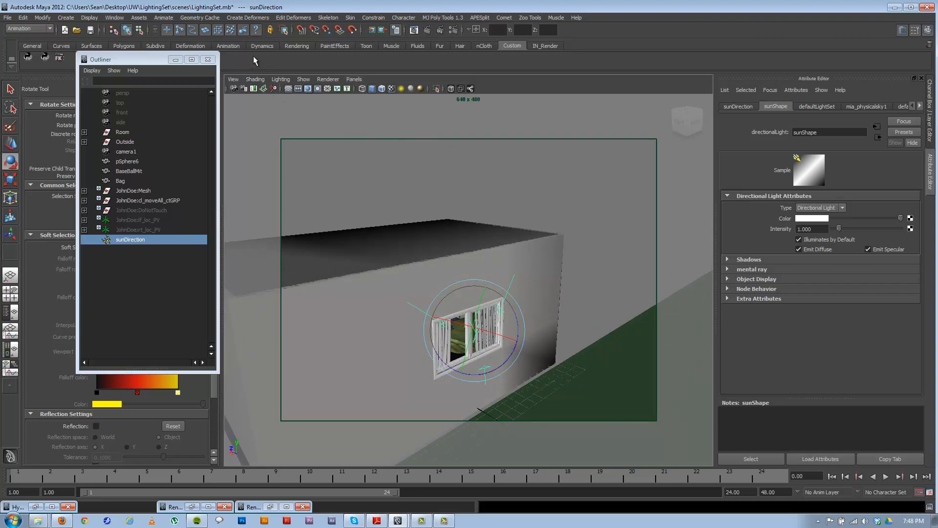
pyautogui.click(234, 79)
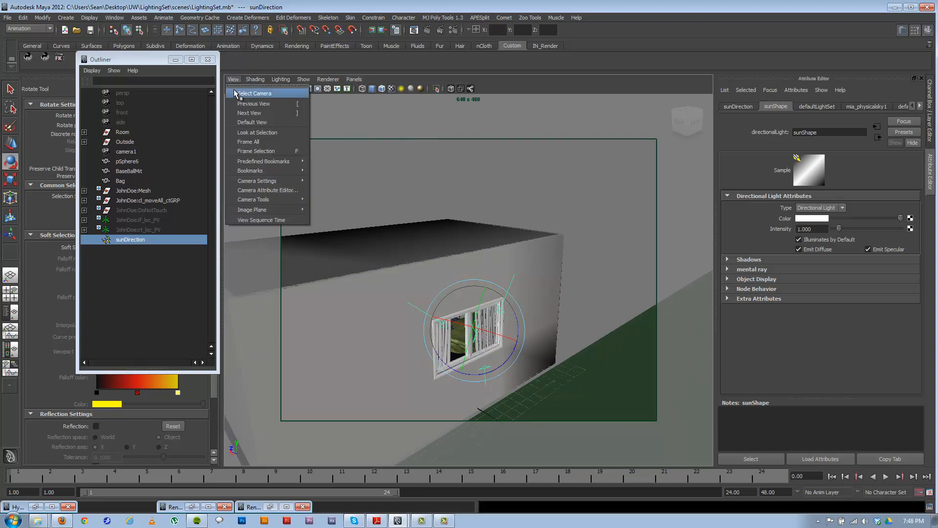
pyautogui.click(286, 133)
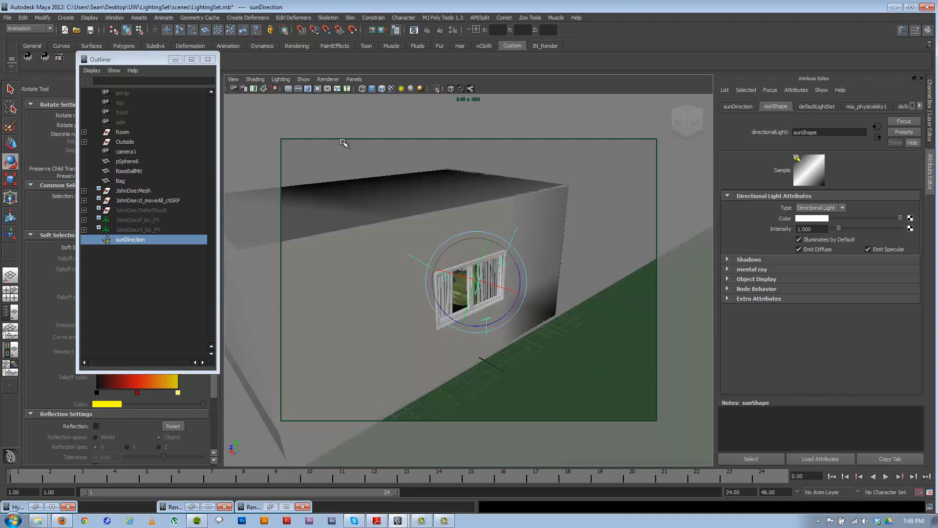
pyautogui.click(254, 80)
pyautogui.moveTo(287, 81)
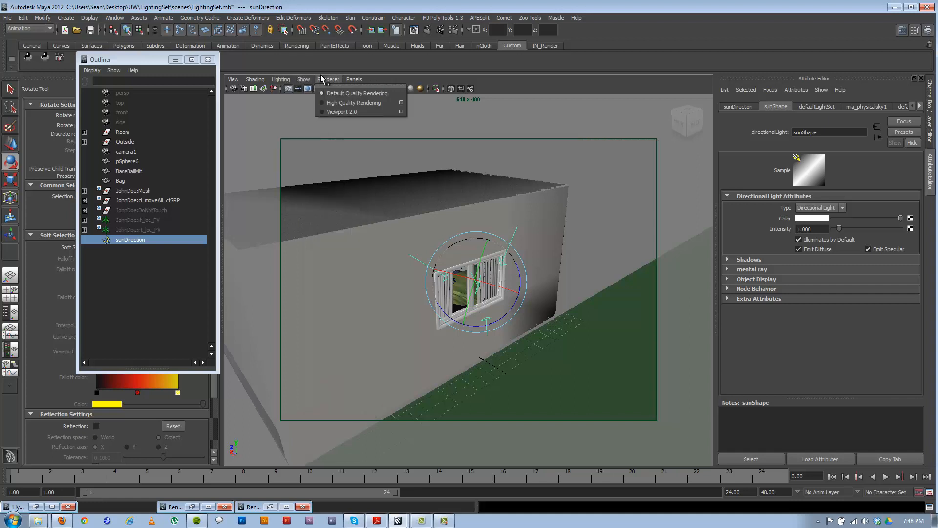
pyautogui.moveTo(239, 81)
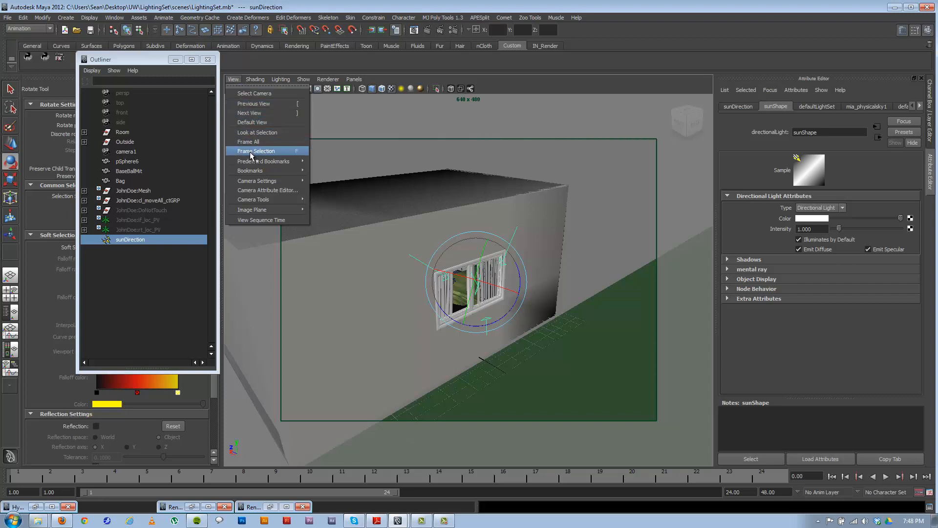
pyautogui.moveTo(354, 80)
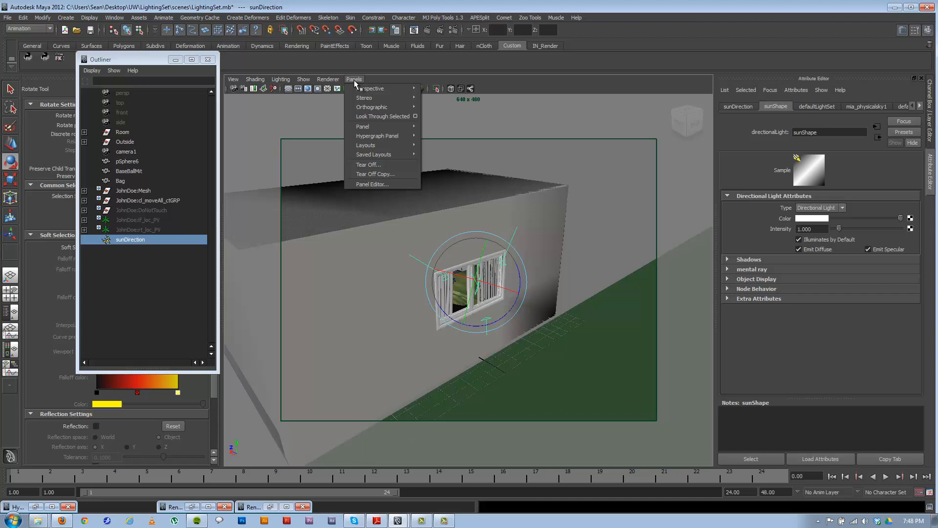
pyautogui.click(328, 81)
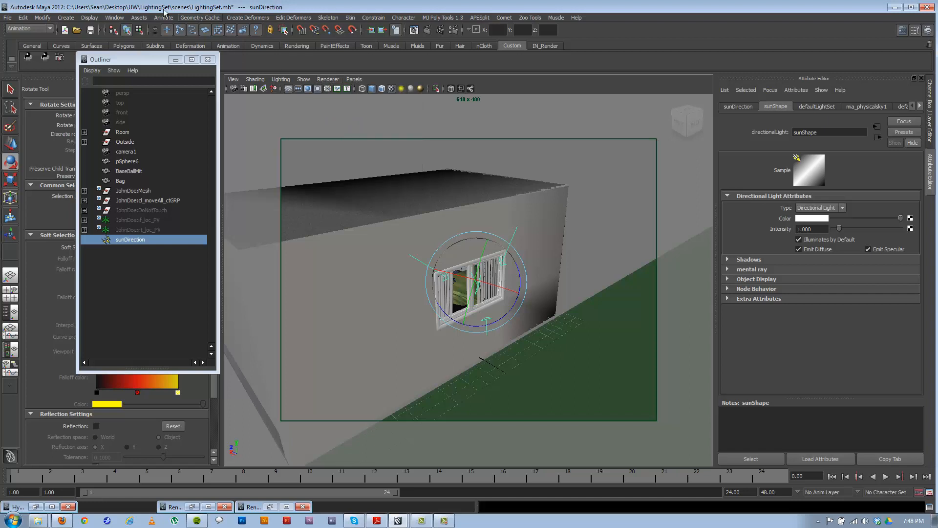
pyautogui.click(115, 18)
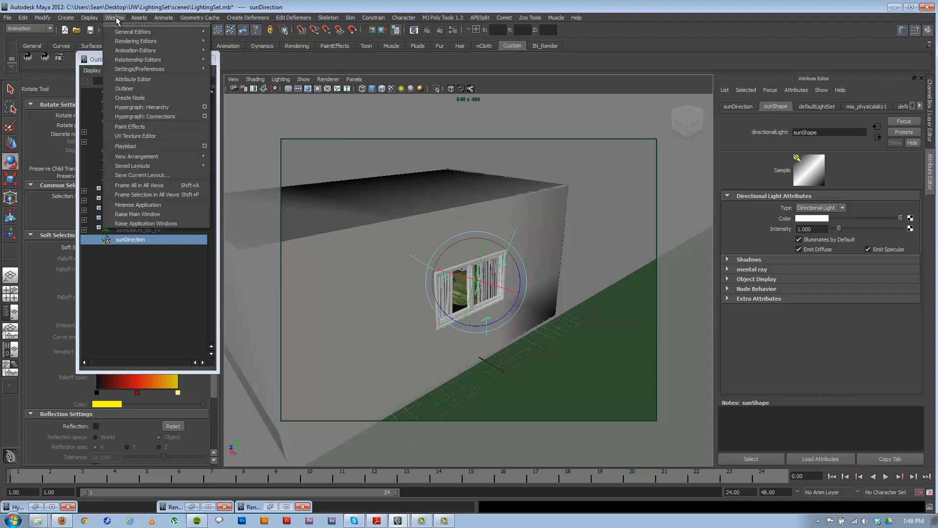
pyautogui.click(115, 18)
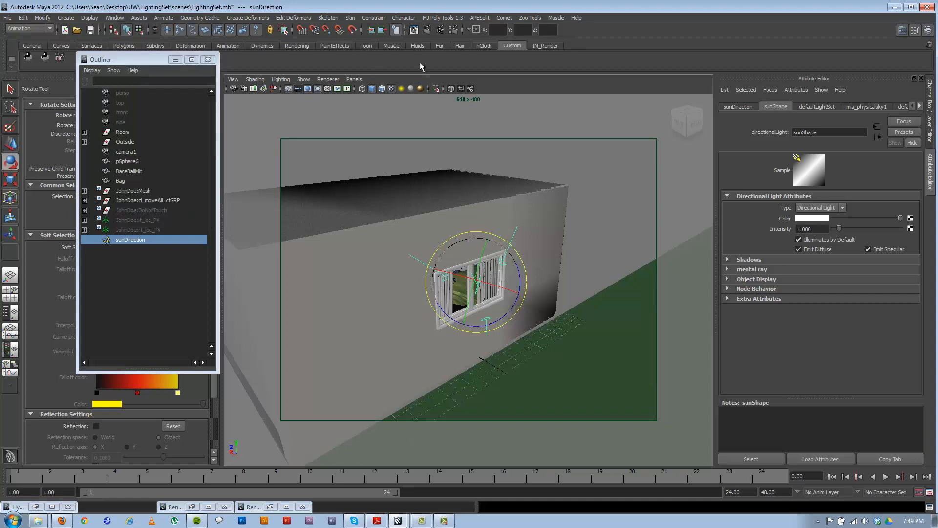
# Step: Look through the sunDirection light and adjust its position and angle so it aims through the window, keeping the light selected
pyautogui.click(354, 79)
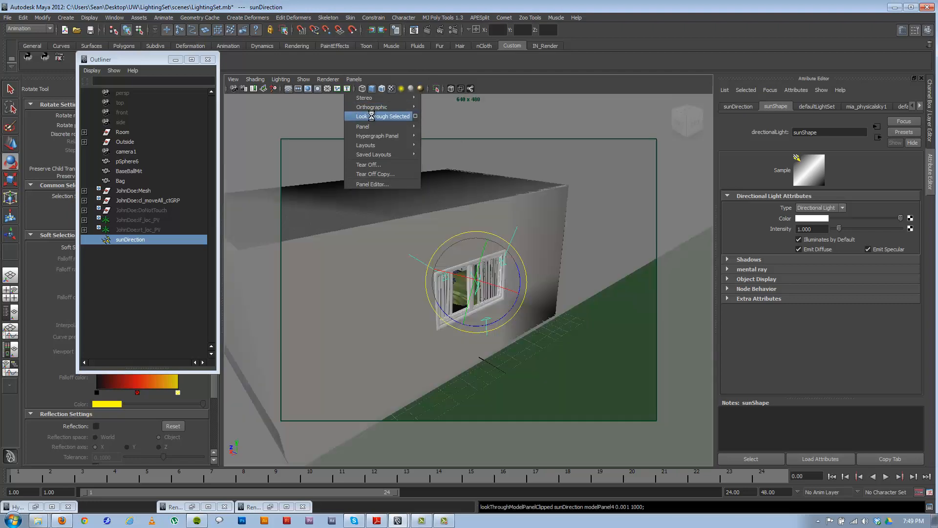
pyautogui.click(372, 117)
pyautogui.moveTo(456, 256)
pyautogui.keyDown('alt'); pyautogui.mouseDown()
pyautogui.moveTo(450, 232)
pyautogui.moveTo(452, 256)
pyautogui.mouseUp(); pyautogui.keyUp('alt')
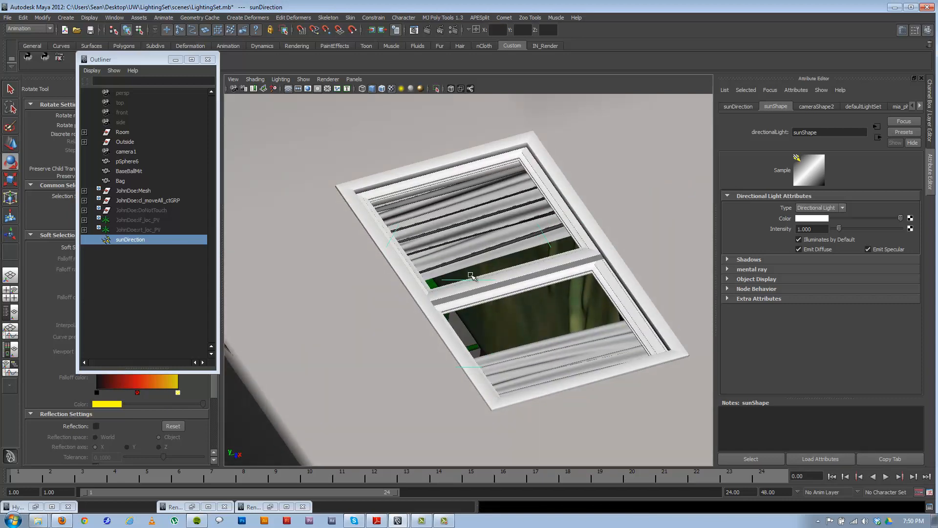
pyautogui.keyDown('alt'); pyautogui.moveTo(516, 267); pyautogui.dragTo(503, 211, button='middle'); pyautogui.keyUp('alt')
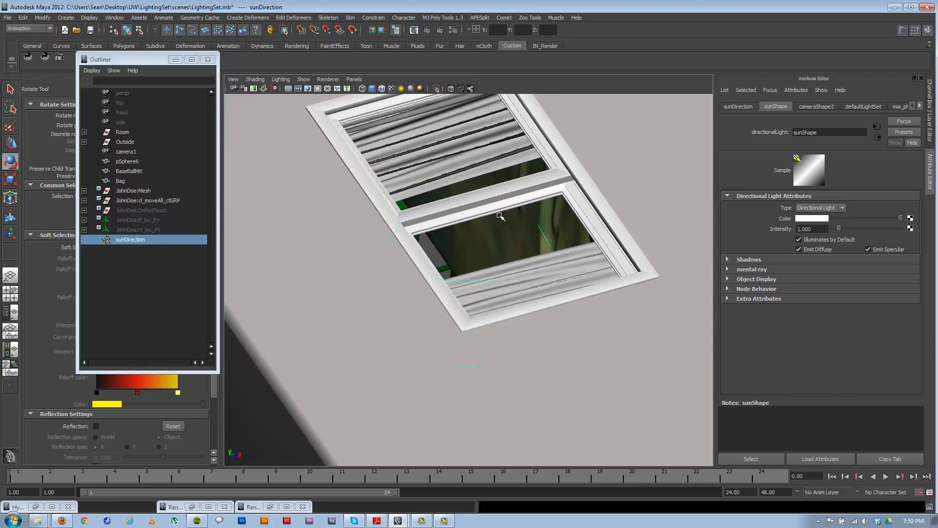
pyautogui.click(494, 217)
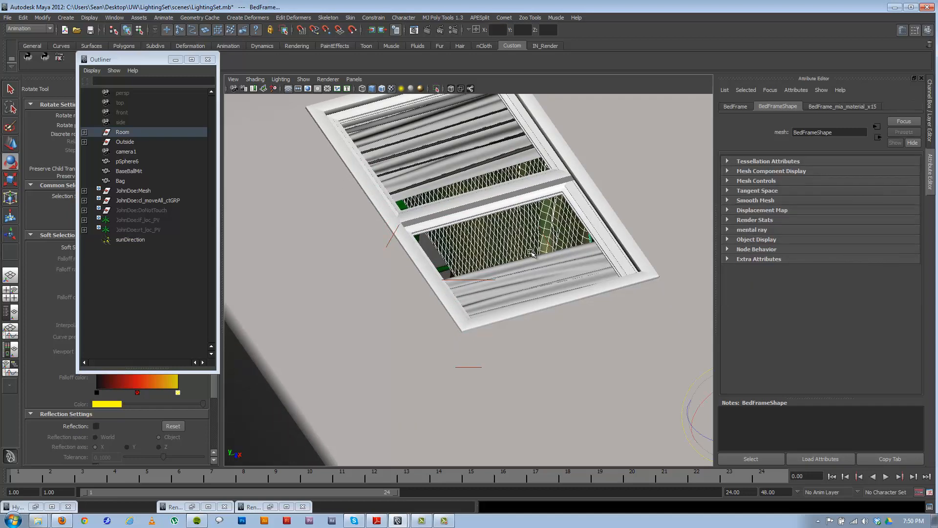
pyautogui.hotkey('ctrl', 'z')
pyautogui.keyDown('alt'); pyautogui.moveTo(532, 267); pyautogui.dragTo(477, 295); pyautogui.keyUp('alt')
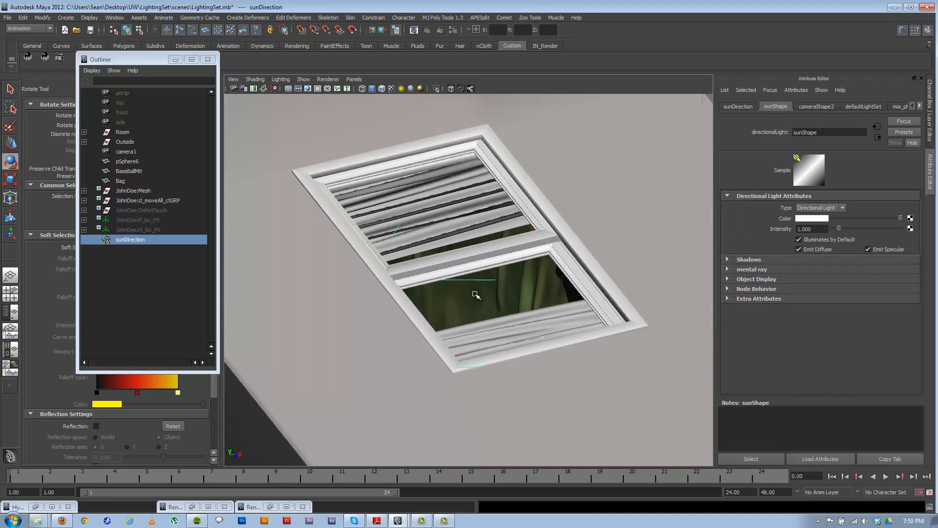
# Step: Switch the viewport back to the persp camera and frame the sunDirection light beside the room
pyautogui.moveTo(149, 60); pyautogui.dragTo(110, 91)
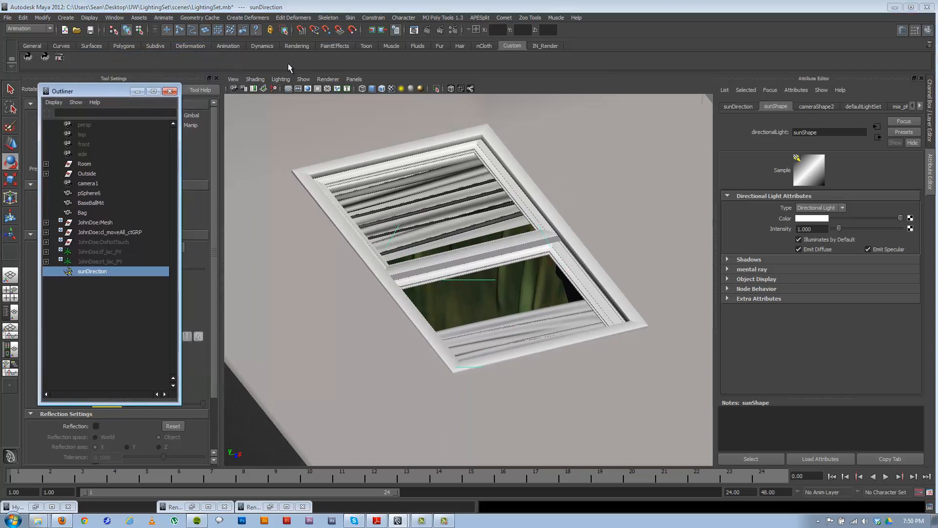
pyautogui.click(354, 77)
pyautogui.moveTo(410, 89)
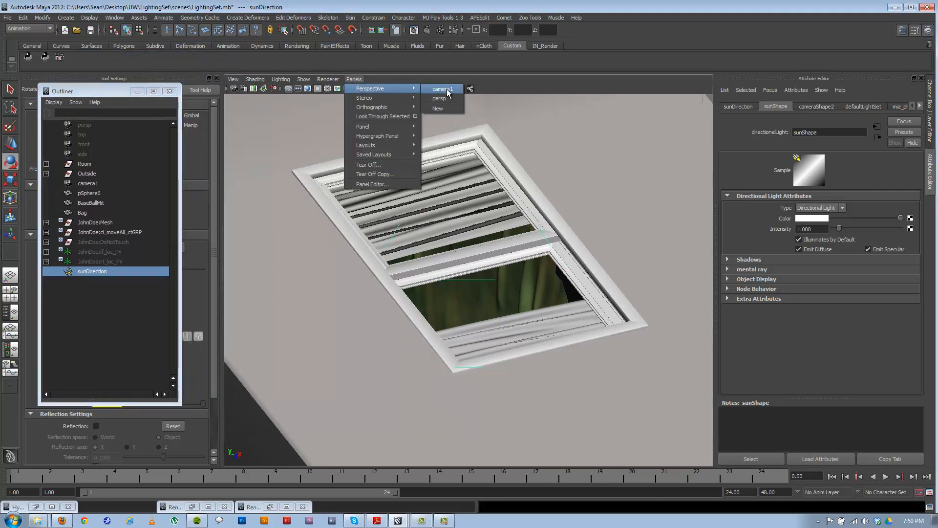
pyautogui.click(447, 97)
pyautogui.keyDown('alt'); pyautogui.moveTo(494, 307); pyautogui.dragTo(435, 225); pyautogui.keyUp('alt')
pyautogui.press('f')
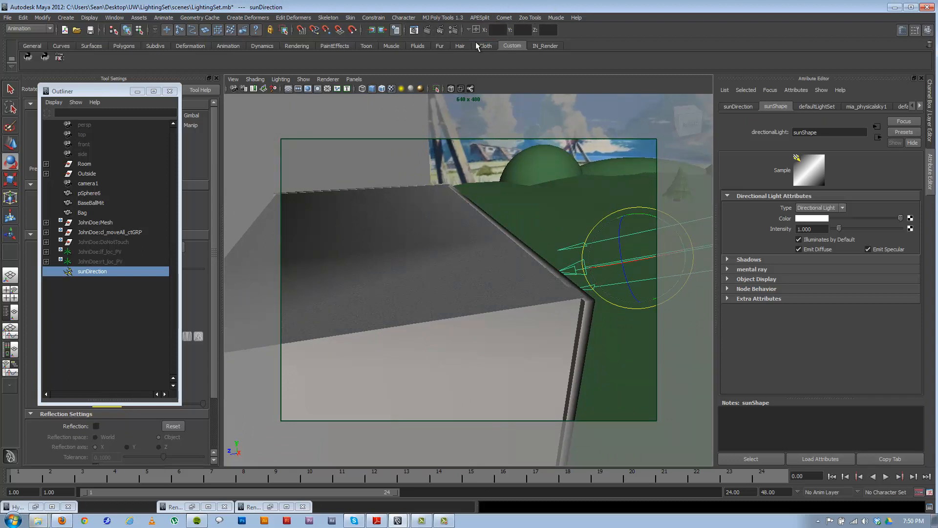
# Step: Bring up the Physical Sun and Sky node's attributes from the Render Settings, and minimize the Render Settings
pyautogui.click(454, 30)
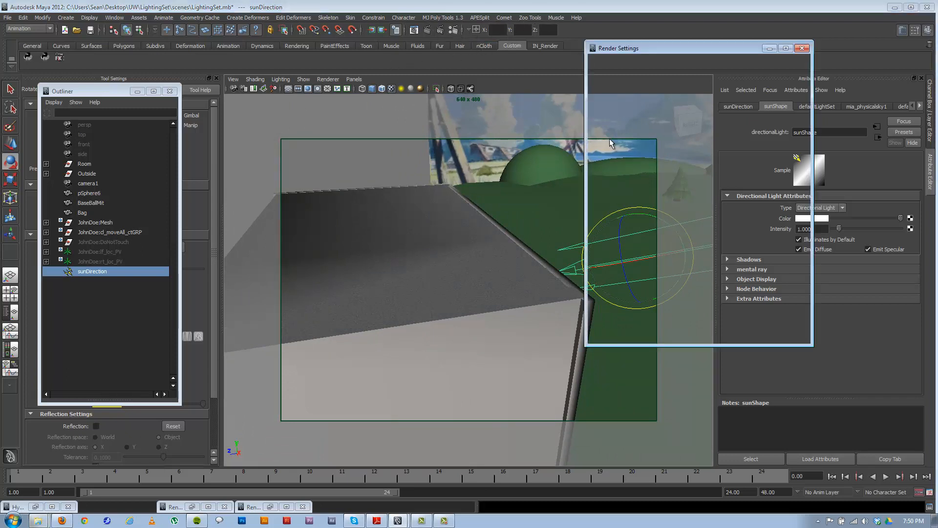
pyautogui.moveTo(657, 48); pyautogui.dragTo(335, 85)
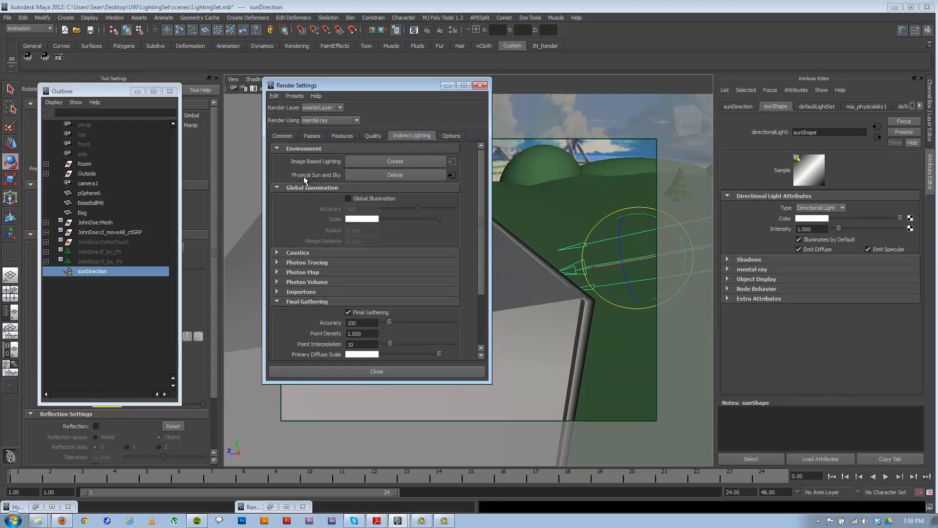
pyautogui.click(452, 176)
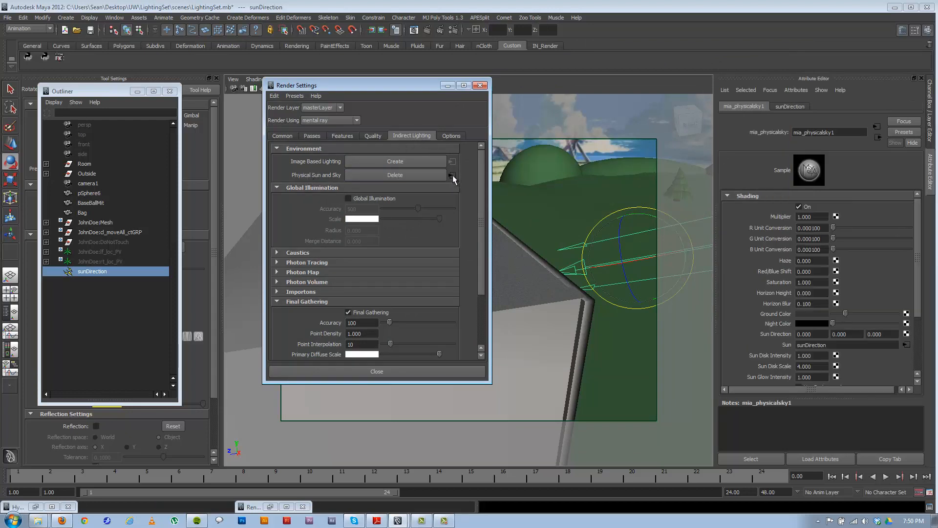
pyautogui.click(446, 86)
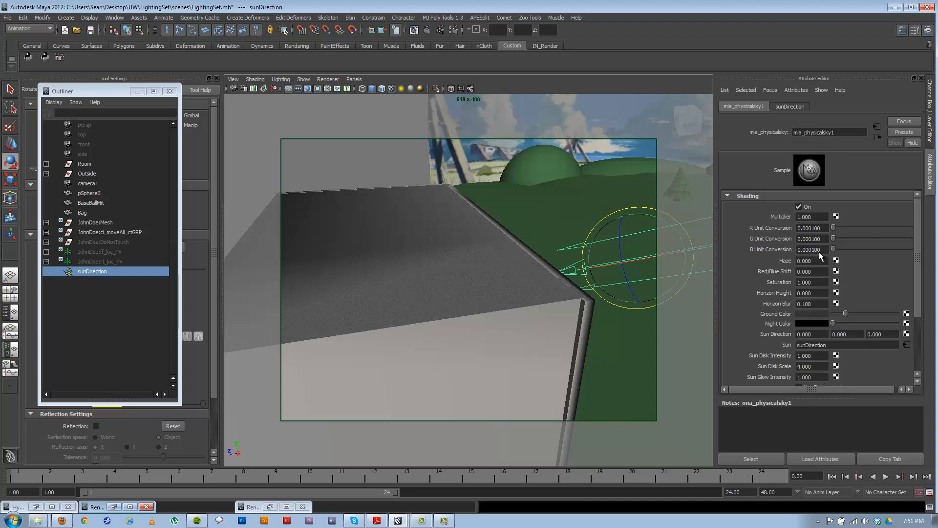
# Step: Set the mia_physicalsky1 Horizon Height to -1 and look over its remaining sun and camera connection attributes
pyautogui.doubleClick(813, 294)
pyautogui.write('-1')
pyautogui.press('Return')
pyautogui.scroll(-1, 921, 273)
pyautogui.scroll(-1, 921, 272)
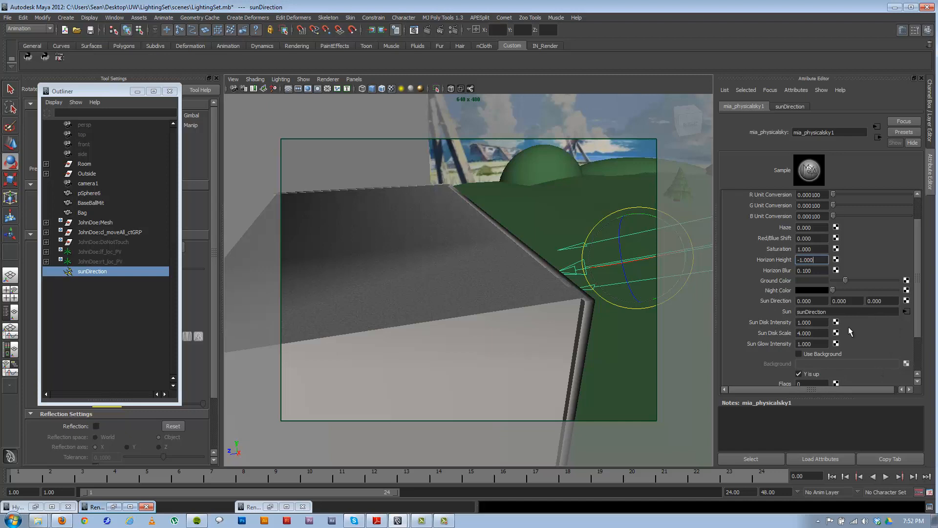
pyautogui.scroll(-1, 919, 306)
pyautogui.scroll(-2, 921, 306)
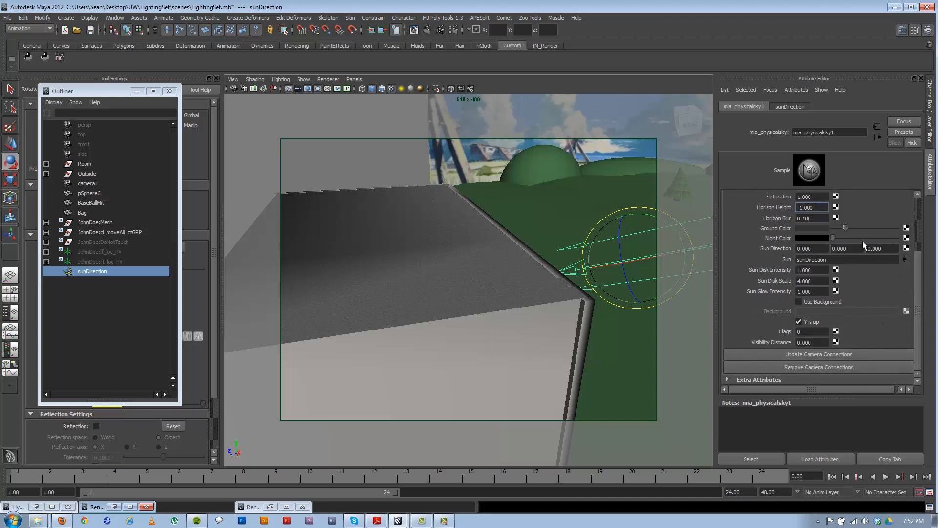
# Step: Switch the viewport to camera1 and render the bedroom with mental ray, minimizing the output window
pyautogui.scroll(5, 919, 303)
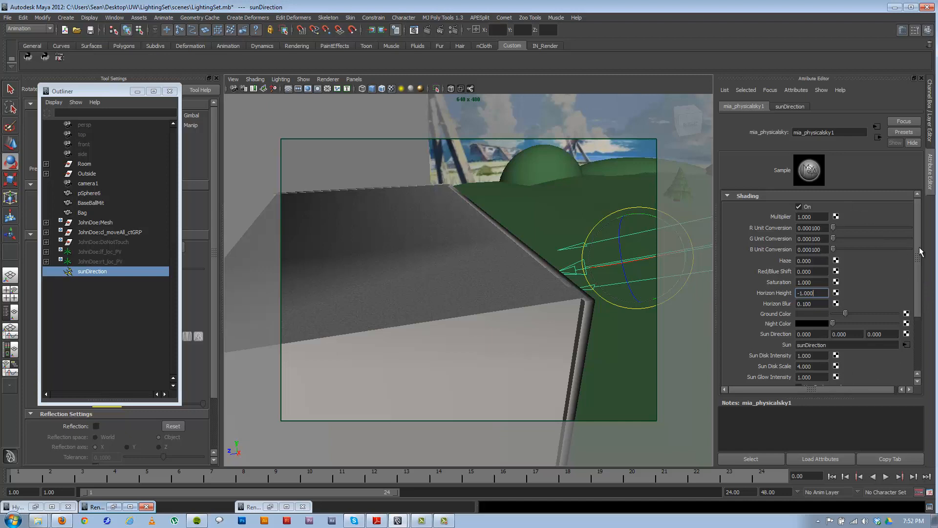
pyautogui.moveTo(919, 250); pyautogui.dragTo(917, 209)
pyautogui.moveTo(574, 318)
pyautogui.keyDown('alt'); pyautogui.mouseDown()
pyautogui.moveTo(596, 321)
pyautogui.moveTo(582, 323)
pyautogui.mouseUp(); pyautogui.keyUp('alt')
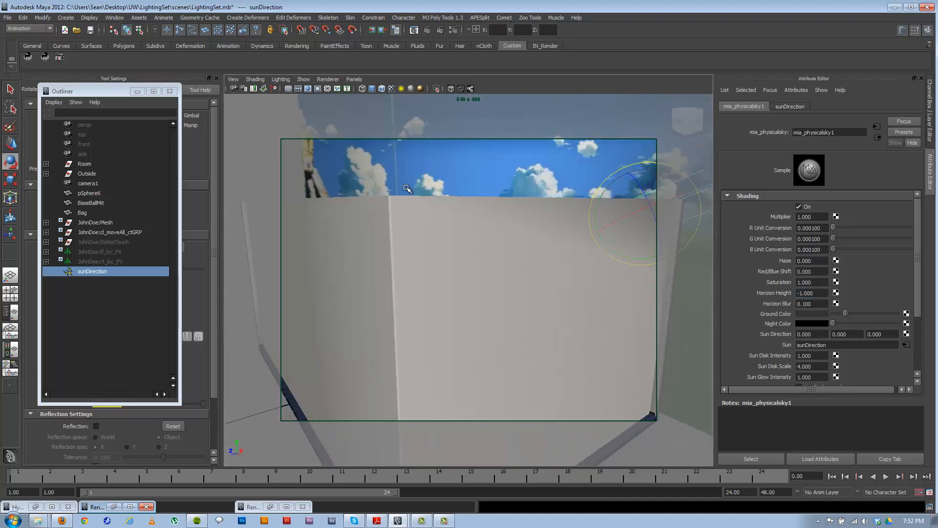
pyautogui.keyDown('alt'); pyautogui.moveTo(561, 323); pyautogui.dragTo(391, 254); pyautogui.keyUp('alt')
pyautogui.click(353, 79)
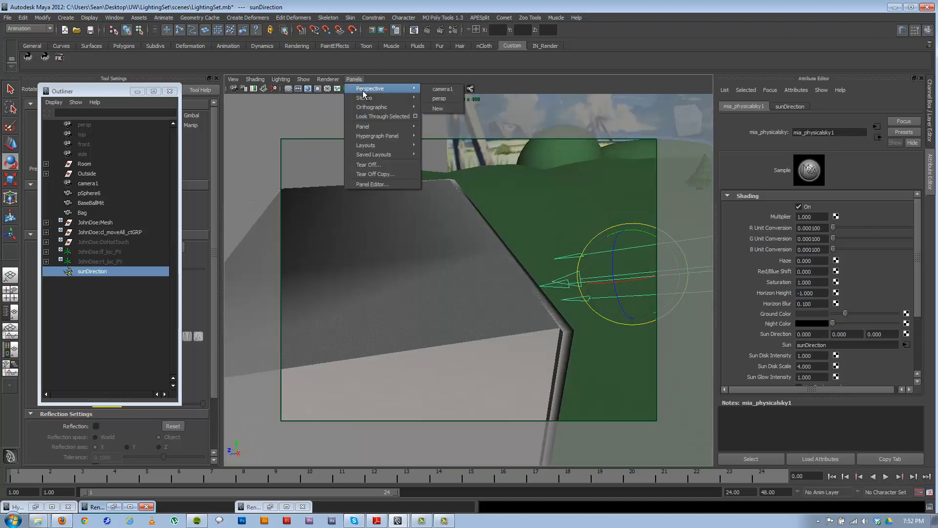
pyautogui.click(447, 94)
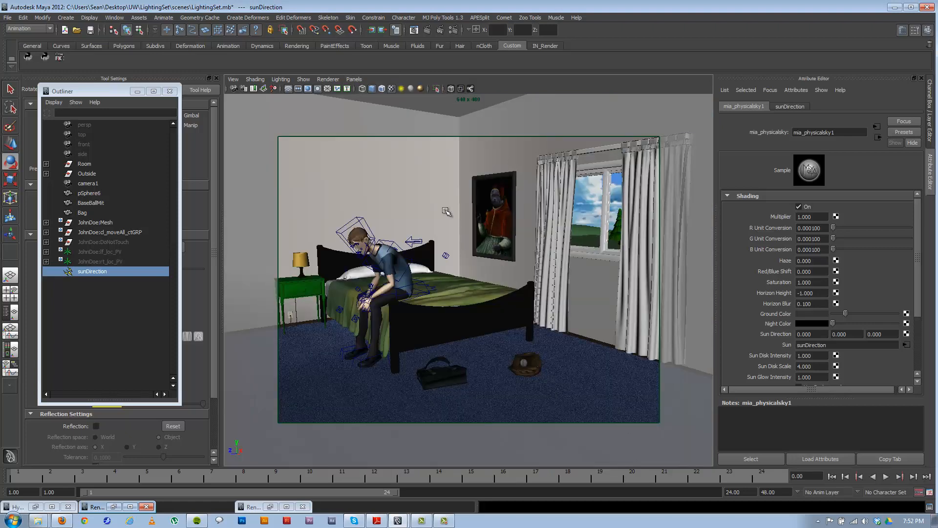
pyautogui.click(429, 30)
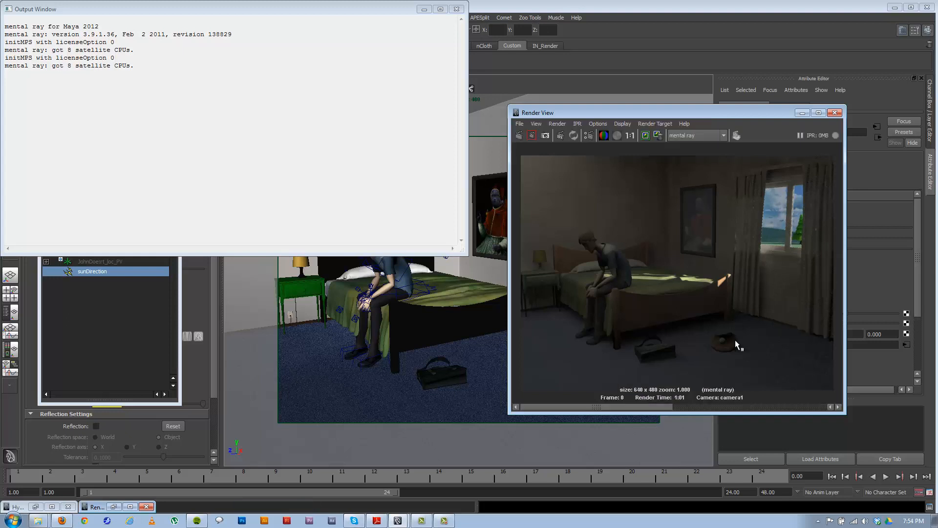
pyautogui.click(425, 9)
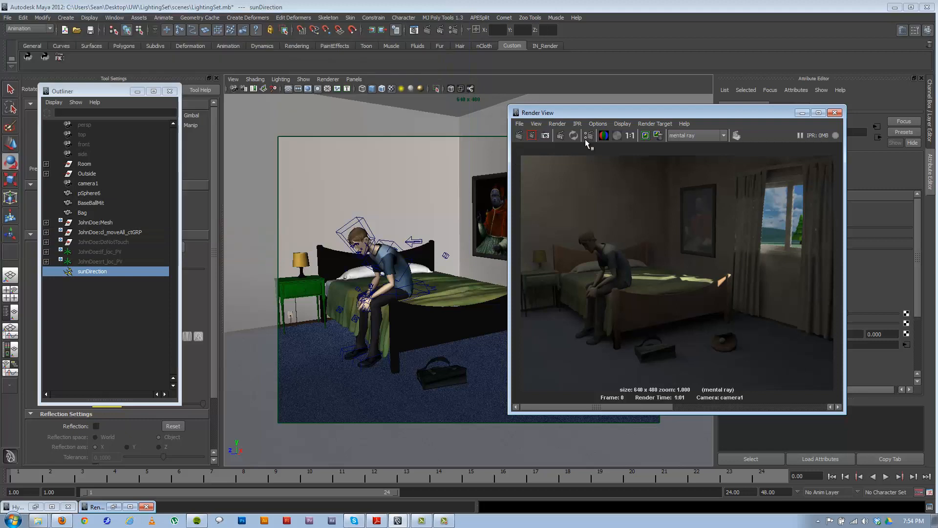
# Step: Compare the new render with the previously stored one in the Render View, and minimize that window
pyautogui.moveTo(631, 114); pyautogui.dragTo(673, 113)
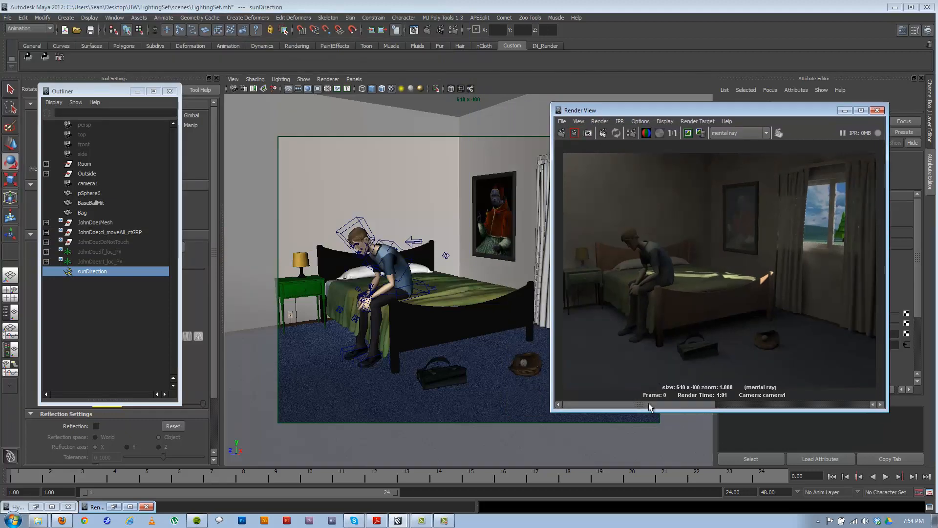
pyautogui.moveTo(649, 404)
pyautogui.mouseDown()
pyautogui.moveTo(775, 404)
pyautogui.moveTo(638, 395)
pyautogui.mouseUp()
pyautogui.click(772, 404)
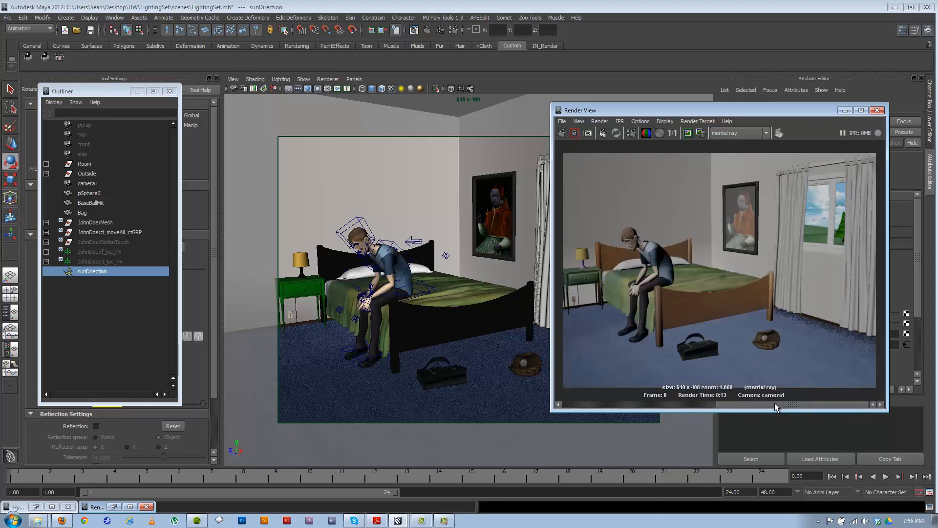
pyautogui.moveTo(776, 404); pyautogui.dragTo(666, 397)
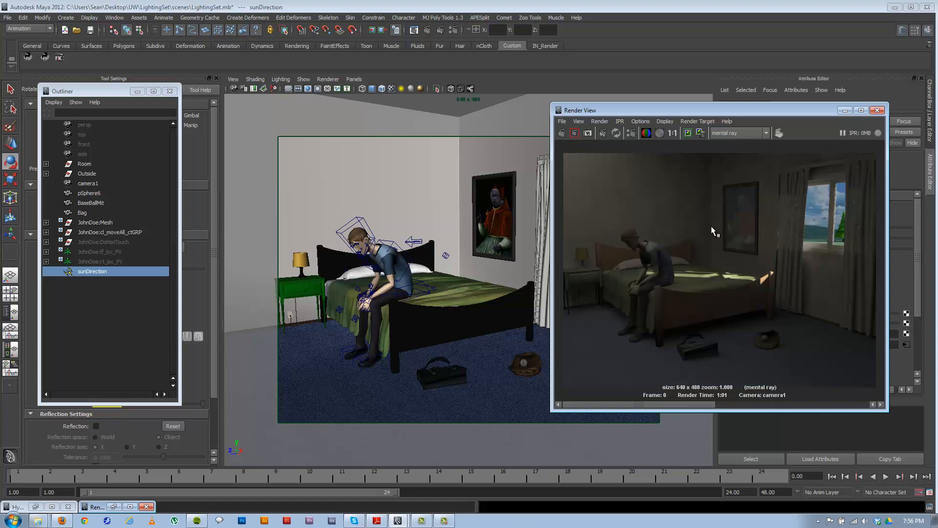
pyautogui.click(845, 110)
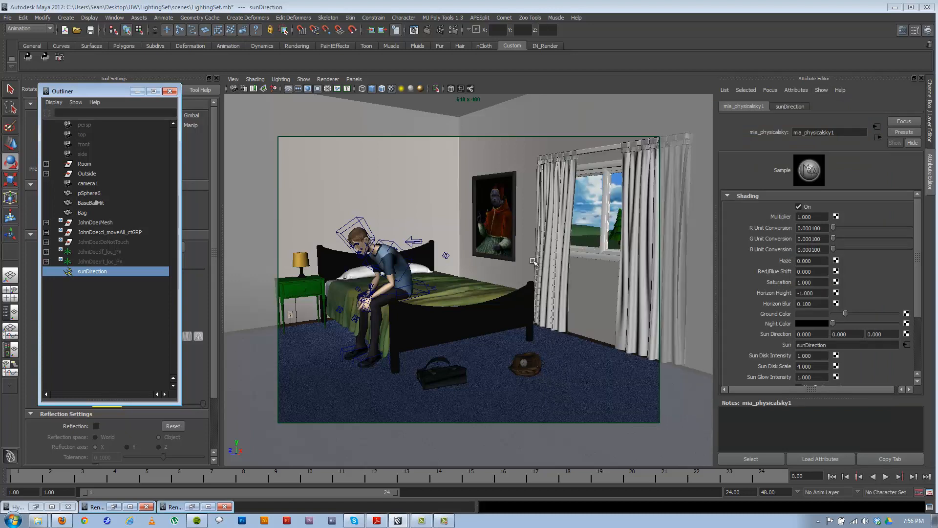
# Step: Switch the viewport to the persp camera and examine the room from outside and around the bed and window inside
pyautogui.click(354, 79)
pyautogui.moveTo(370, 93)
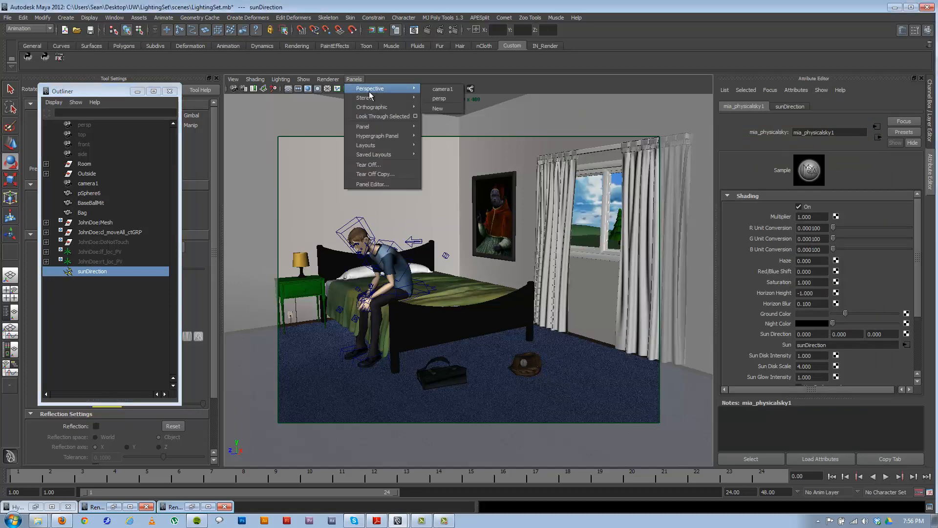
pyautogui.click(449, 89)
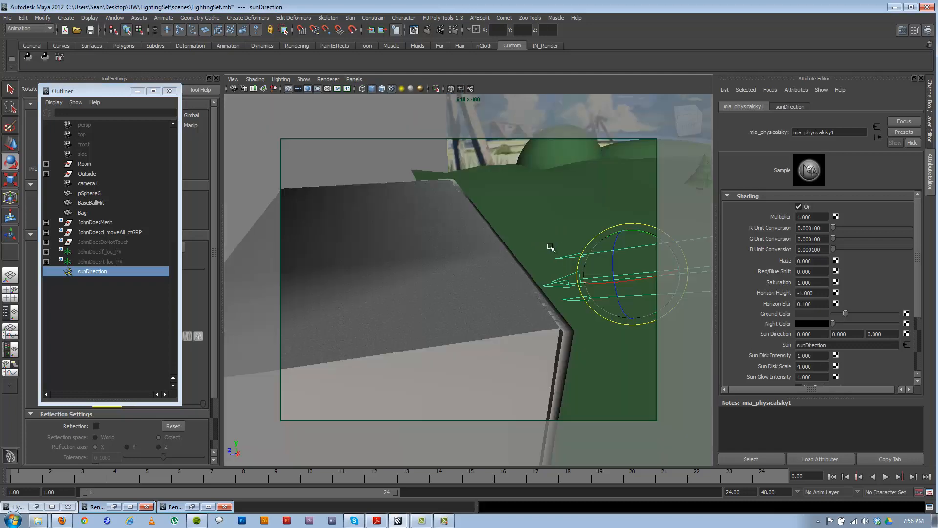
pyautogui.keyDown('alt'); pyautogui.moveTo(549, 255); pyautogui.dragTo(523, 268); pyautogui.keyUp('alt')
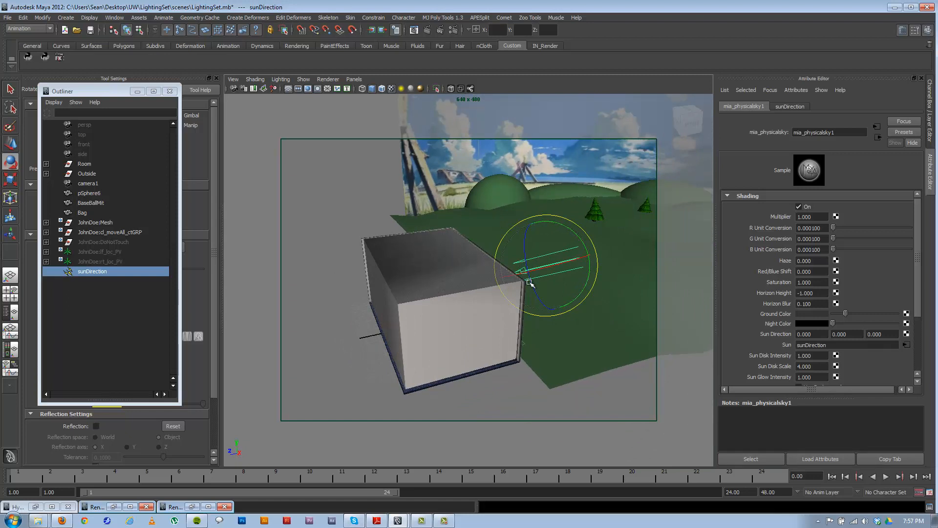
pyautogui.moveTo(495, 272)
pyautogui.keyDown('alt'); pyautogui.mouseDown()
pyautogui.moveTo(481, 262)
pyautogui.moveTo(537, 274)
pyautogui.moveTo(681, 272)
pyautogui.moveTo(512, 293)
pyautogui.moveTo(421, 286)
pyautogui.mouseUp(); pyautogui.keyUp('alt')
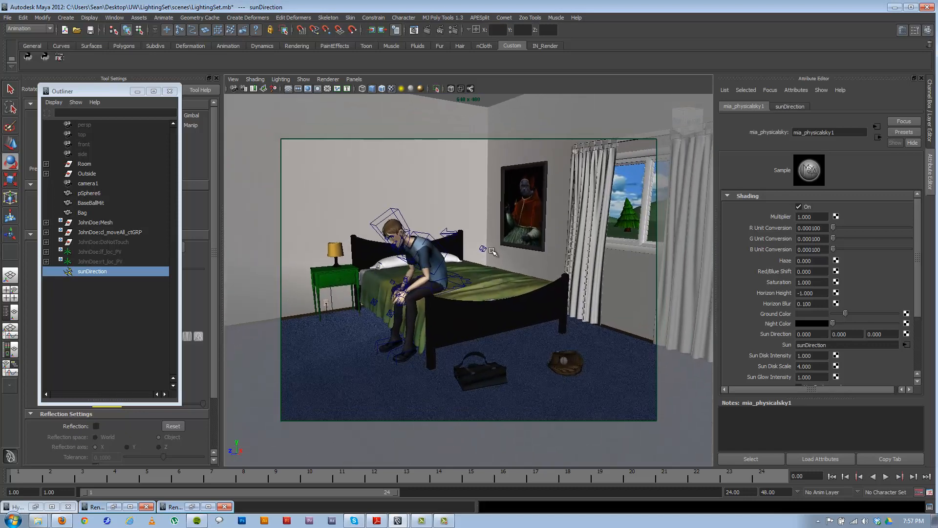
pyautogui.keyDown('alt'); pyautogui.moveTo(551, 285); pyautogui.dragTo(547, 287); pyautogui.keyUp('alt')
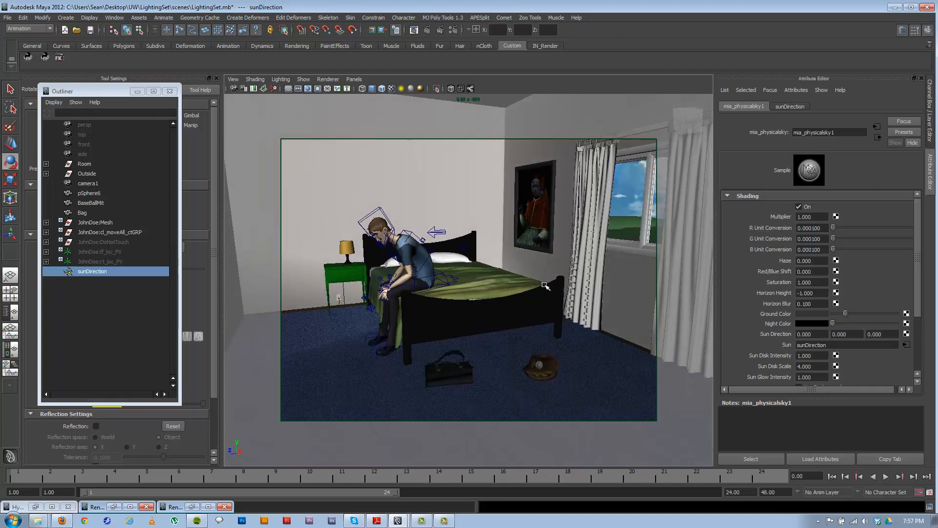
pyautogui.keyDown('alt'); pyautogui.moveTo(536, 279); pyautogui.dragTo(574, 290, button='right'); pyautogui.keyUp('alt')
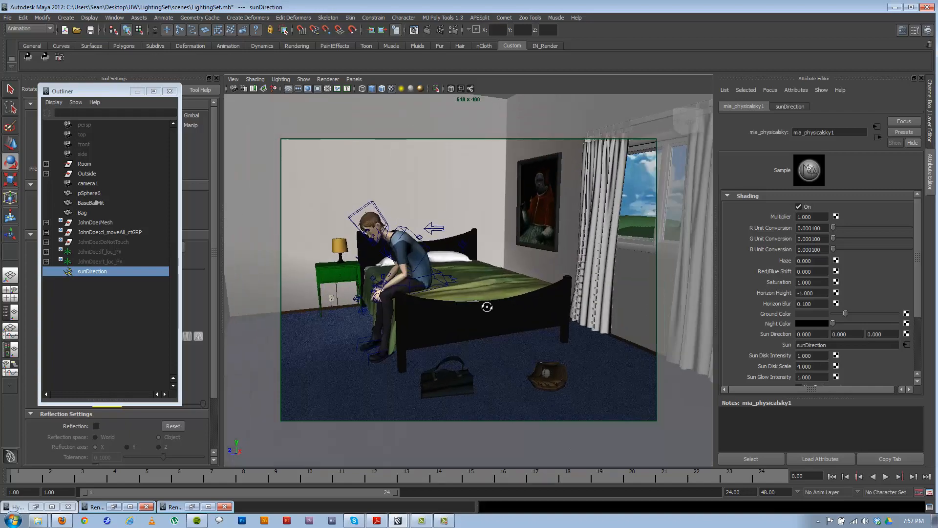
pyautogui.keyDown('alt'); pyautogui.moveTo(487, 307); pyautogui.dragTo(497, 309); pyautogui.keyUp('alt')
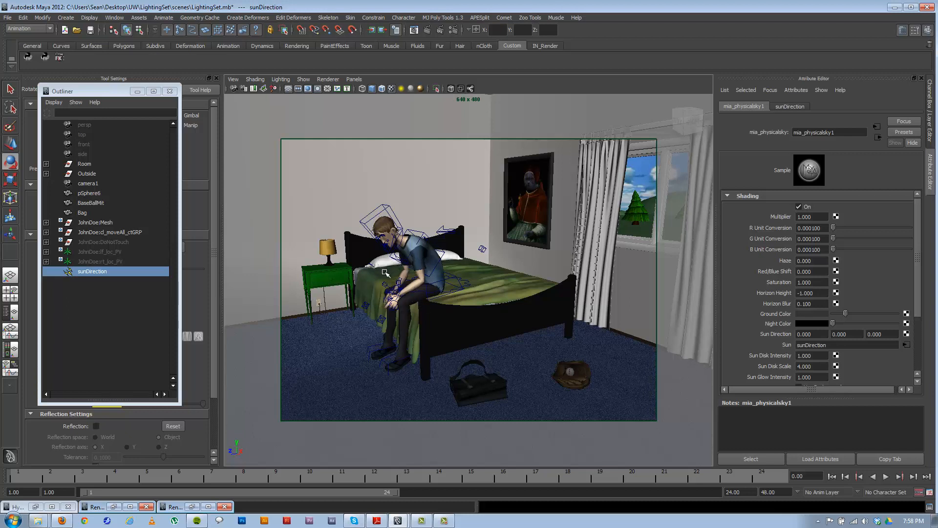
# Step: Choose the persp camera for the viewport again
pyautogui.click(354, 79)
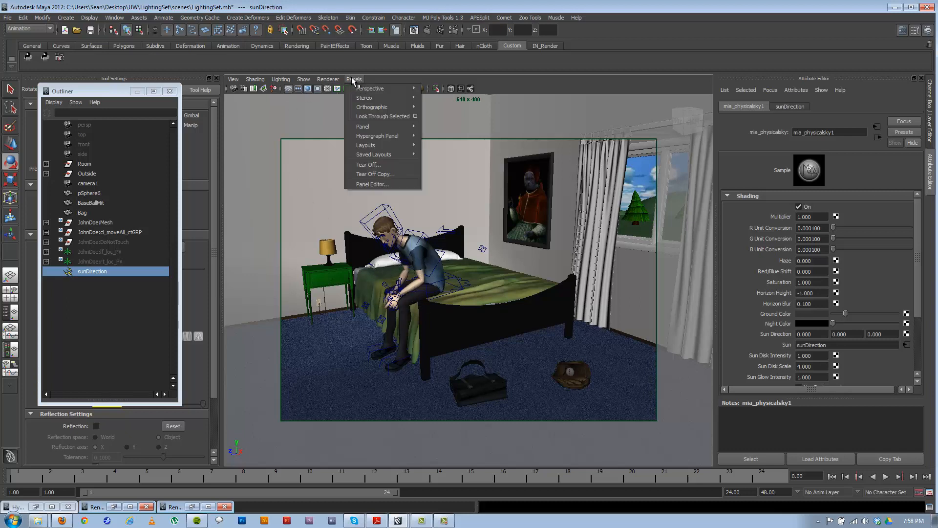
pyautogui.moveTo(367, 90)
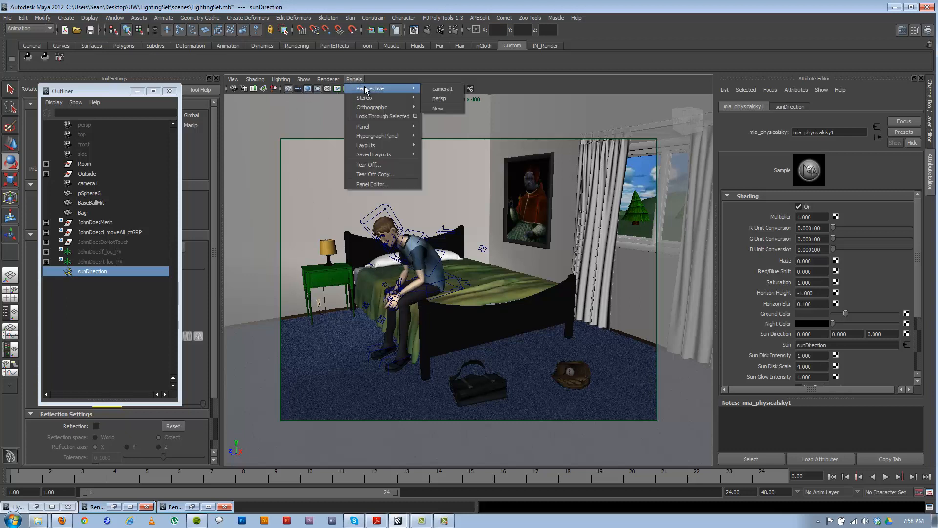
pyautogui.click(440, 101)
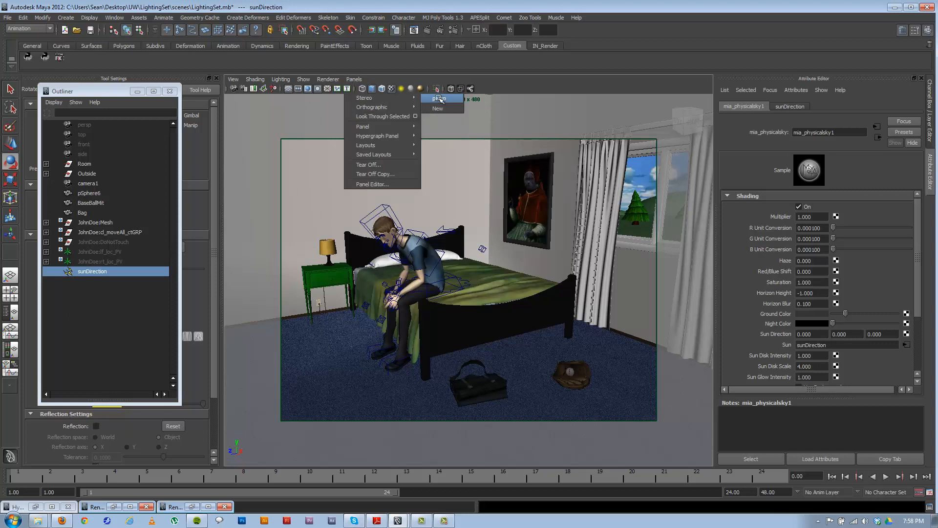
pyautogui.click(354, 79)
pyautogui.moveTo(372, 89)
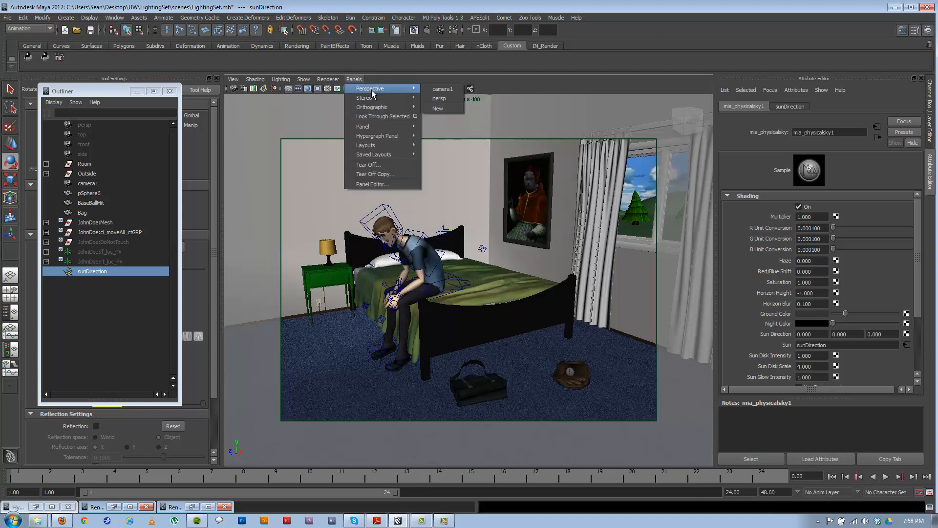
pyautogui.click(451, 98)
# Step: Add the Ceiling mesh that closes off the room's near side to the TearAwayWalls display layer, and hide that layer
pyautogui.moveTo(482, 255)
pyautogui.keyDown('alt'); pyautogui.mouseDown()
pyautogui.moveTo(498, 256)
pyautogui.moveTo(476, 256)
pyautogui.mouseUp(); pyautogui.keyUp('alt')
pyautogui.keyDown('alt'); pyautogui.moveTo(436, 269); pyautogui.dragTo(299, 227, button='right'); pyautogui.keyUp('alt')
pyautogui.click(493, 249)
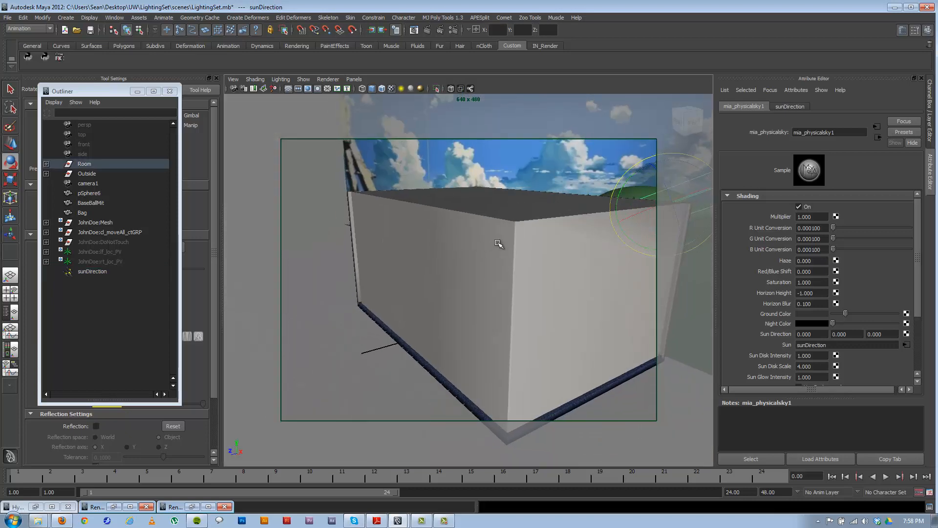
pyautogui.moveTo(453, 244)
pyautogui.keyDown('alt'); pyautogui.mouseDown()
pyautogui.moveTo(439, 241)
pyautogui.moveTo(450, 236)
pyautogui.mouseUp(); pyautogui.keyUp('alt')
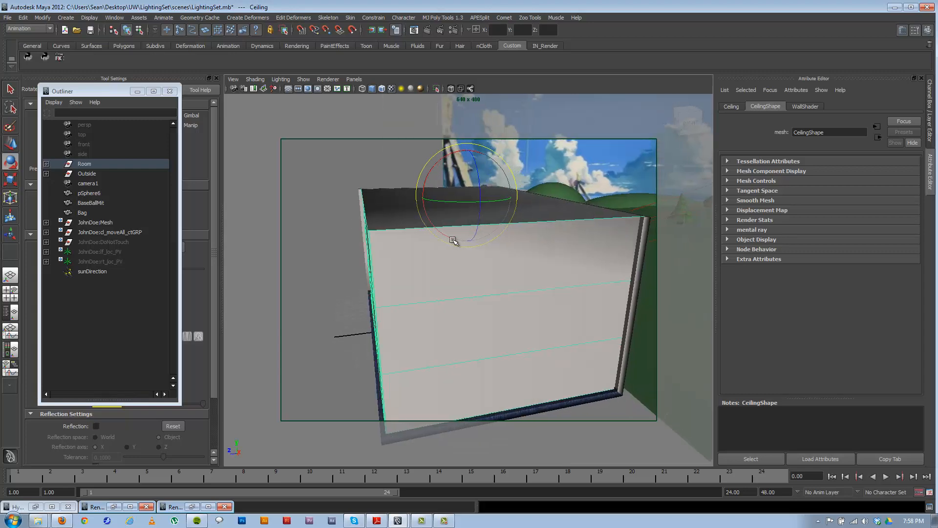
pyautogui.click(930, 136)
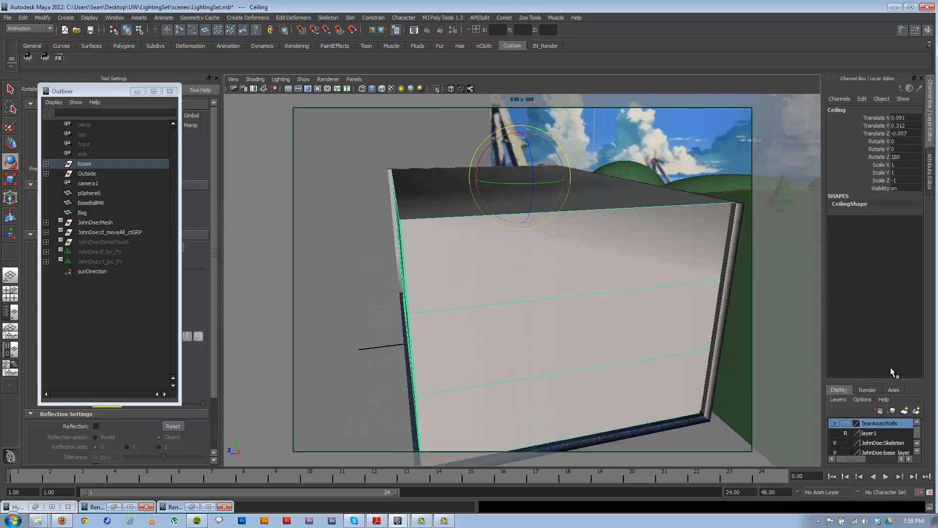
pyautogui.click(834, 424)
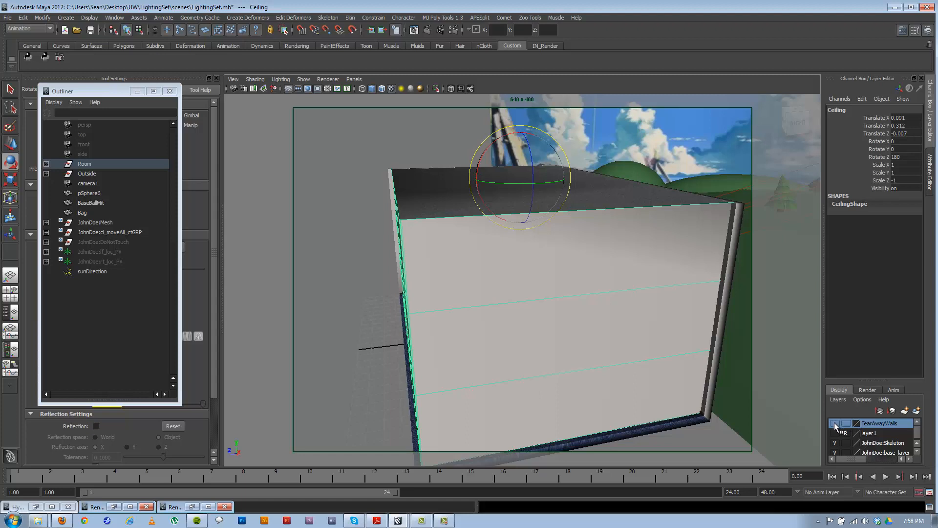
pyautogui.rightClick(871, 424)
pyautogui.moveTo(875, 368)
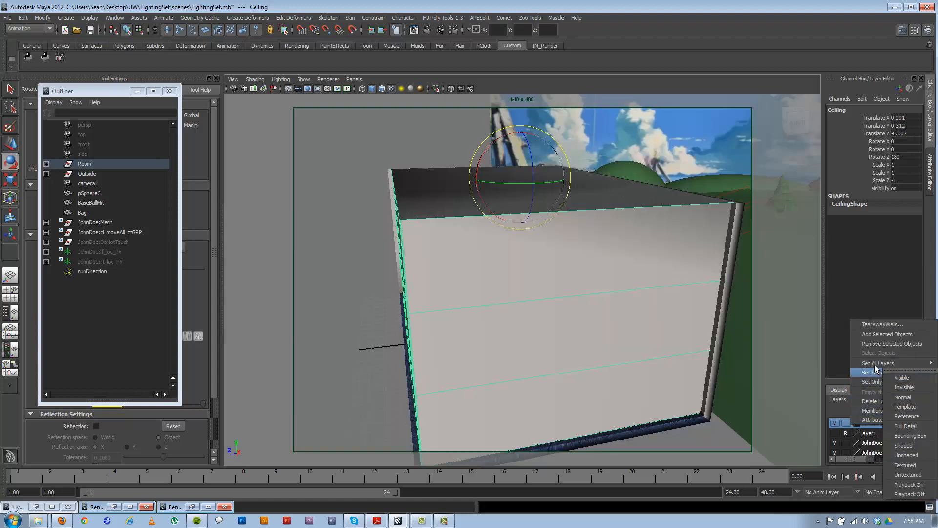
pyautogui.click(877, 334)
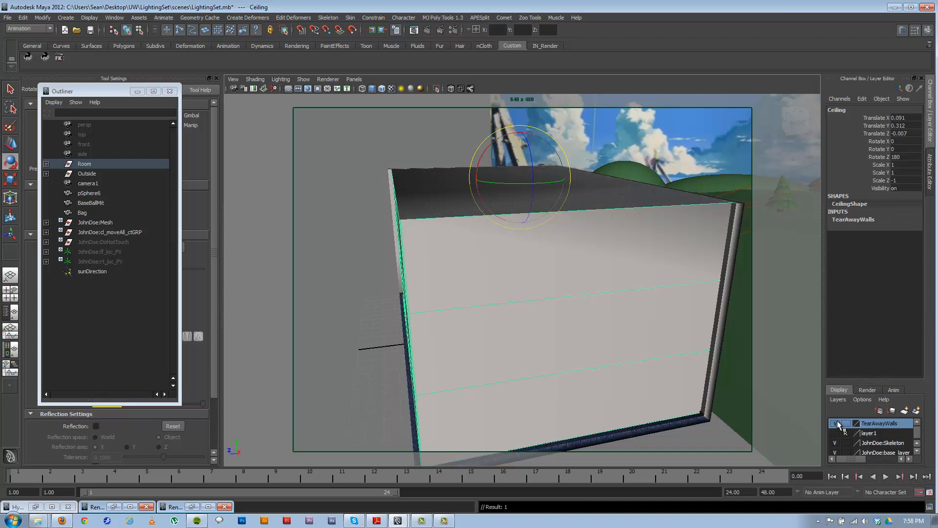
pyautogui.click(837, 423)
pyautogui.click(361, 259)
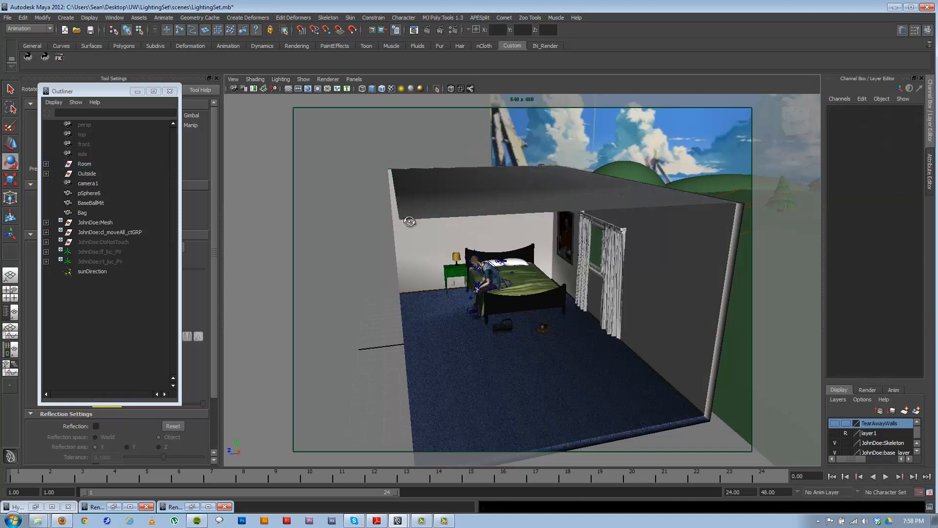
# Step: Check which mesh covers the top of the opened room by selecting it, and clear the selection
pyautogui.keyDown('alt'); pyautogui.moveTo(409, 221); pyautogui.dragTo(523, 283); pyautogui.keyUp('alt')
pyautogui.click(489, 138)
pyautogui.keyDown('alt'); pyautogui.moveTo(523, 283); pyautogui.dragTo(459, 255, button='right'); pyautogui.keyUp('alt')
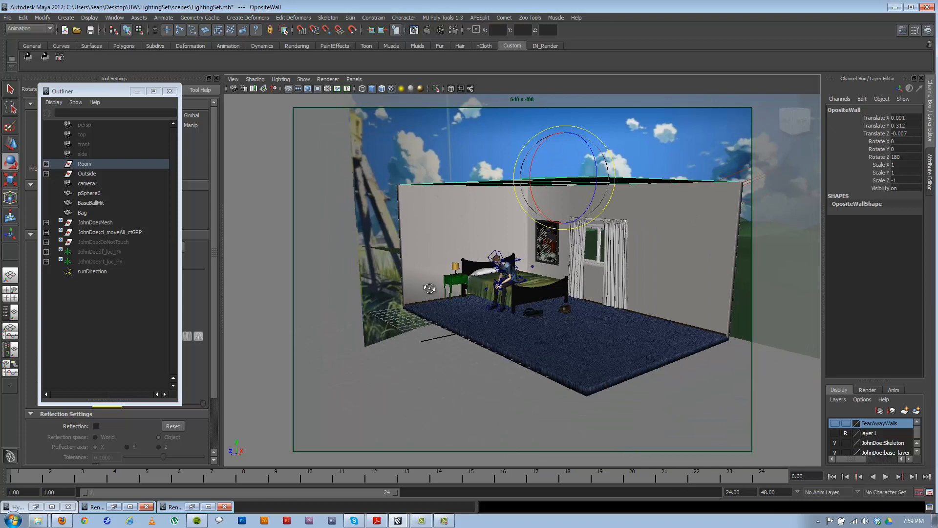
pyautogui.keyDown('alt'); pyautogui.moveTo(430, 288); pyautogui.dragTo(461, 217); pyautogui.keyUp('alt')
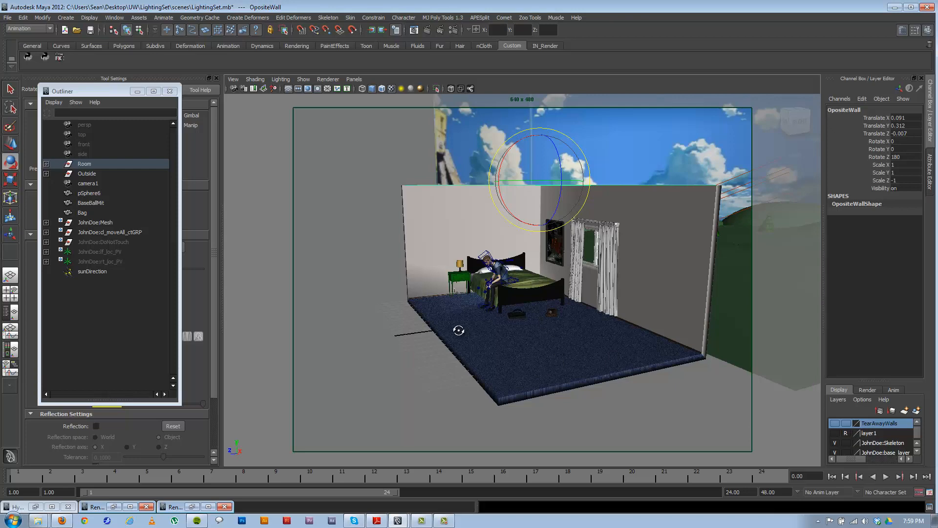
pyautogui.keyDown('alt'); pyautogui.moveTo(459, 330); pyautogui.dragTo(510, 356); pyautogui.keyUp('alt')
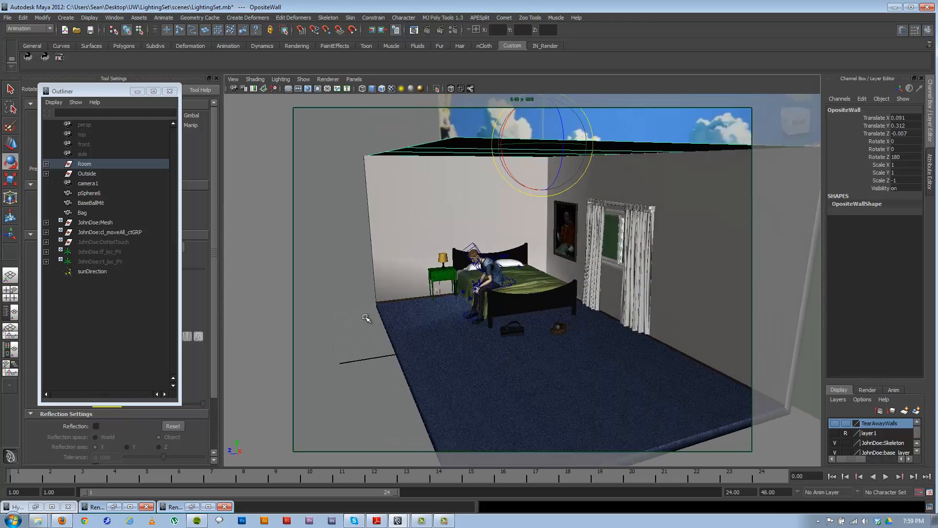
pyautogui.click(340, 301)
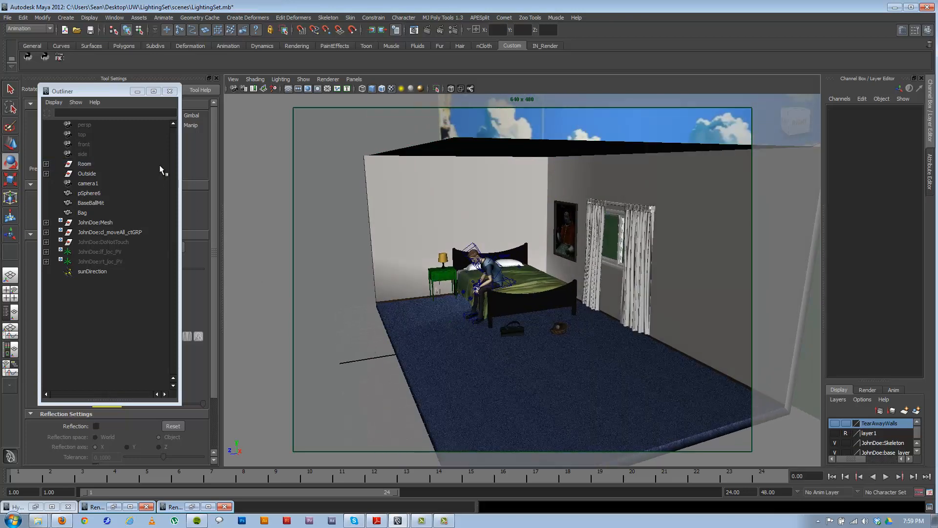
# Step: Create an area light in the bedroom scene
pyautogui.click(77, 18)
pyautogui.moveTo(86, 74)
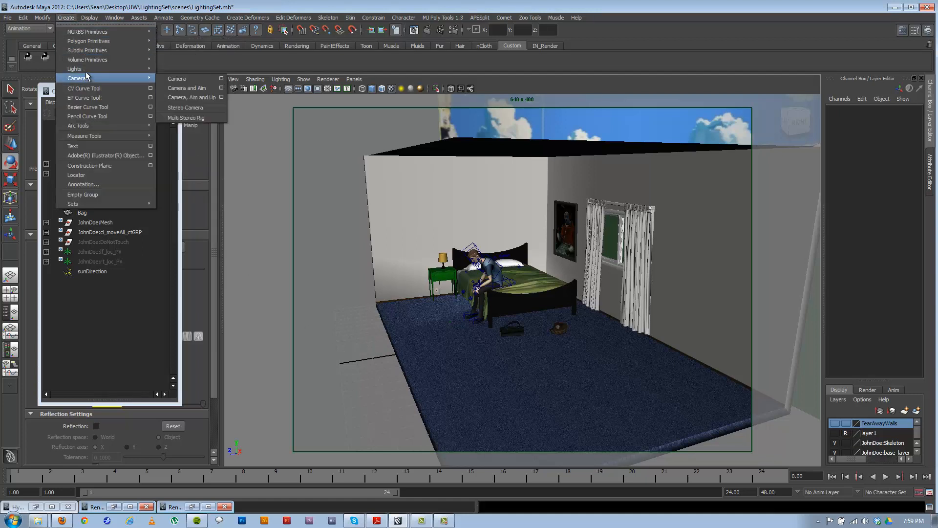
pyautogui.moveTo(146, 73)
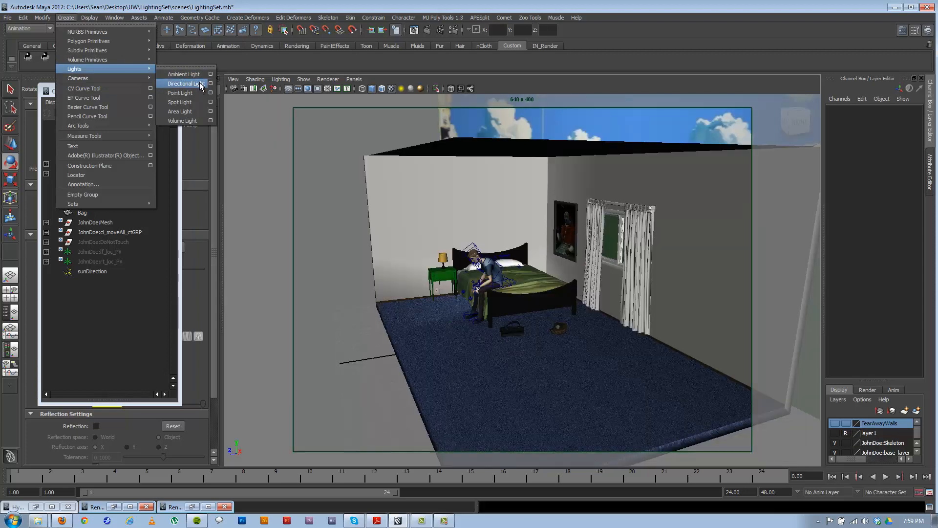
pyautogui.click(189, 114)
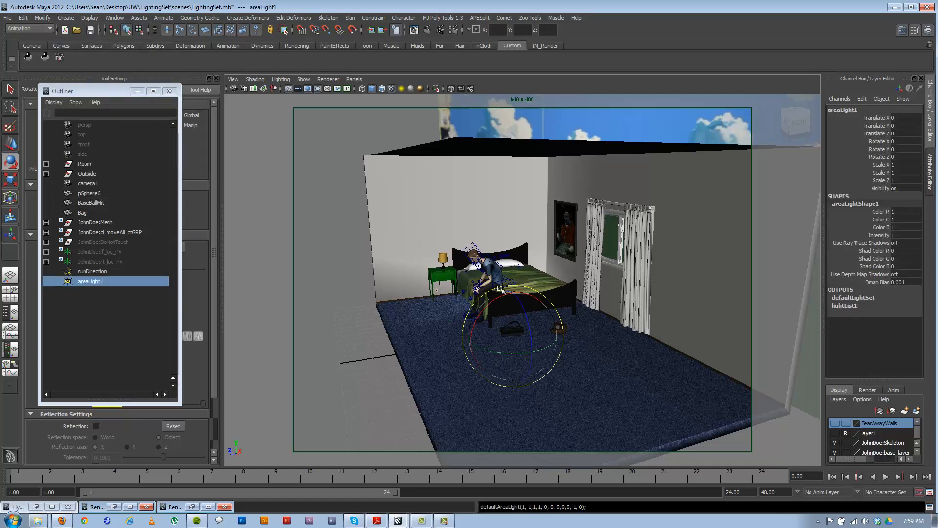
# Step: Raise the area light to about 5.9 in Y and scale it uniformly to about 65.3
pyautogui.press('w')
pyautogui.moveTo(513, 307)
pyautogui.mouseDown()
pyautogui.moveTo(512, 229)
pyautogui.moveTo(491, 298)
pyautogui.moveTo(500, 312)
pyautogui.mouseUp()
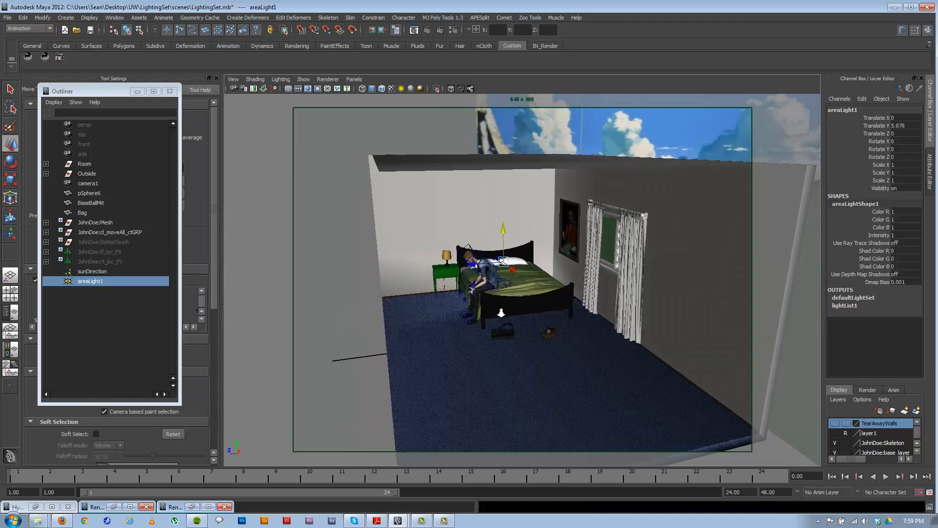
pyautogui.keyDown('alt'); pyautogui.moveTo(500, 311); pyautogui.dragTo(591, 325, button='right'); pyautogui.keyUp('alt')
pyautogui.press('r')
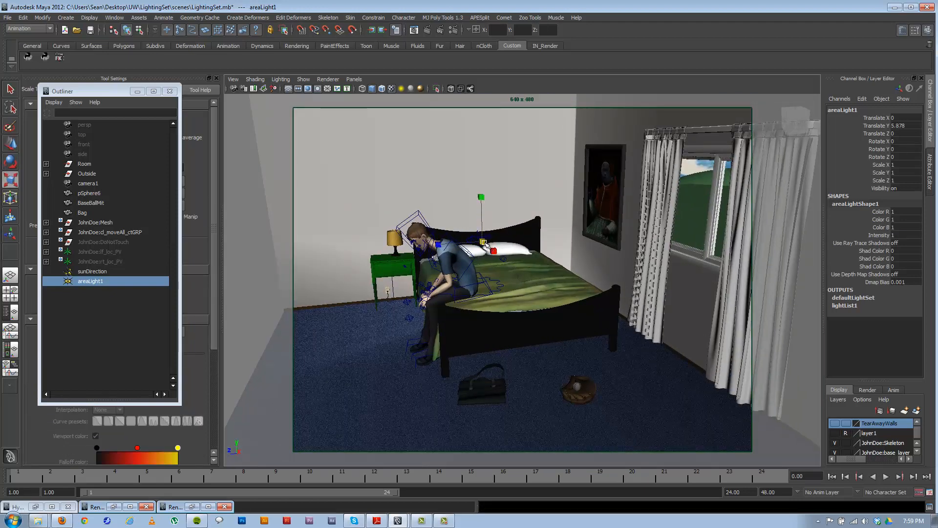
pyautogui.moveTo(483, 241); pyautogui.dragTo(598, 253)
pyautogui.scroll(-3, 537, 267)
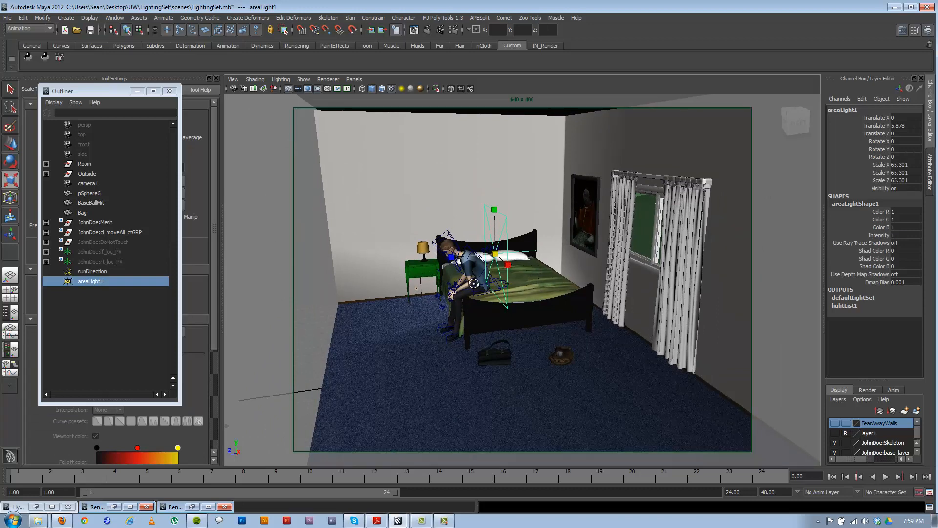
# Step: Move the area light in front of the seated character, to about X 0.9, Y 5.5, Z 6.2
pyautogui.keyDown('alt'); pyautogui.moveTo(474, 283); pyautogui.dragTo(313, 249); pyautogui.keyUp('alt')
pyautogui.press('w')
pyautogui.keyDown('alt'); pyautogui.moveTo(392, 298); pyautogui.dragTo(413, 295); pyautogui.keyUp('alt')
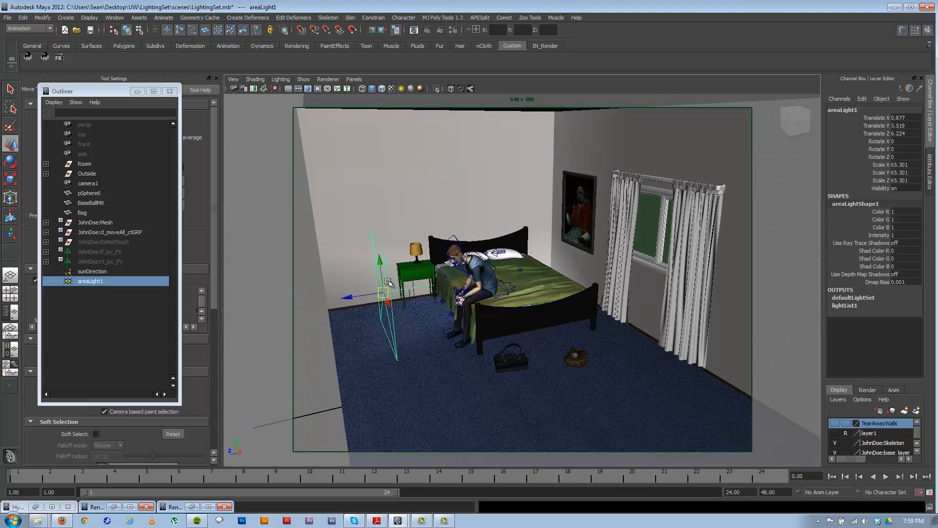
pyautogui.keyDown('alt'); pyautogui.moveTo(395, 283); pyautogui.dragTo(424, 312); pyautogui.keyUp('alt')
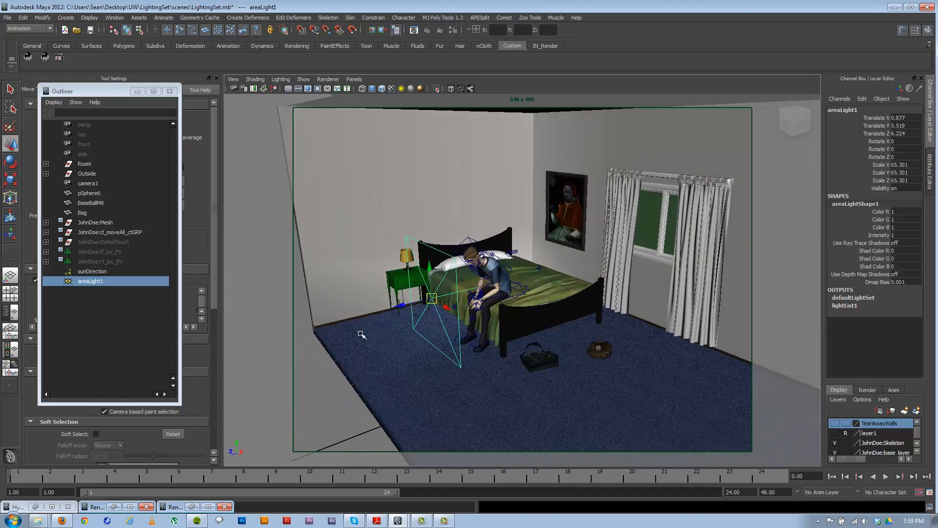
# Step: Rotate the area light about -87 degrees in X so that it faces the floor
pyautogui.press('e')
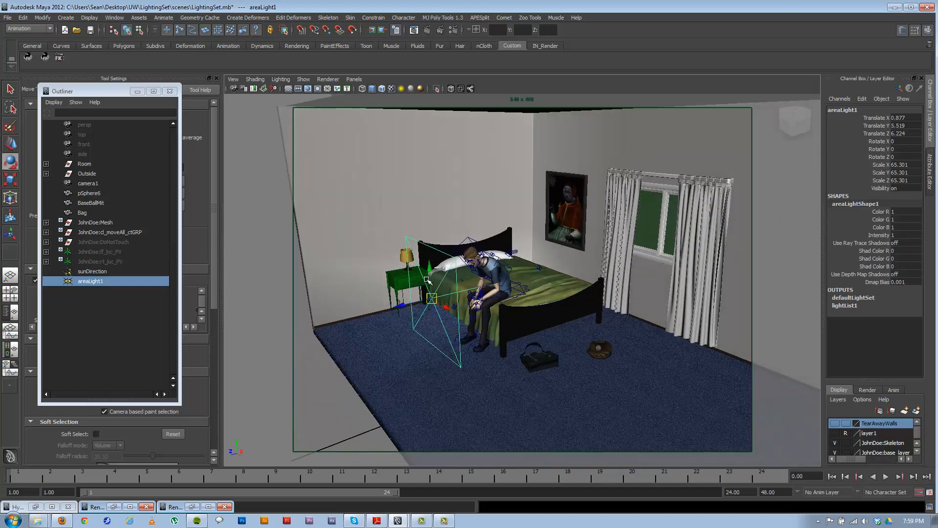
pyautogui.moveTo(399, 283); pyautogui.dragTo(680, 277)
pyautogui.press('w')
pyautogui.keyDown('alt'); pyautogui.moveTo(680, 276); pyautogui.dragTo(633, 298, button='middle'); pyautogui.keyUp('alt')
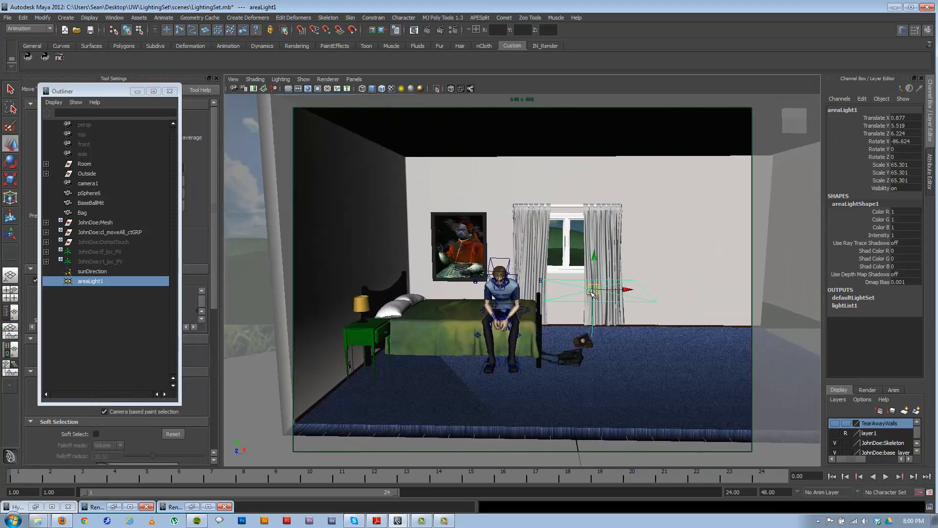
# Step: Move the area light up near the ceiling, to about X 1.8, Y 11.6, Z 4.7, and angle it about -59, 56, 2 degrees
pyautogui.moveTo(593, 290); pyautogui.dragTo(418, 263)
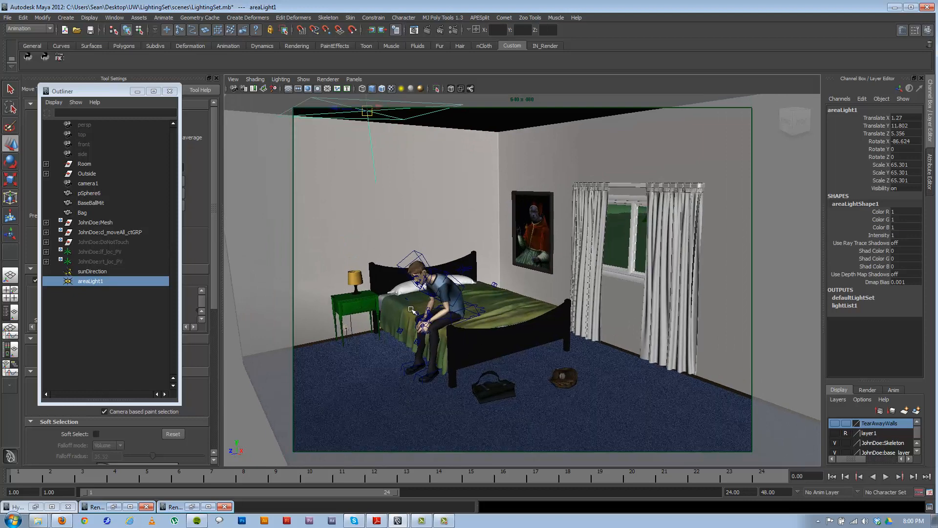
pyautogui.keyDown('alt'); pyautogui.moveTo(529, 229); pyautogui.dragTo(546, 237); pyautogui.keyUp('alt')
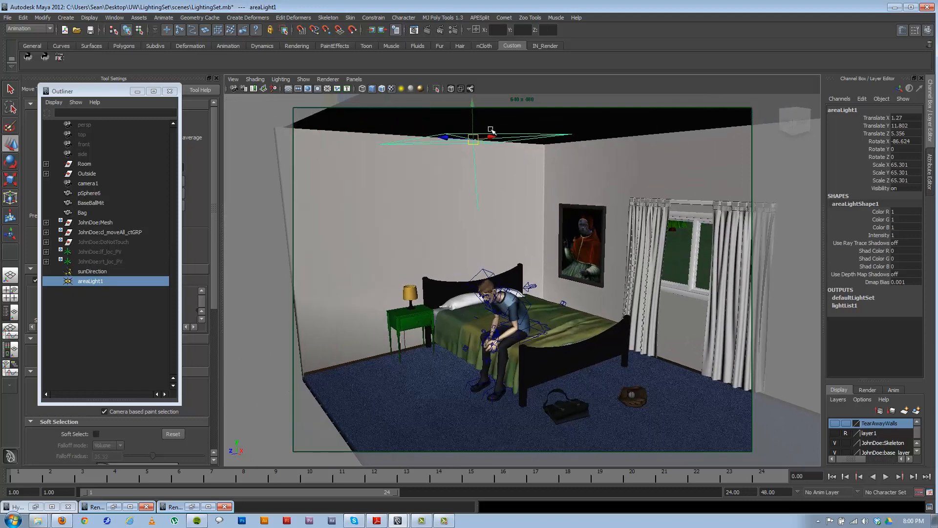
pyautogui.moveTo(475, 140); pyautogui.dragTo(535, 218)
pyautogui.press('e')
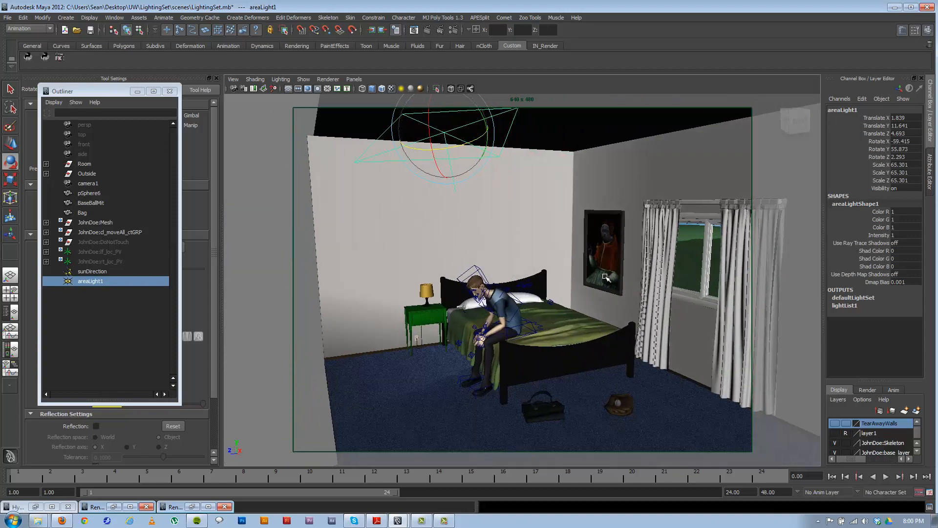
# Step: Turn on ray trace shadows for the area light
pyautogui.hotkey('ctrl', 'a')
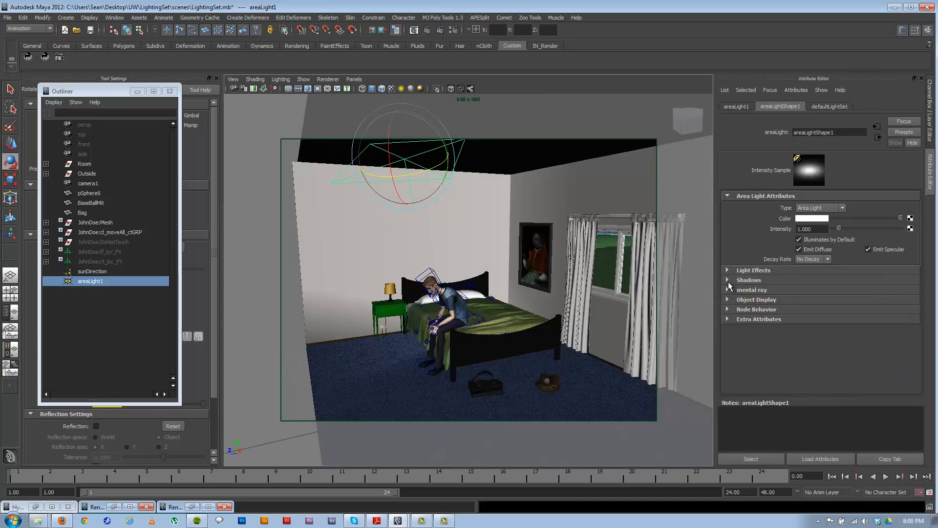
pyautogui.click(728, 285)
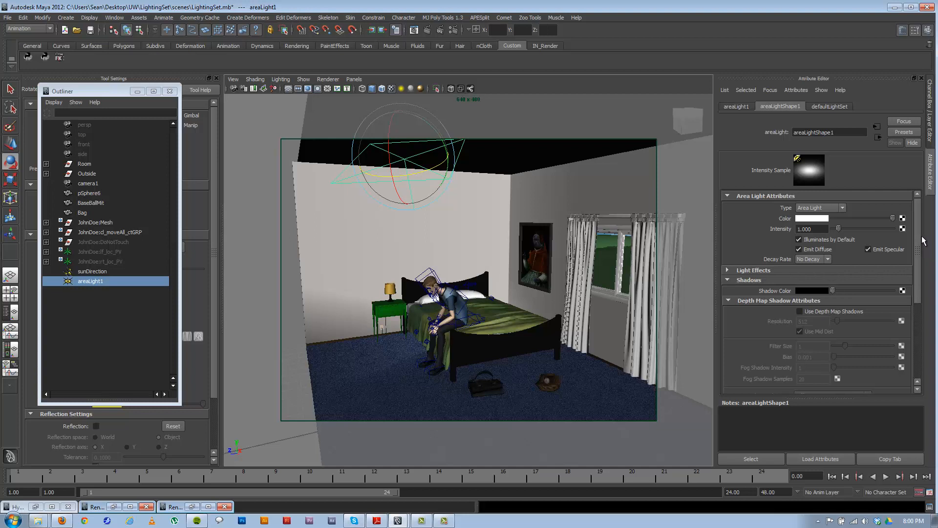
pyautogui.moveTo(922, 242); pyautogui.dragTo(922, 270)
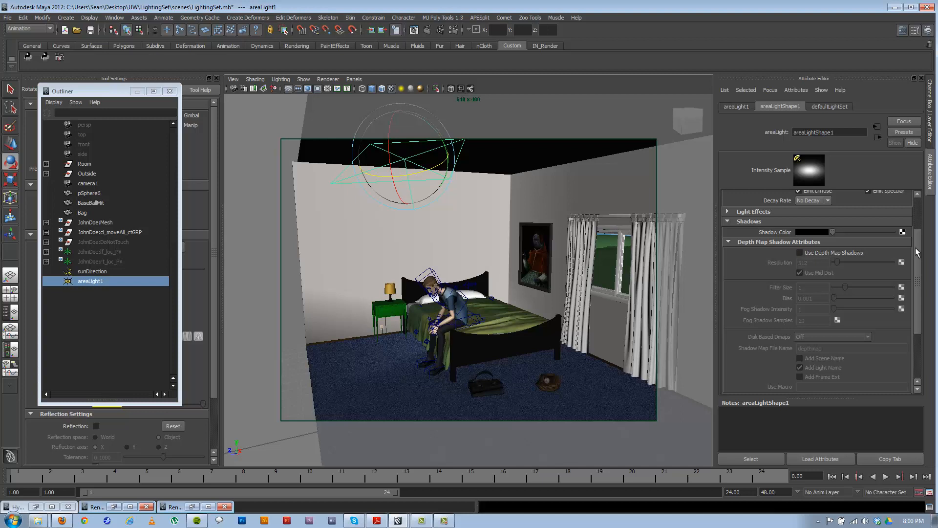
pyautogui.moveTo(917, 254); pyautogui.dragTo(919, 299)
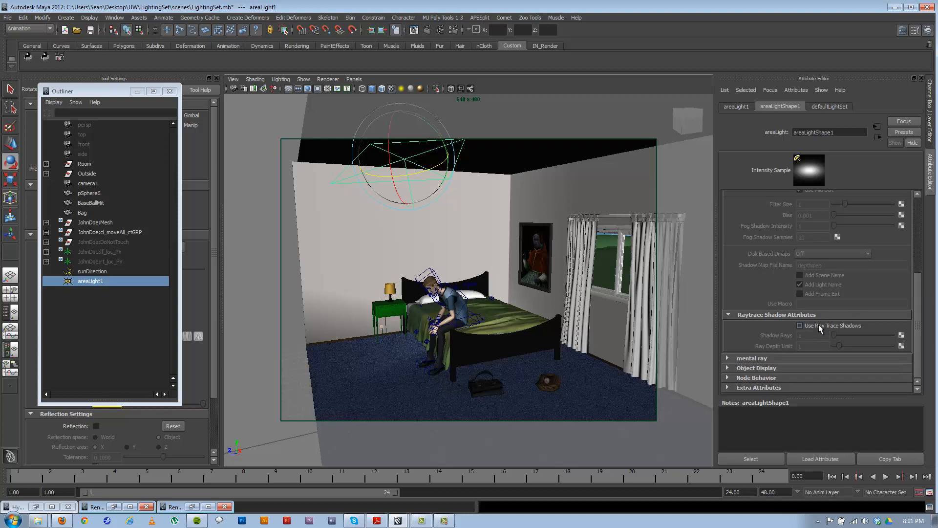
pyautogui.click(800, 326)
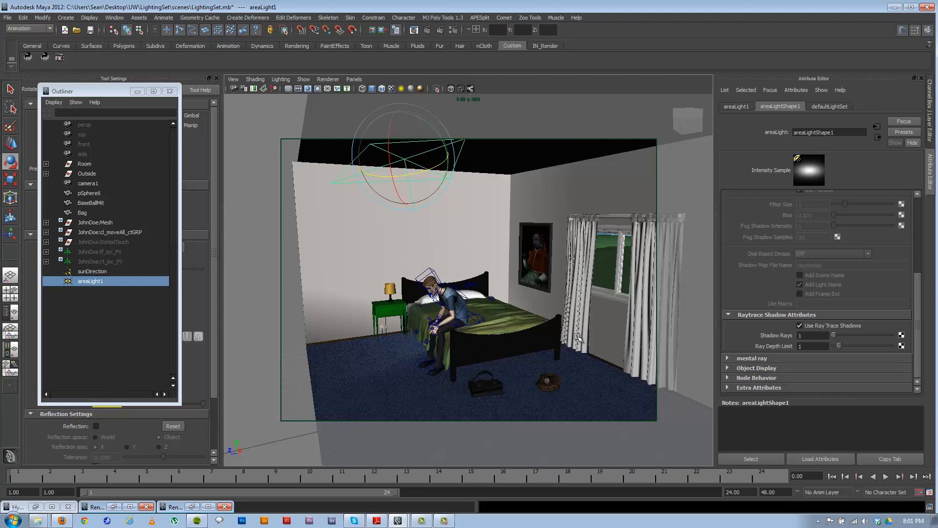
# Step: Review the area light's Shadow Rays and Ray Depth Limit settings
pyautogui.click(804, 335)
pyautogui.press('Tab')
pyautogui.click(814, 337)
pyautogui.click(810, 346)
pyautogui.click(805, 335)
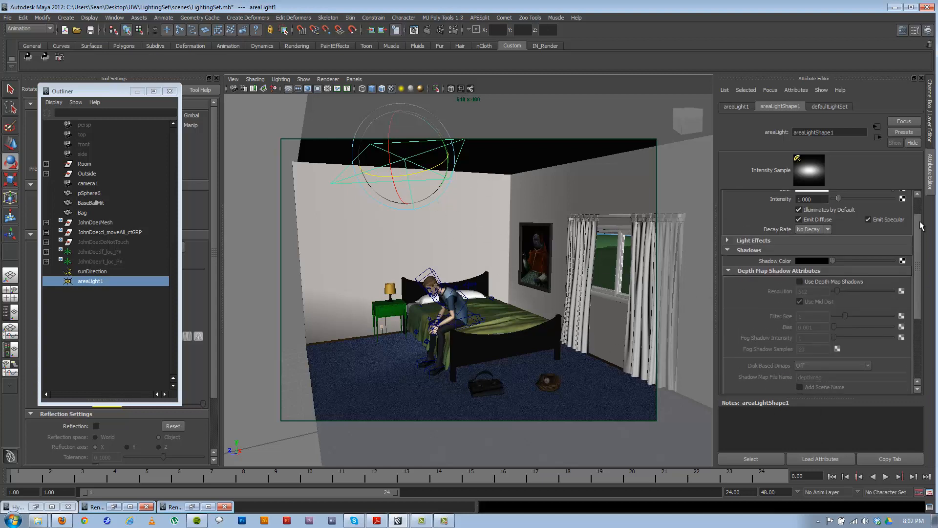
pyautogui.moveTo(923, 289); pyautogui.dragTo(921, 203)
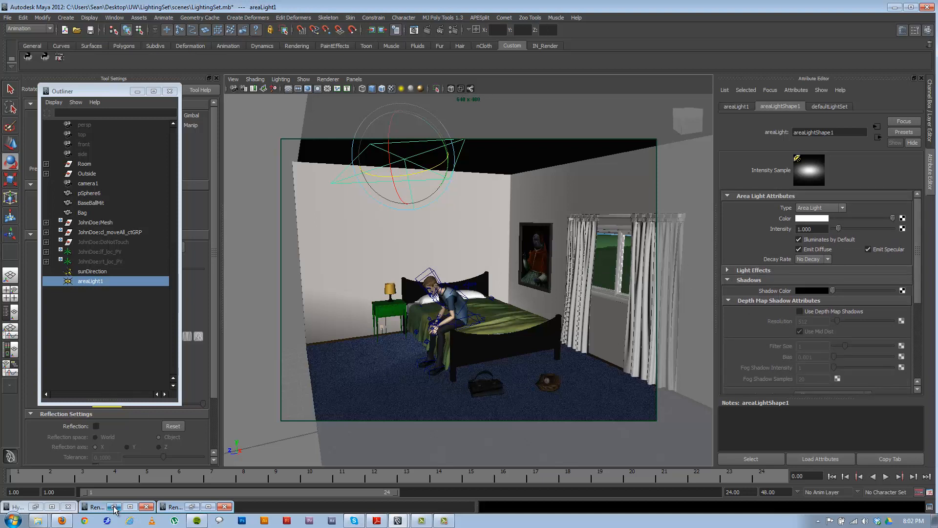
# Step: Render only a region around the seated character's upper body in the Render View
pyautogui.click(195, 507)
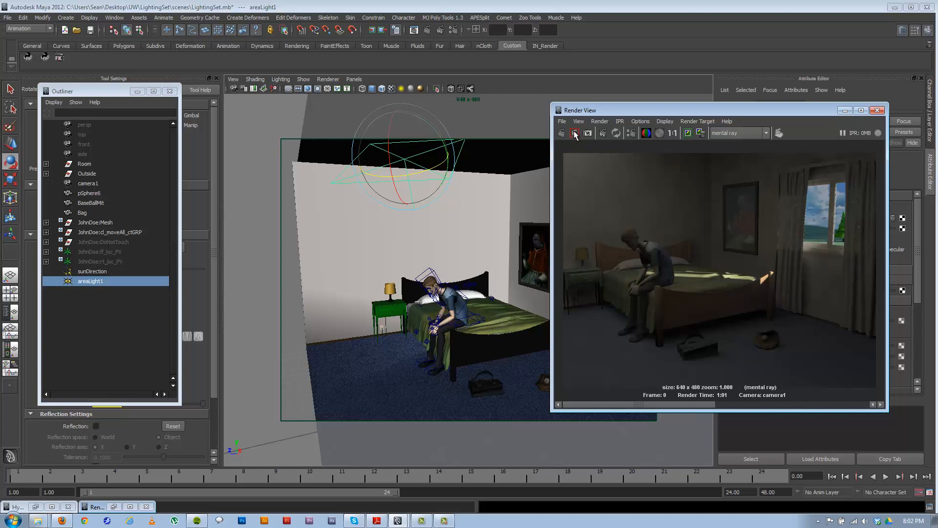
pyautogui.moveTo(614, 218); pyautogui.dragTo(685, 301)
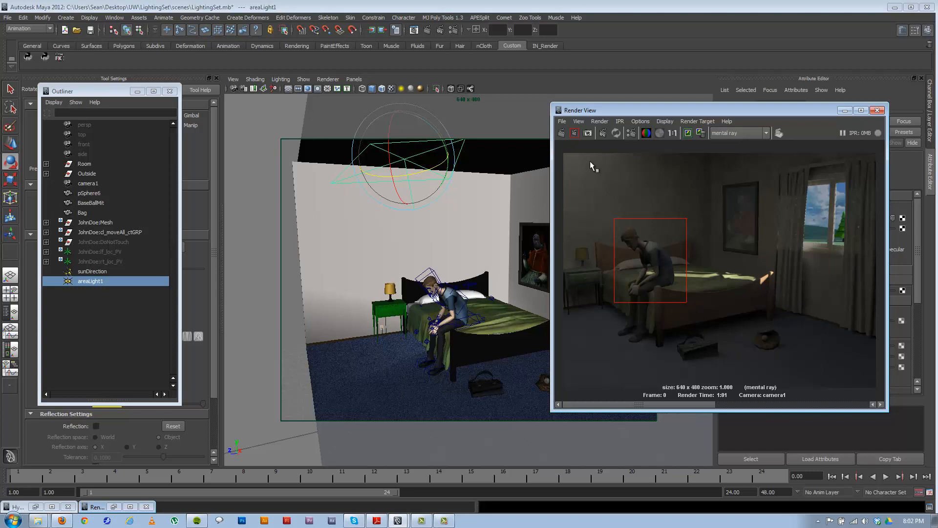
pyautogui.click(577, 137)
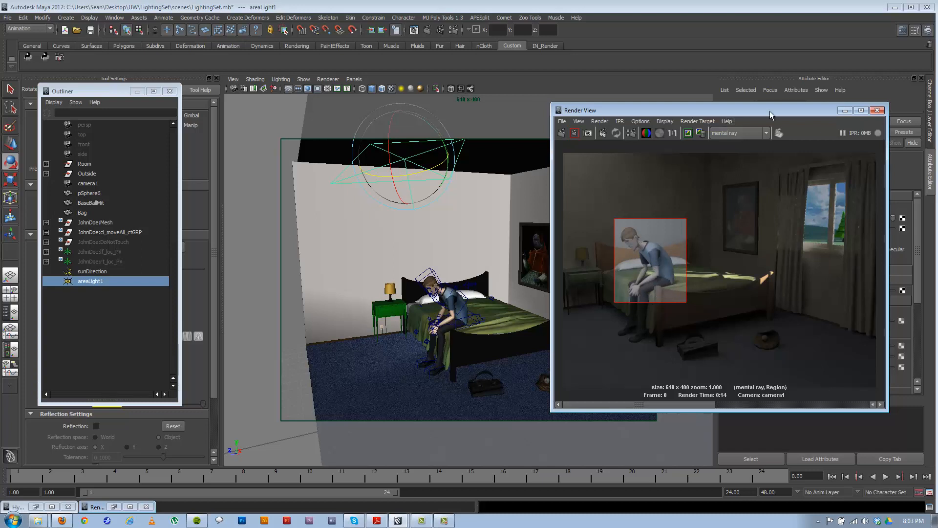
# Step: Move the Render View clear of the light's attributes and set the area light's intensity to 0.5
pyautogui.moveTo(805, 112); pyautogui.dragTo(595, 181)
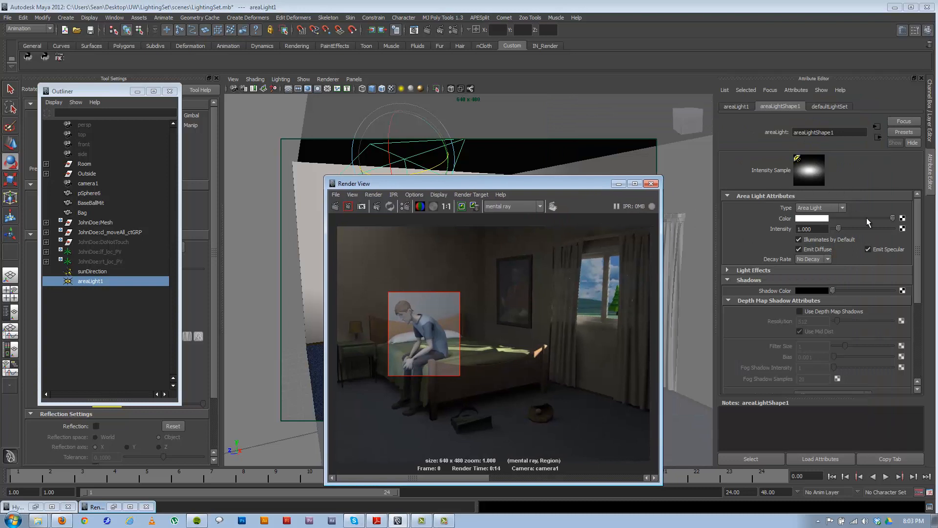
pyautogui.click(814, 229)
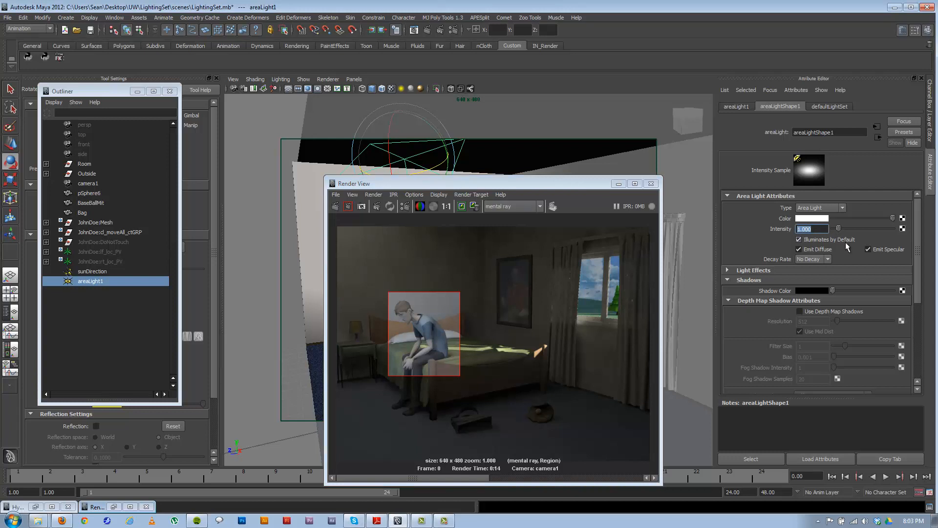
pyautogui.write('0.5')
pyautogui.press('Return')
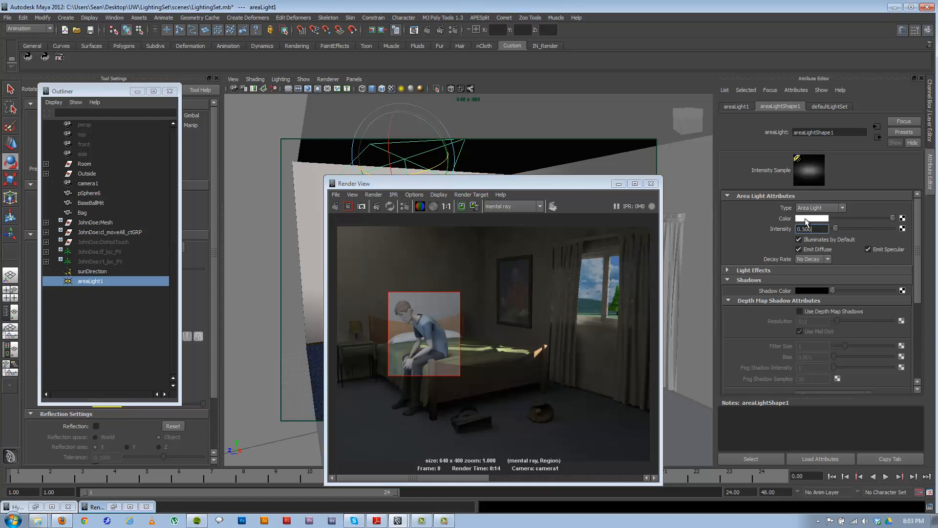
# Step: Tint the area light's color a very pale blue and re-render the region around the character
pyautogui.click(810, 217)
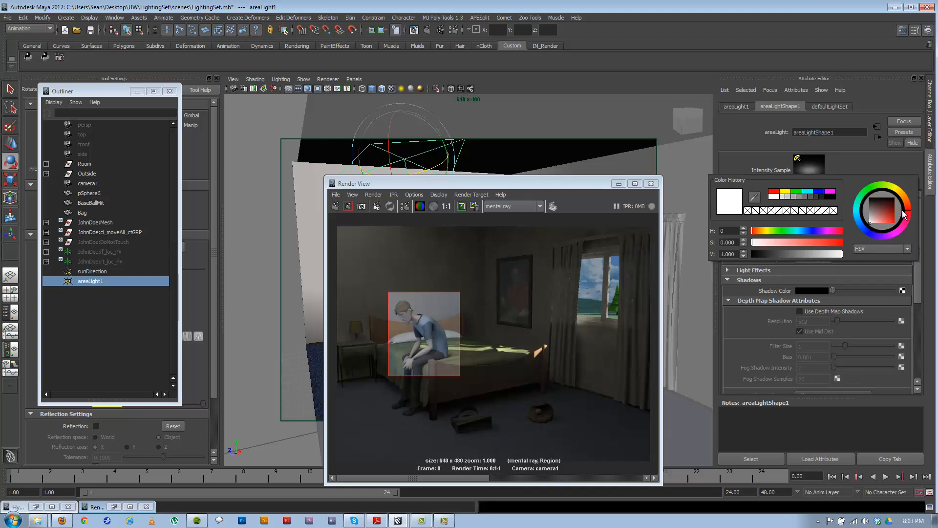
pyautogui.moveTo(901, 227)
pyautogui.mouseDown()
pyautogui.moveTo(873, 240)
pyautogui.moveTo(855, 229)
pyautogui.moveTo(872, 239)
pyautogui.moveTo(884, 226)
pyautogui.mouseUp()
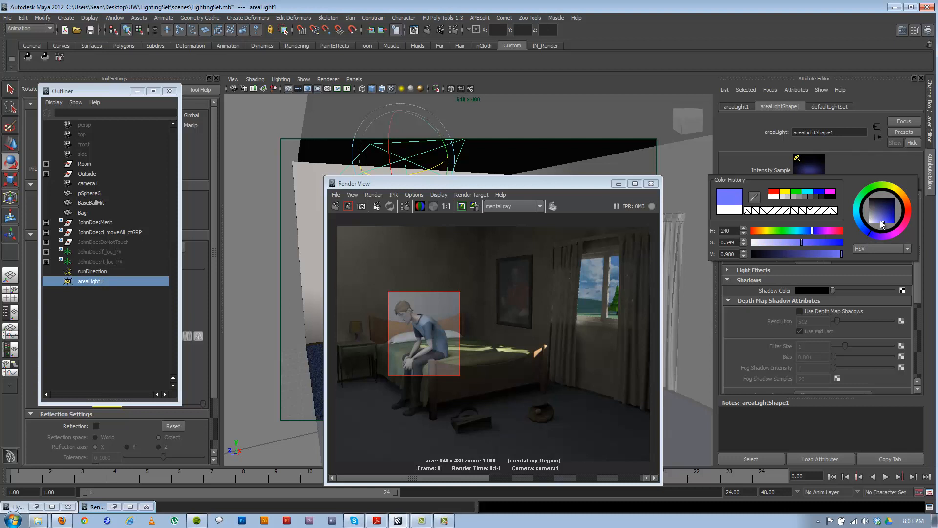
pyautogui.moveTo(876, 221); pyautogui.dragTo(872, 225)
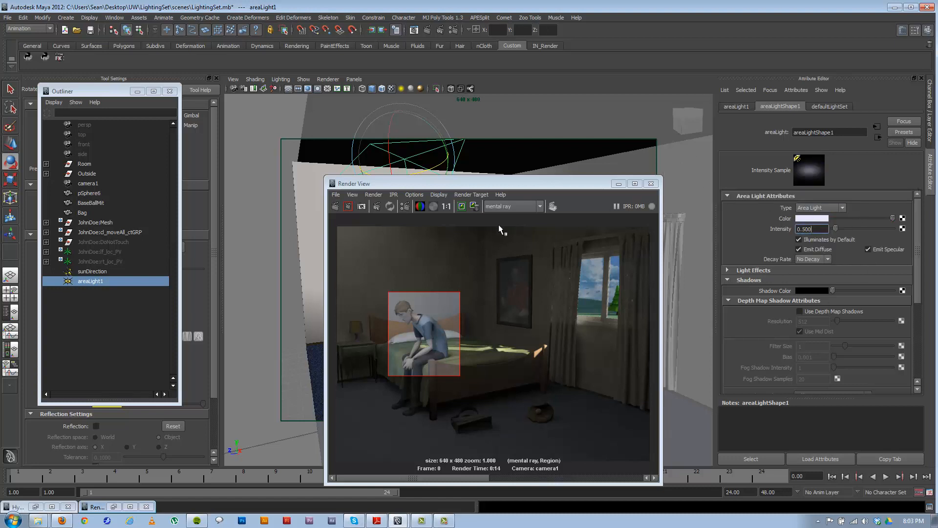
pyautogui.click(349, 207)
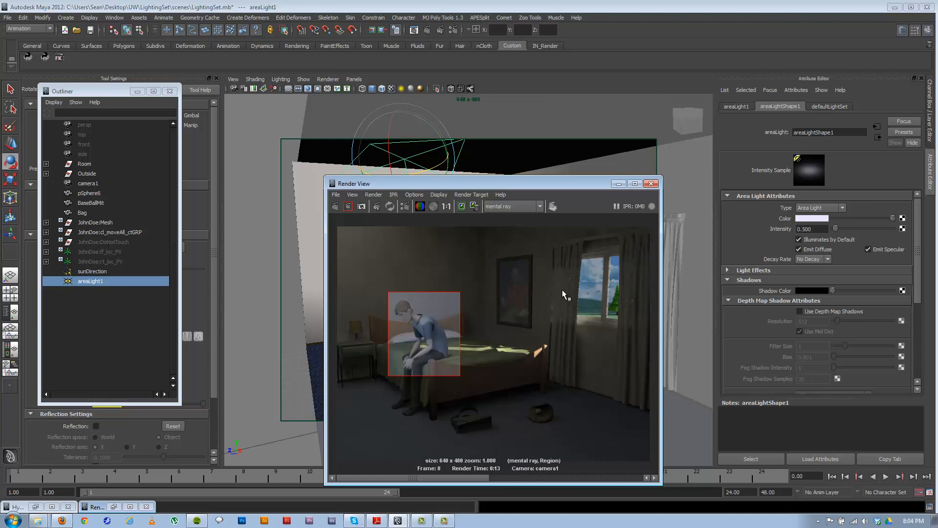
# Step: Set the area light's intensity to 0.2, and re-render the character region to compare it with the kept render
pyautogui.click(807, 228)
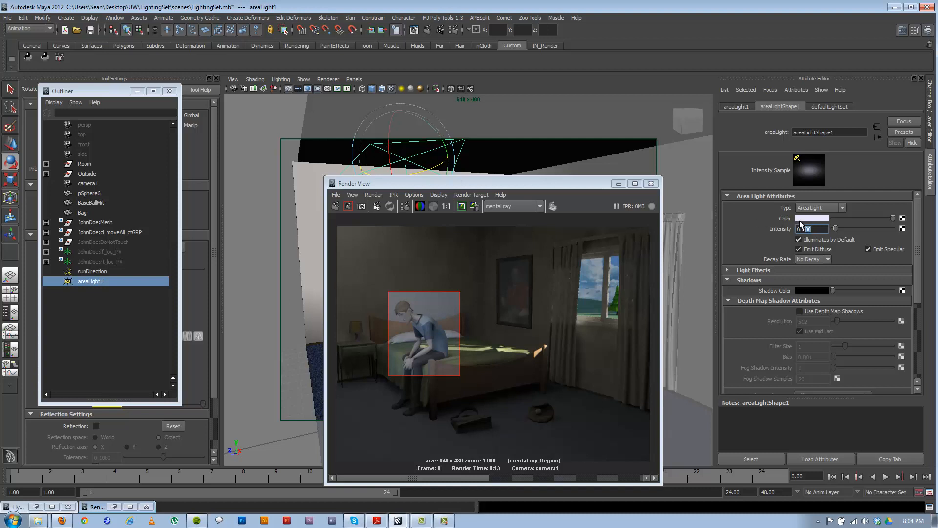
pyautogui.moveTo(806, 229)
pyautogui.mouseDown()
pyautogui.moveTo(818, 230)
pyautogui.moveTo(806, 229)
pyautogui.mouseUp()
pyautogui.press('BackSpace')
pyautogui.press('BackSpace')
pyautogui.write('2')
pyautogui.press('Return')
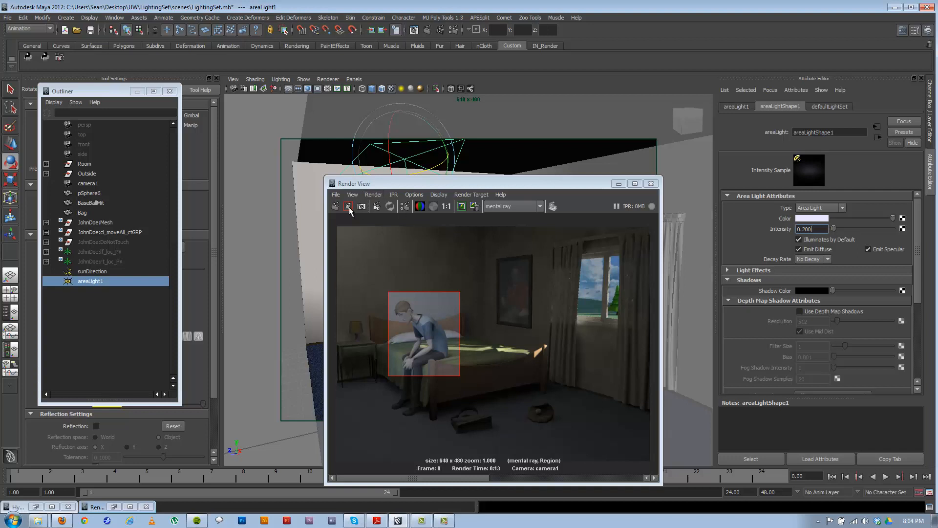
pyautogui.click(348, 205)
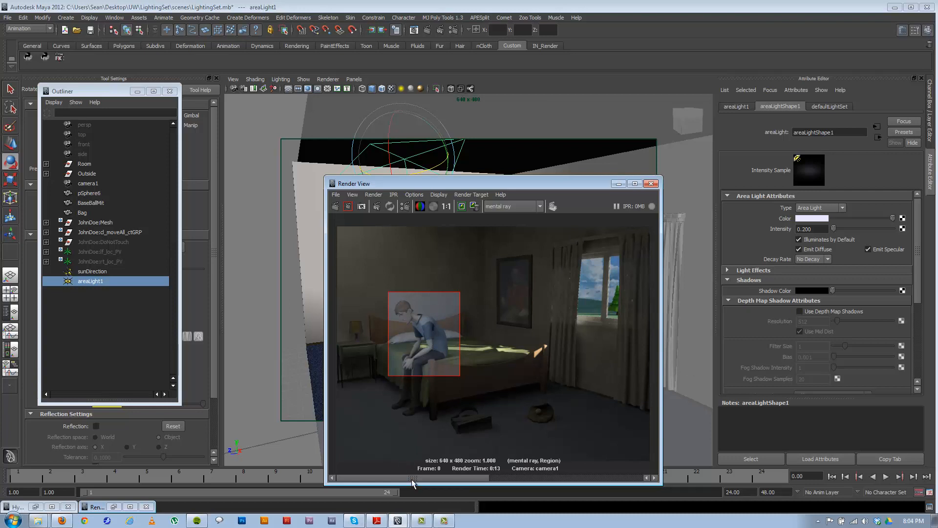
pyautogui.click(487, 477)
pyautogui.click(432, 474)
# Step: Set the area light's intensity to 0.1 and re-render the character region, keeping the previous image for comparison
pyautogui.moveTo(815, 229); pyautogui.dragTo(774, 232)
pyautogui.write('.1')
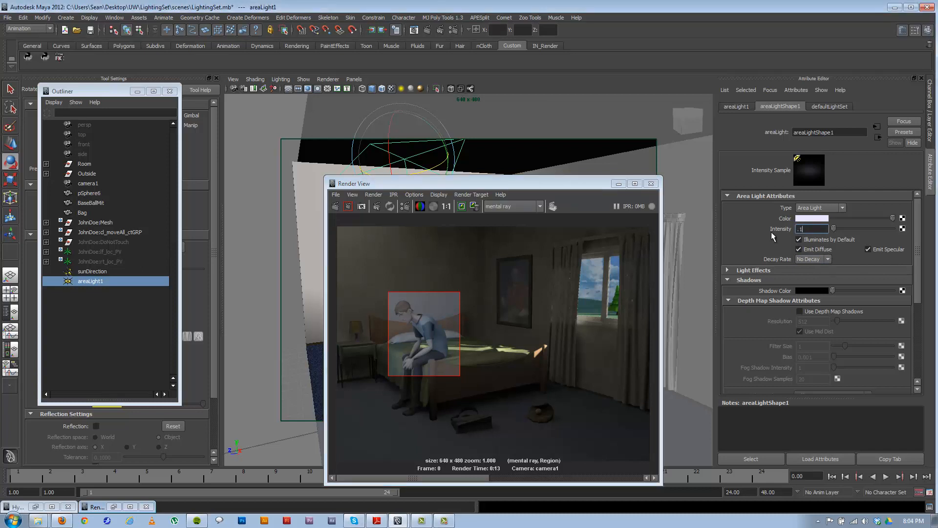
pyautogui.press('Return')
pyautogui.click(463, 204)
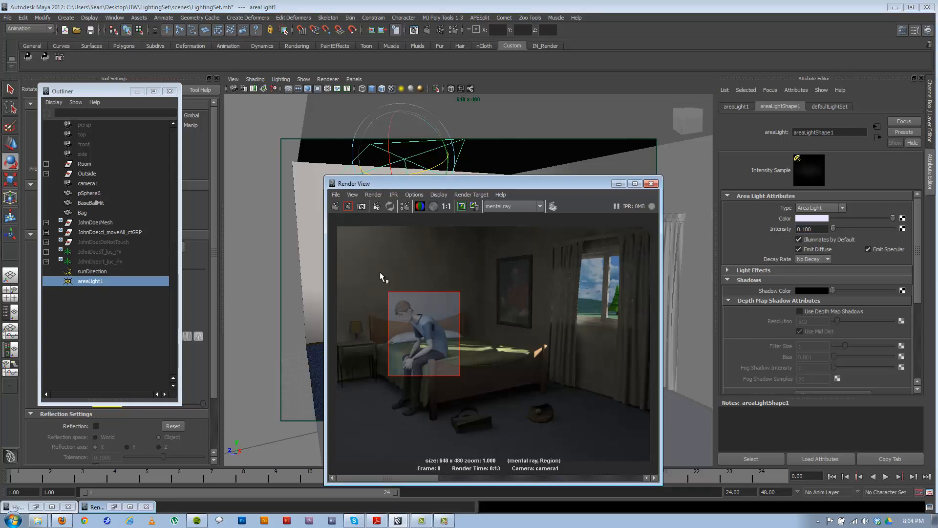
pyautogui.click(347, 205)
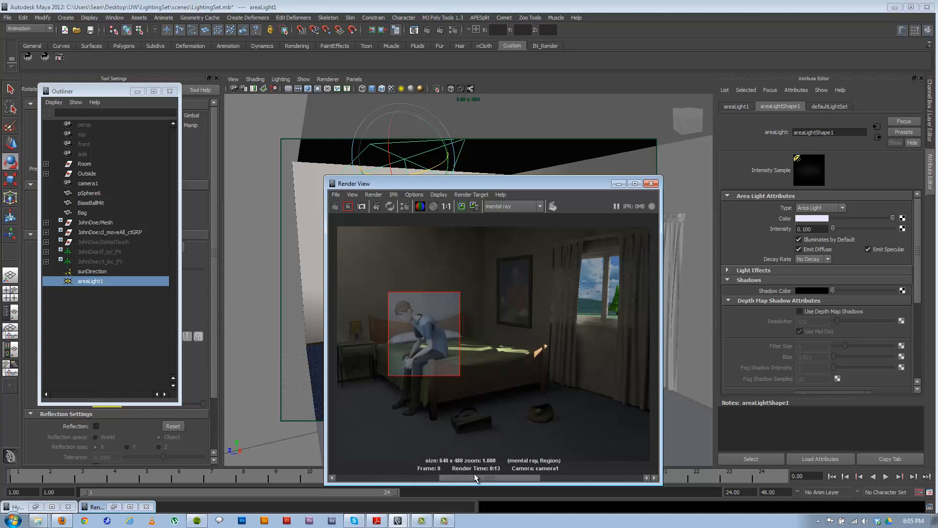
# Step: Compare the new region render with the kept images, and minimize the Render View
pyautogui.moveTo(418, 476)
pyautogui.mouseDown()
pyautogui.moveTo(465, 474)
pyautogui.moveTo(354, 473)
pyautogui.moveTo(482, 471)
pyautogui.moveTo(366, 468)
pyautogui.moveTo(474, 471)
pyautogui.moveTo(407, 467)
pyautogui.mouseUp()
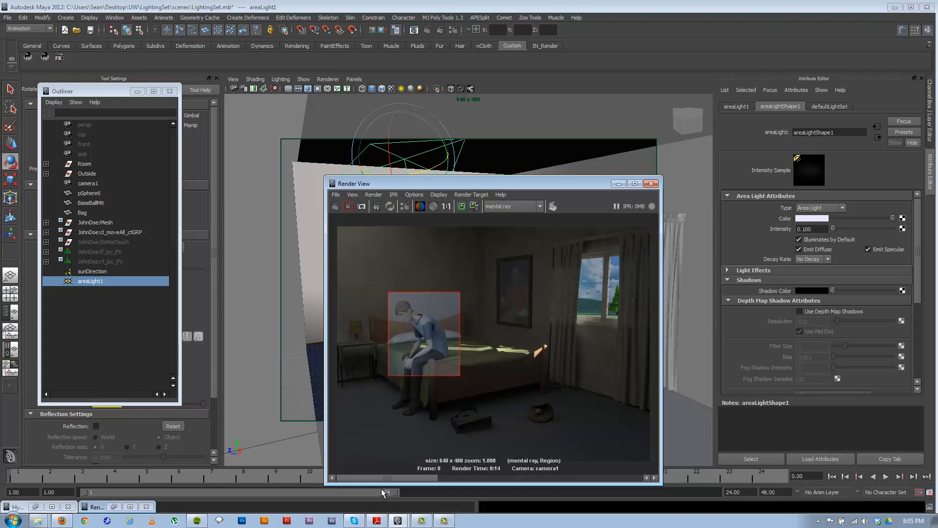
pyautogui.moveTo(435, 479); pyautogui.dragTo(330, 467)
pyautogui.click(622, 184)
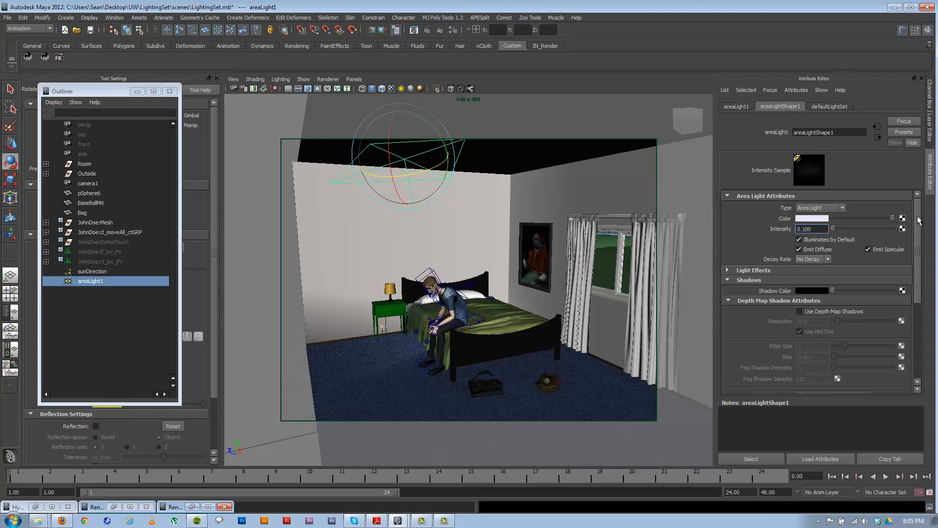
# Step: Create a spot light in the bedroom scene and ready it for scaling
pyautogui.moveTo(919, 220); pyautogui.dragTo(915, 246)
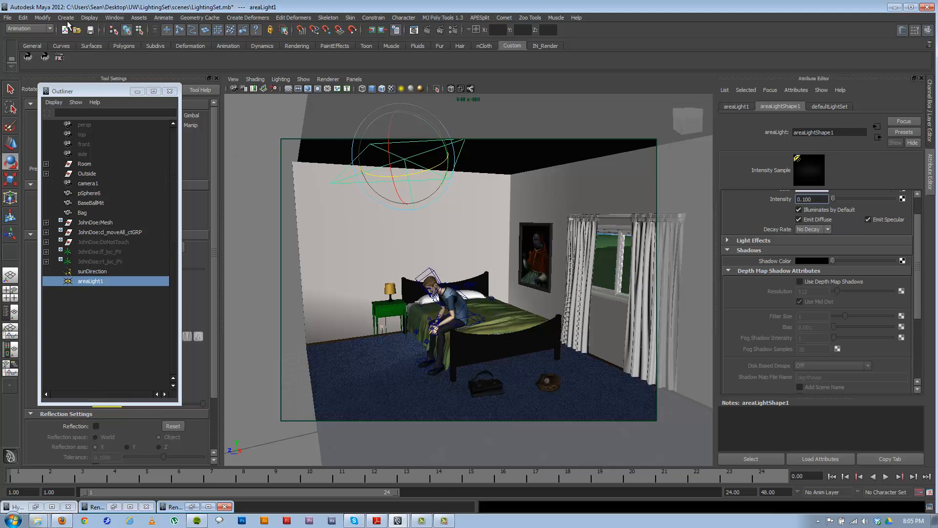
pyautogui.click(66, 18)
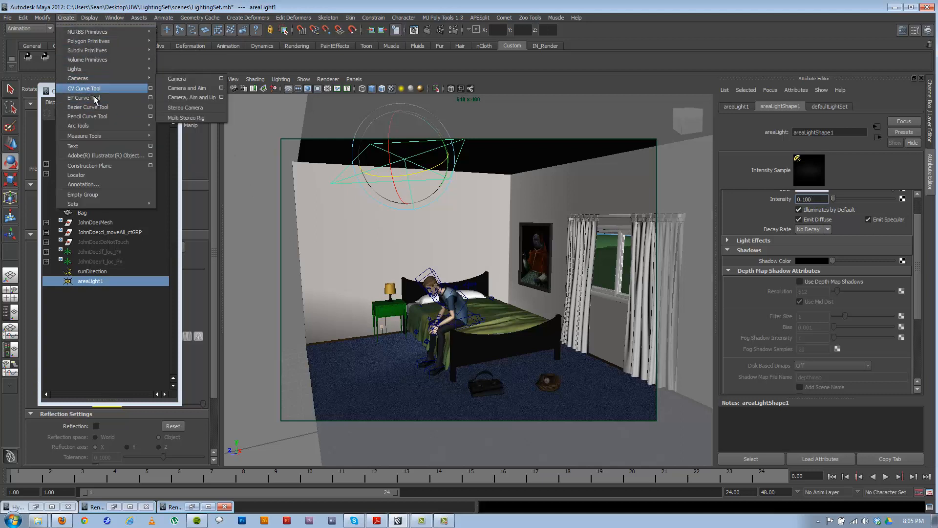
pyautogui.moveTo(102, 72)
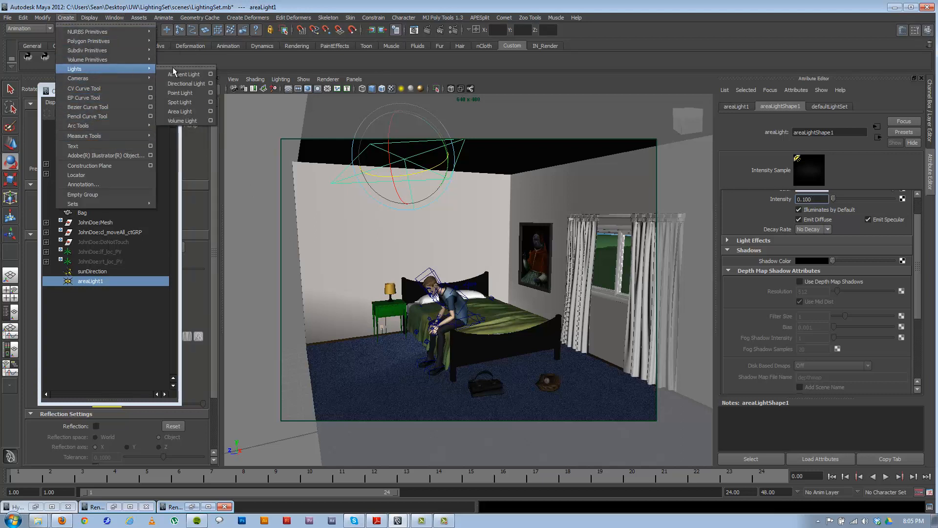
pyautogui.click(179, 103)
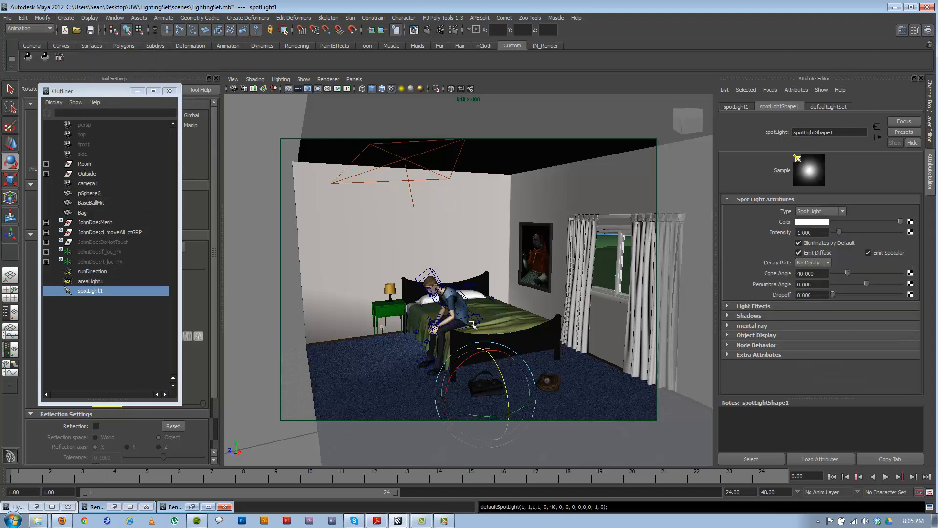
pyautogui.keyDown('alt'); pyautogui.moveTo(472, 324); pyautogui.dragTo(538, 286); pyautogui.keyUp('alt')
pyautogui.press('w')
pyautogui.press('r')
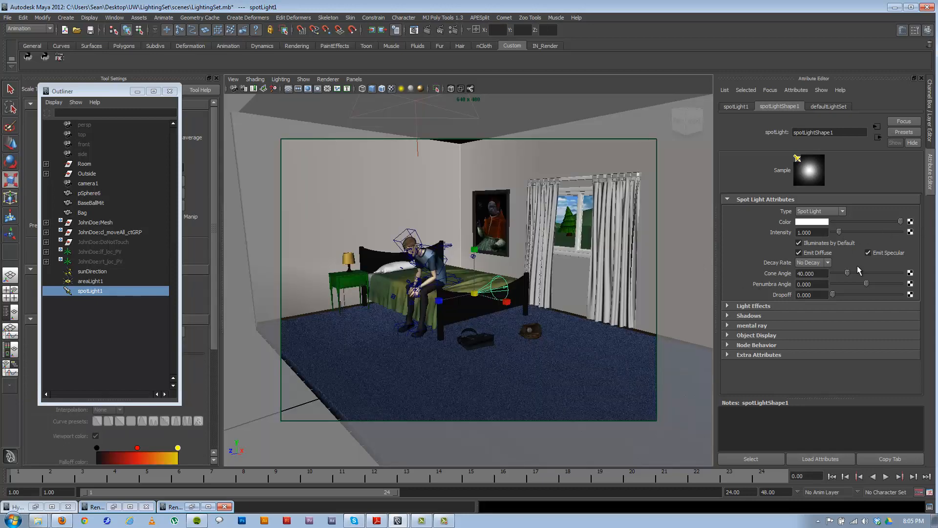
# Step: Try the mental ray Area Light option on the spot light, compare it with the ceiling area light, and disable the option
pyautogui.click(728, 326)
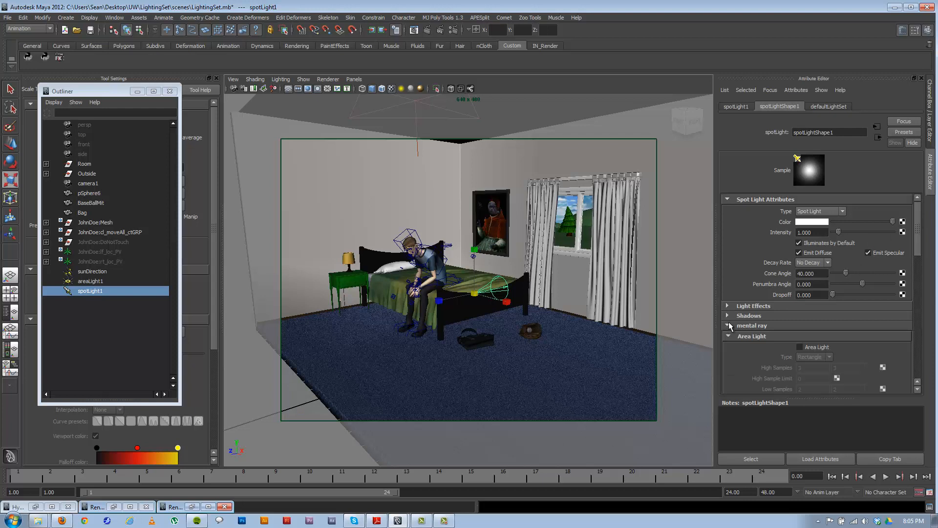
pyautogui.click(799, 347)
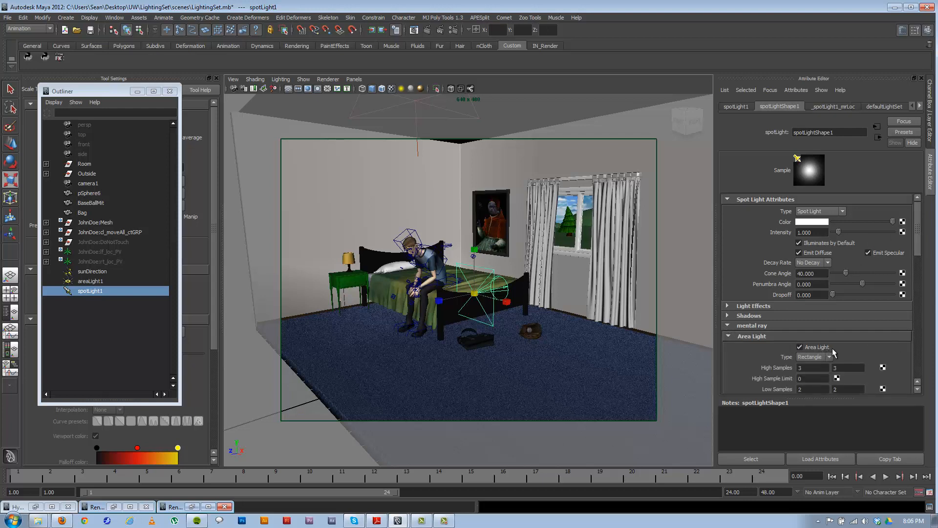
pyautogui.click(812, 346)
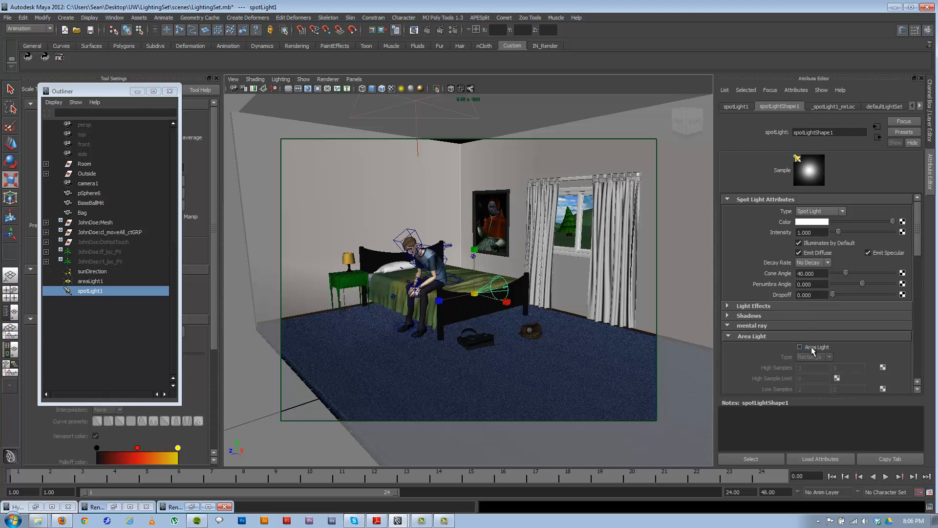
pyautogui.click(811, 347)
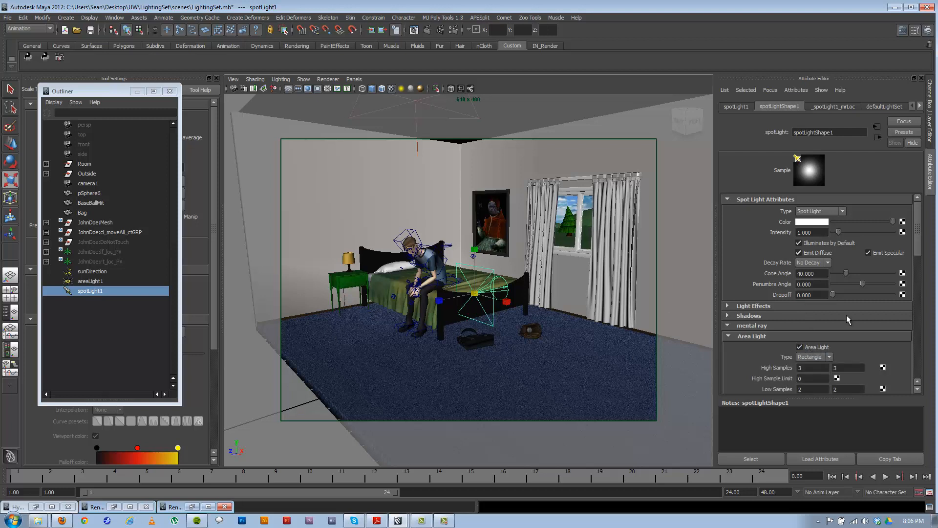
pyautogui.scroll(-3, 854, 318)
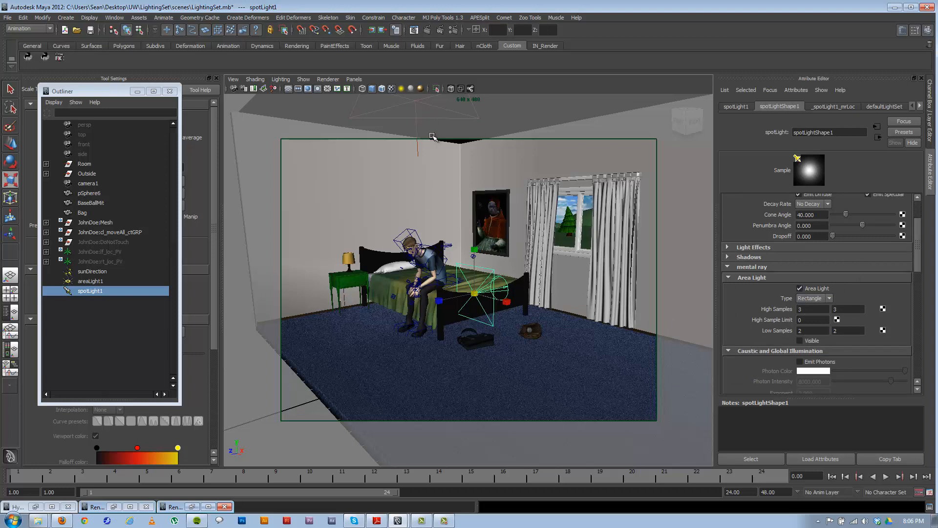
pyautogui.click(417, 118)
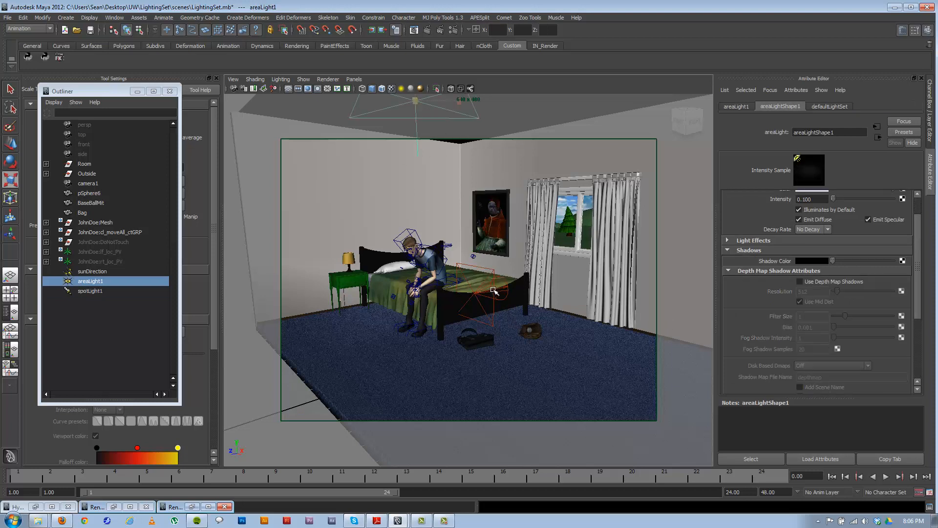
pyautogui.click(494, 291)
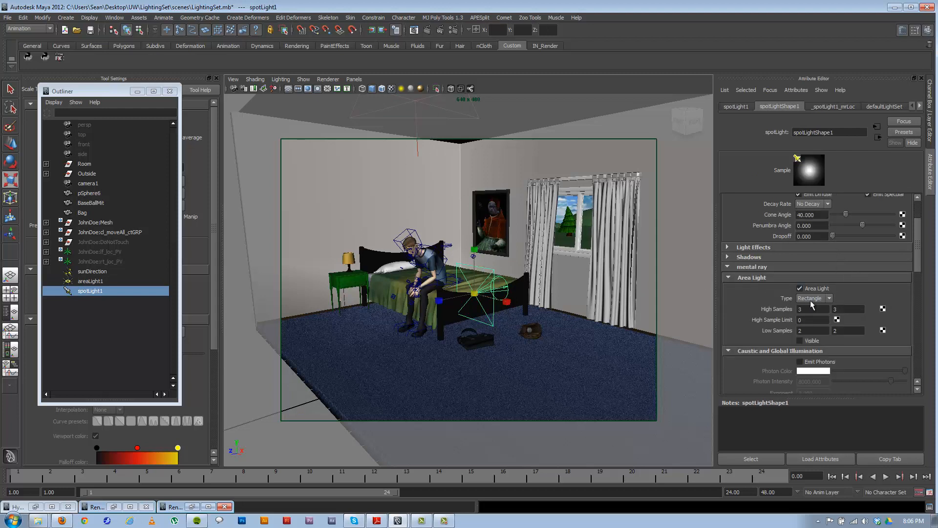
pyautogui.click(800, 288)
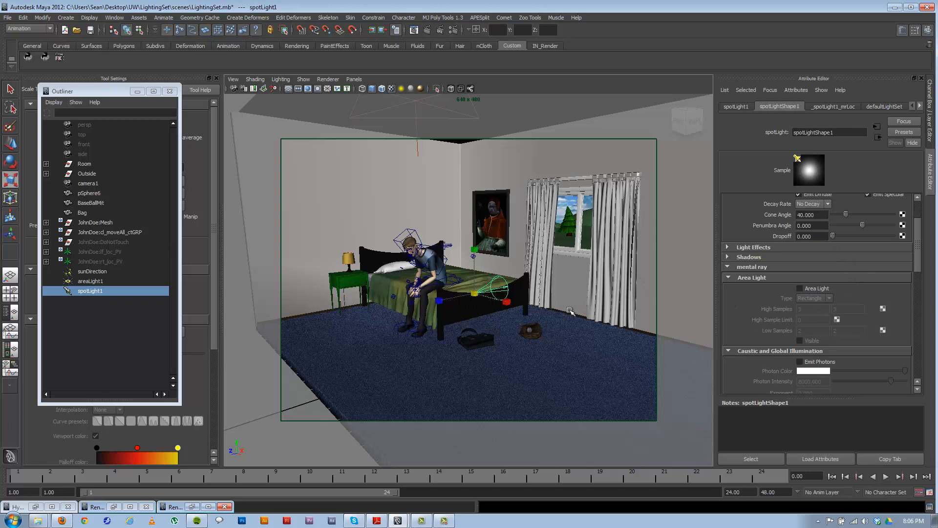
# Step: Move the spot light up and across from the bed to the curtained window, checking its placement from several angles
pyautogui.moveTo(495, 318)
pyautogui.keyDown('alt'); pyautogui.mouseDown()
pyautogui.moveTo(461, 288)
pyautogui.moveTo(503, 313)
pyautogui.moveTo(542, 301)
pyautogui.moveTo(480, 302)
pyautogui.moveTo(449, 319)
pyautogui.moveTo(511, 327)
pyautogui.moveTo(494, 327)
pyautogui.mouseUp(); pyautogui.keyUp('alt')
pyautogui.press('e')
pyautogui.press('w')
pyautogui.moveTo(512, 293); pyautogui.dragTo(605, 224)
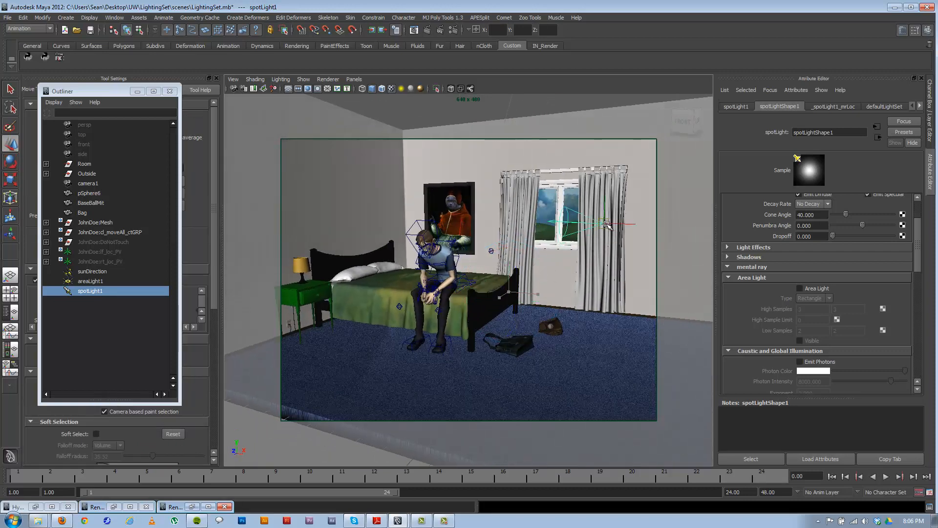
pyautogui.keyDown('alt'); pyautogui.moveTo(573, 255); pyautogui.dragTo(612, 224); pyautogui.keyUp('alt')
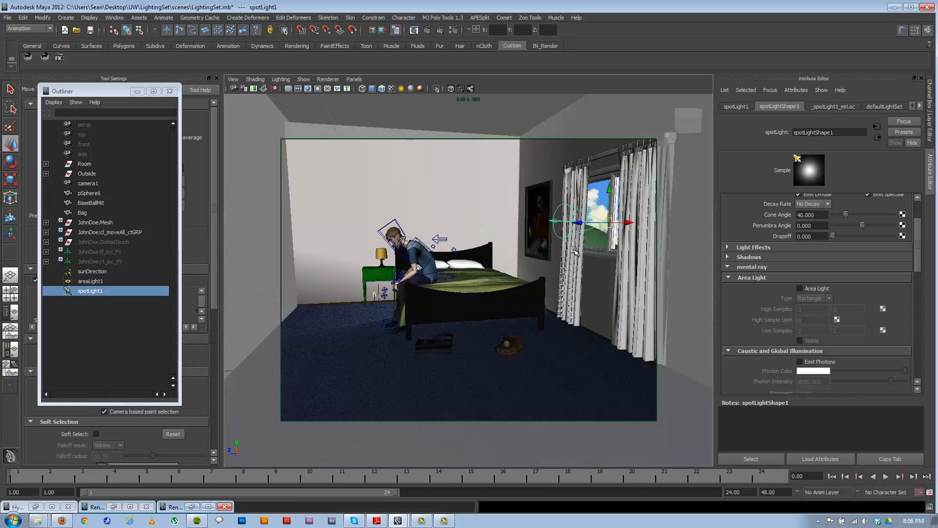
pyautogui.keyDown('alt'); pyautogui.moveTo(513, 285); pyautogui.dragTo(484, 286); pyautogui.keyUp('alt')
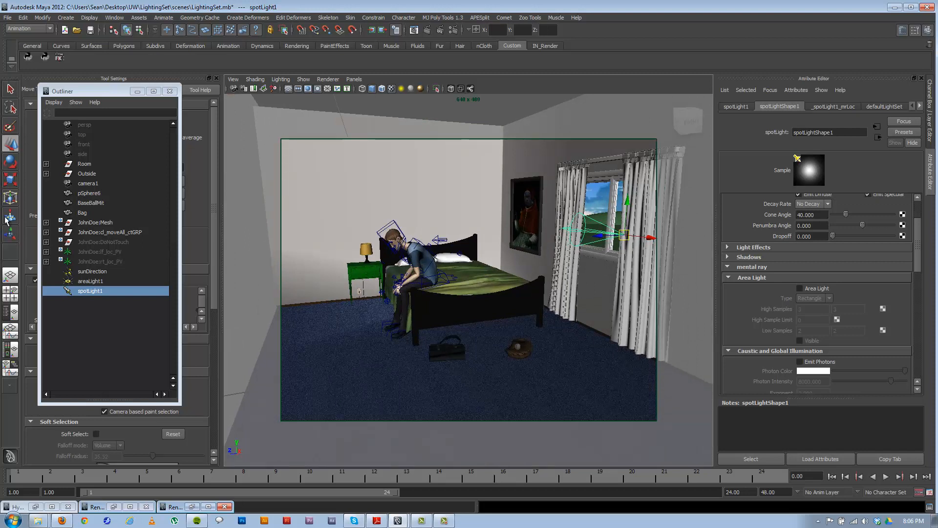
# Step: Show the spot light's aim manipulator and move its target point from the window toward the seated character
pyautogui.click(10, 236)
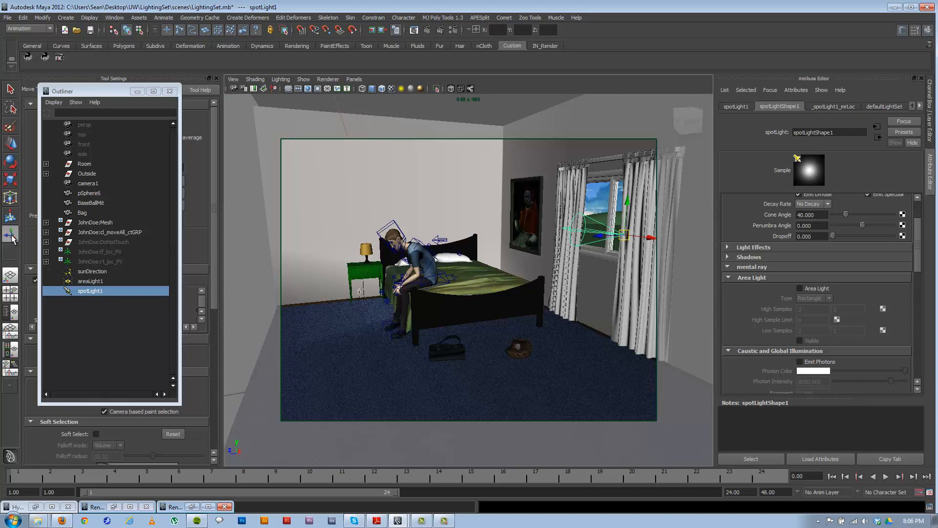
pyautogui.keyDown('alt'); pyautogui.moveTo(587, 263); pyautogui.dragTo(606, 261); pyautogui.keyUp('alt')
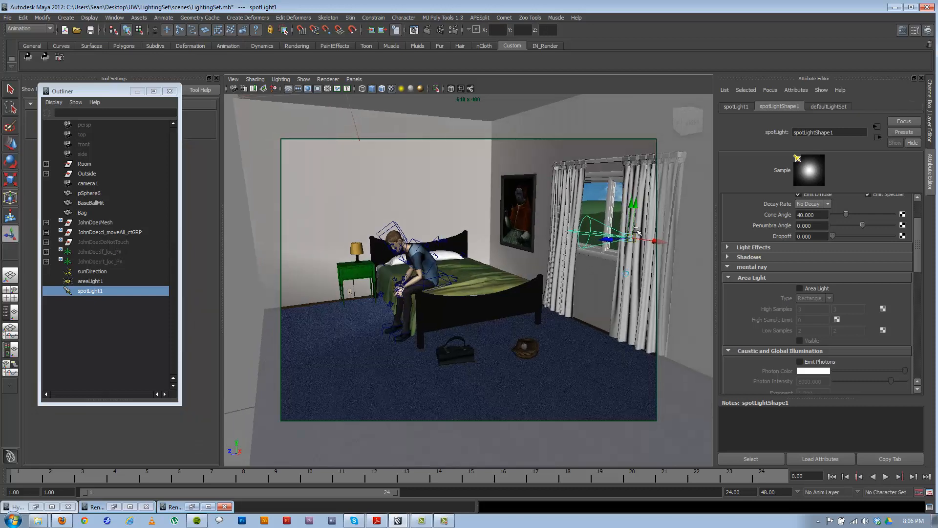
pyautogui.keyDown('alt'); pyautogui.moveTo(595, 236); pyautogui.dragTo(494, 263, button='middle'); pyautogui.keyUp('alt')
pyautogui.keyDown('alt'); pyautogui.moveTo(494, 263); pyautogui.dragTo(576, 266, button='right'); pyautogui.keyUp('alt')
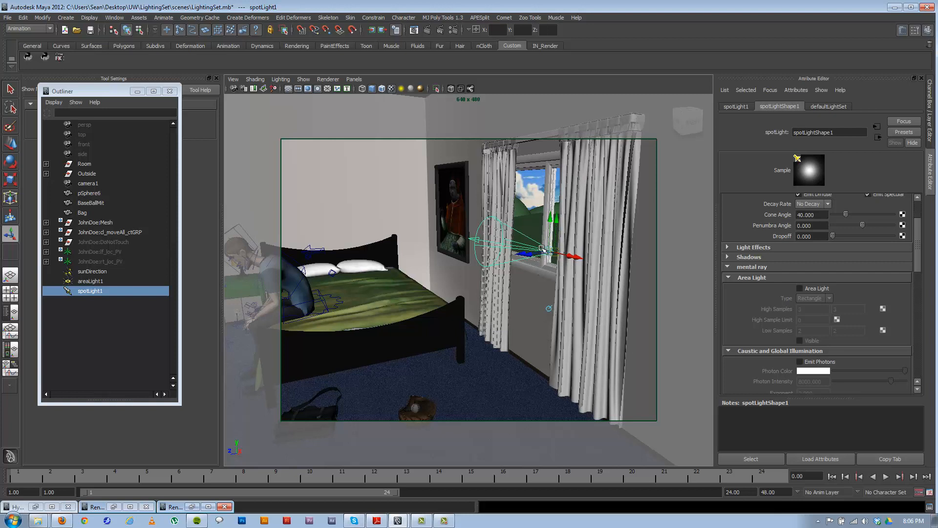
pyautogui.moveTo(543, 248); pyautogui.dragTo(319, 265)
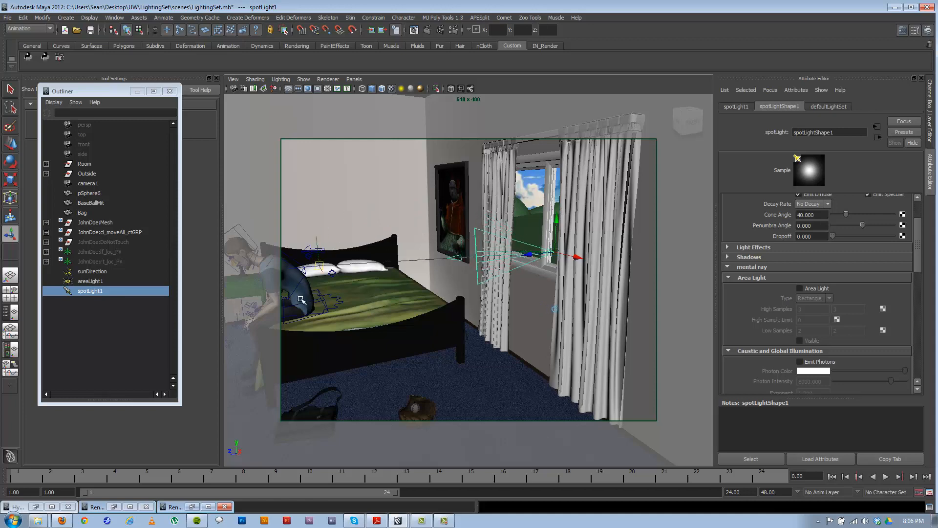
pyautogui.moveTo(301, 299); pyautogui.dragTo(303, 290)
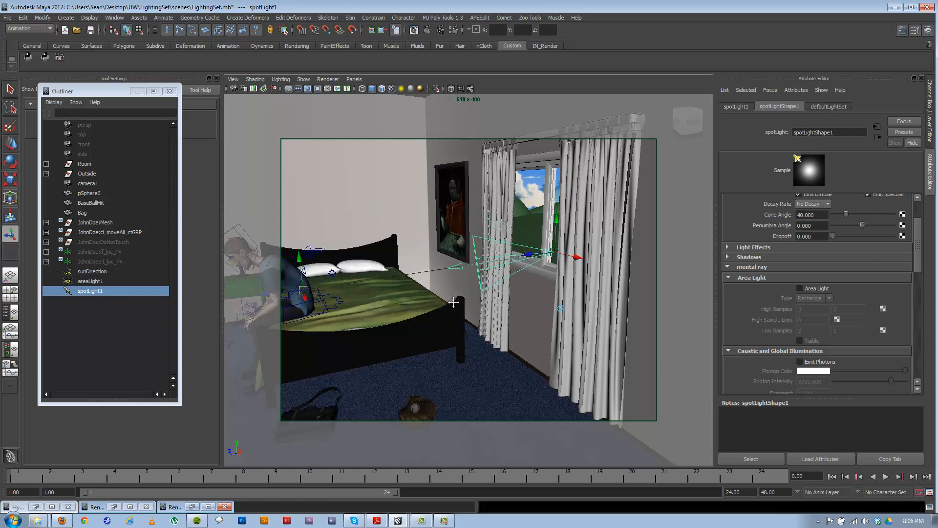
pyautogui.keyDown('alt'); pyautogui.moveTo(453, 303); pyautogui.dragTo(392, 303); pyautogui.keyUp('alt')
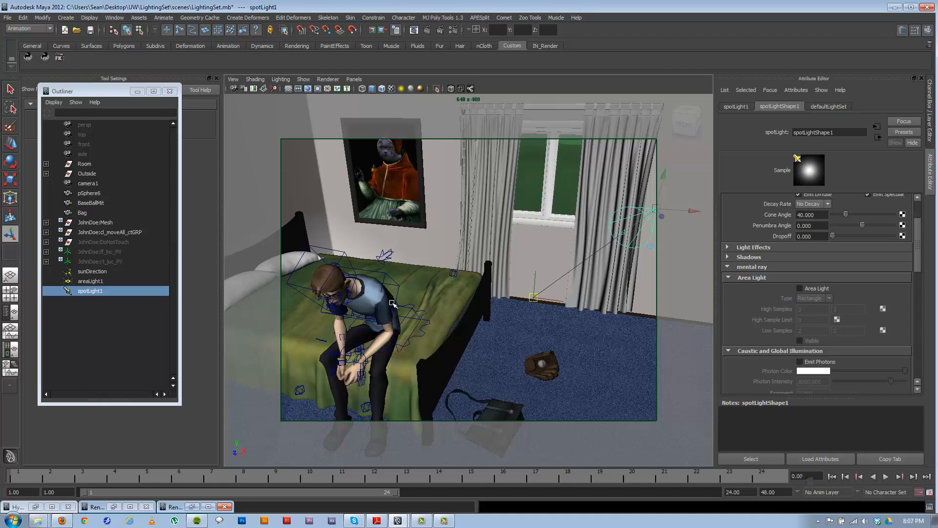